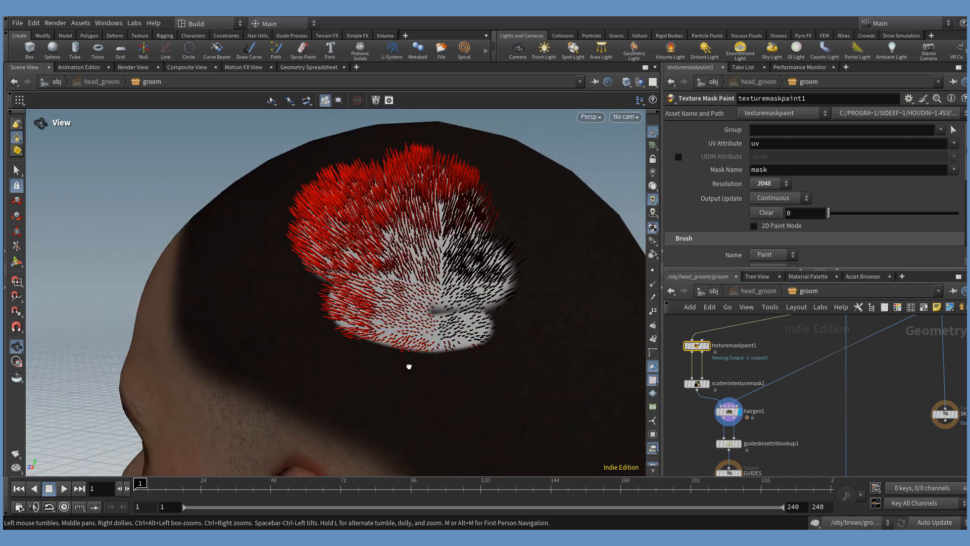
- Paint the density attribute over the eyebrow area of the head mesh with a foreground value of 0.743836
left_click_drag(407, 364, 477, 295)
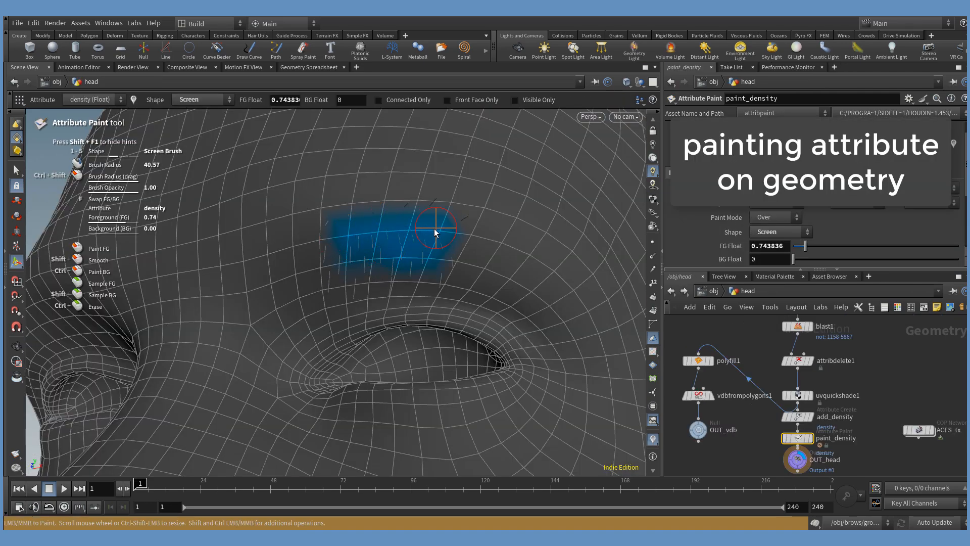
mouse_move(438, 239)
left_mouse_down()
mouse_move(483, 252)
mouse_move(488, 212)
mouse_move(423, 254)
mouse_move(524, 292)
mouse_move(524, 238)
left_mouse_up()
right_click_drag(524, 238, 496, 191, "alt")
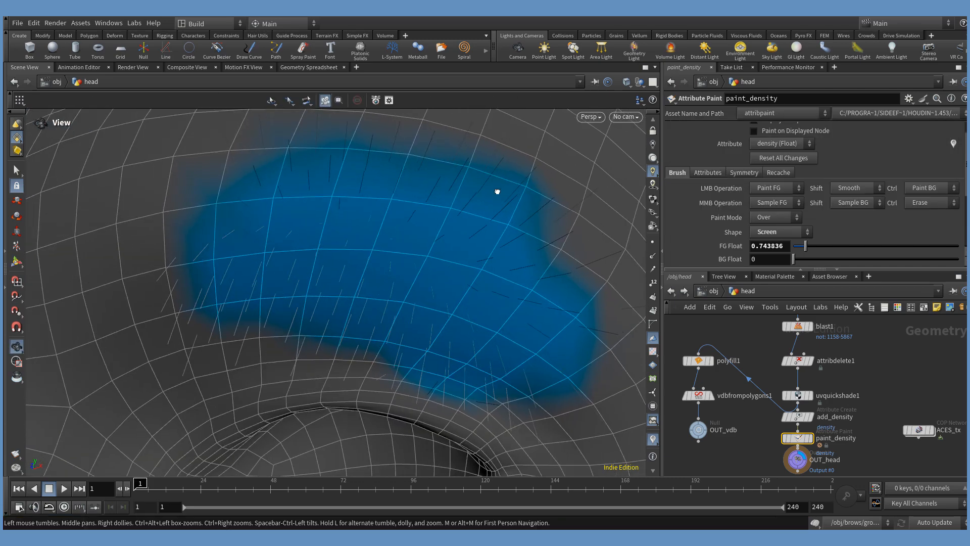
mouse_move(496, 190)
left_mouse_down("alt")
mouse_move(497, 230)
mouse_move(329, 219)
mouse_move(342, 177)
mouse_move(327, 175)
mouse_move(361, 191)
mouse_move(381, 226)
mouse_move(347, 229)
mouse_move(345, 201)
mouse_move(325, 210)
mouse_move(343, 197)
mouse_move(325, 221)
left_mouse_up("alt")
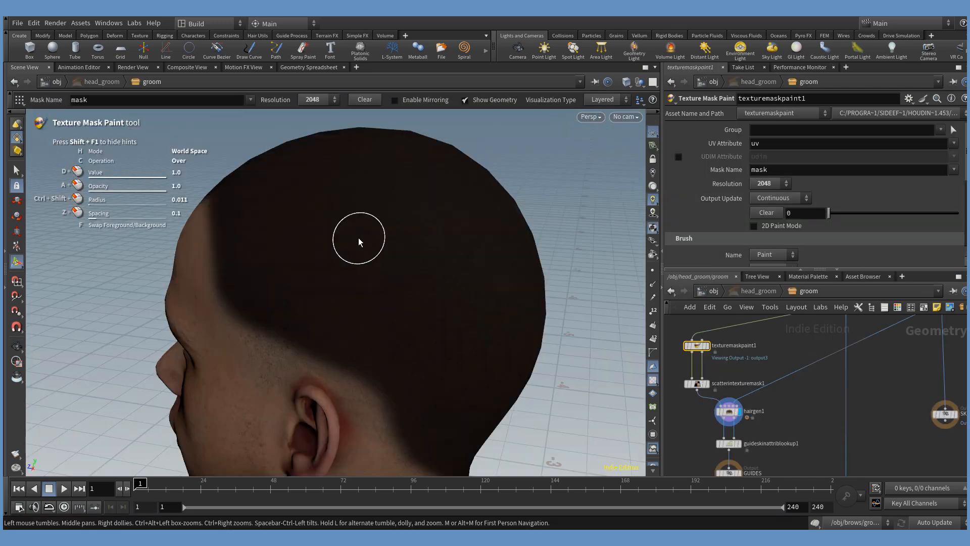
- Paint the texture mask across the upper scalp with the Texture Mask Paint brush at value 1.0 to grow hair there
mouse_move(358, 238)
left_mouse_down("alt")
mouse_move(390, 228)
mouse_move(356, 212)
mouse_move(316, 220)
mouse_move(324, 258)
mouse_move(425, 254)
mouse_move(386, 200)
left_mouse_up("alt")
right_click_drag(428, 280, 487, 293, "alt")
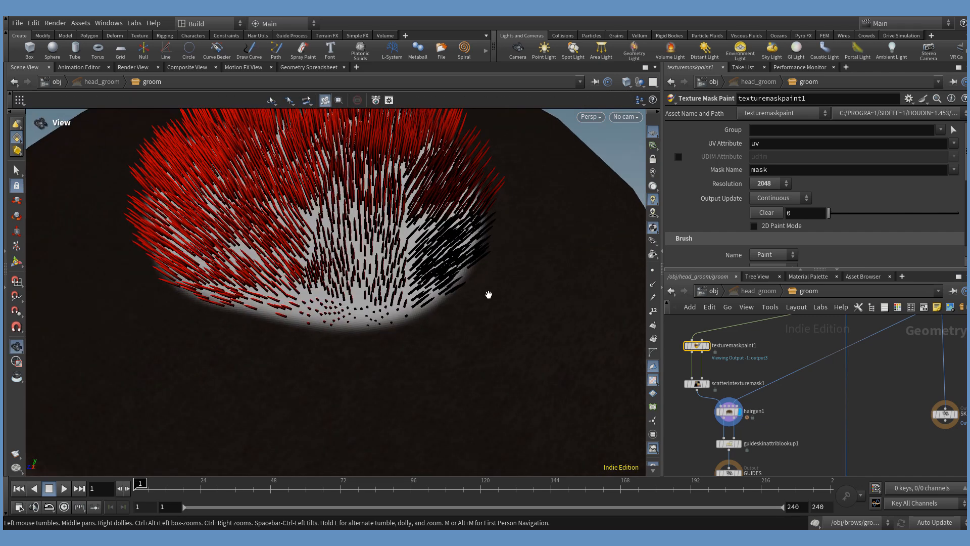
left_click_drag(487, 292, 389, 298, "alt")
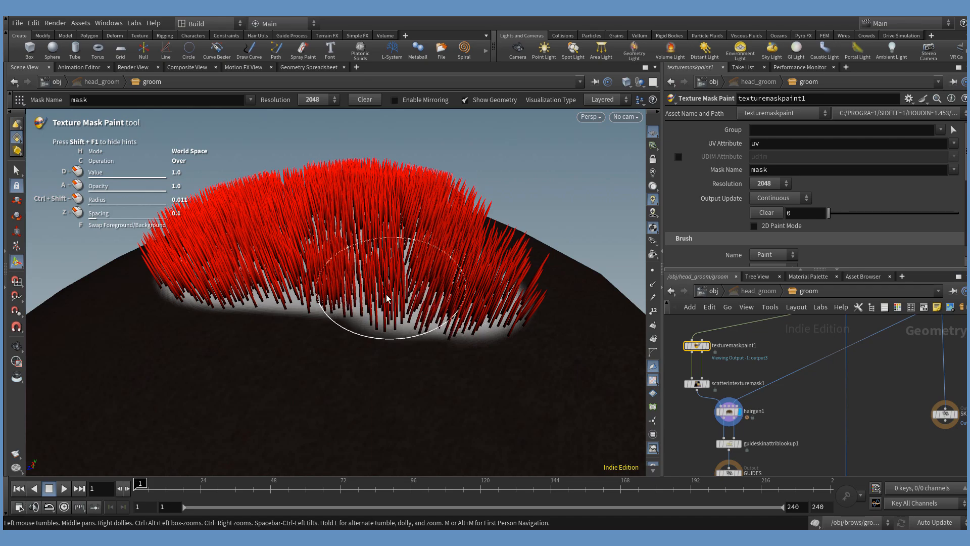
mouse_move(348, 341)
left_mouse_down()
mouse_move(334, 328)
mouse_move(283, 336)
mouse_move(262, 352)
mouse_move(371, 374)
mouse_move(470, 366)
mouse_move(479, 331)
left_mouse_up()
right_click_drag(477, 305, 433, 364, "alt")
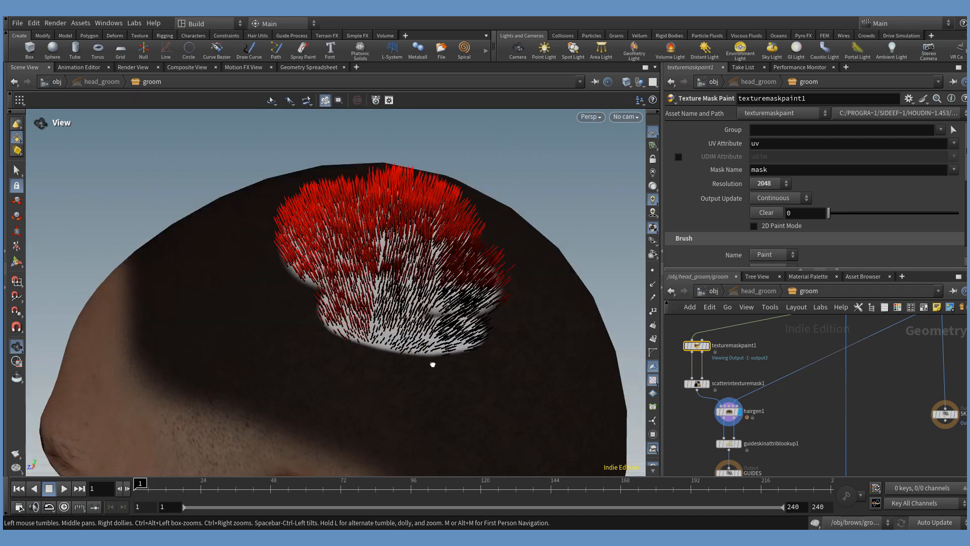
mouse_move(433, 364)
left_mouse_down("alt")
mouse_move(373, 378)
mouse_move(366, 368)
mouse_move(604, 394)
left_mouse_up("alt")
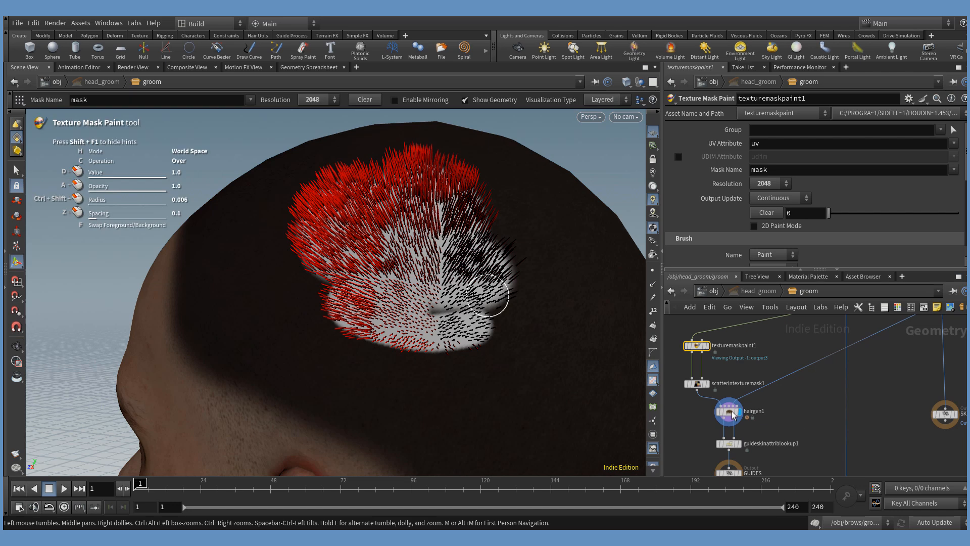
left_click_drag(493, 290, 503, 151)
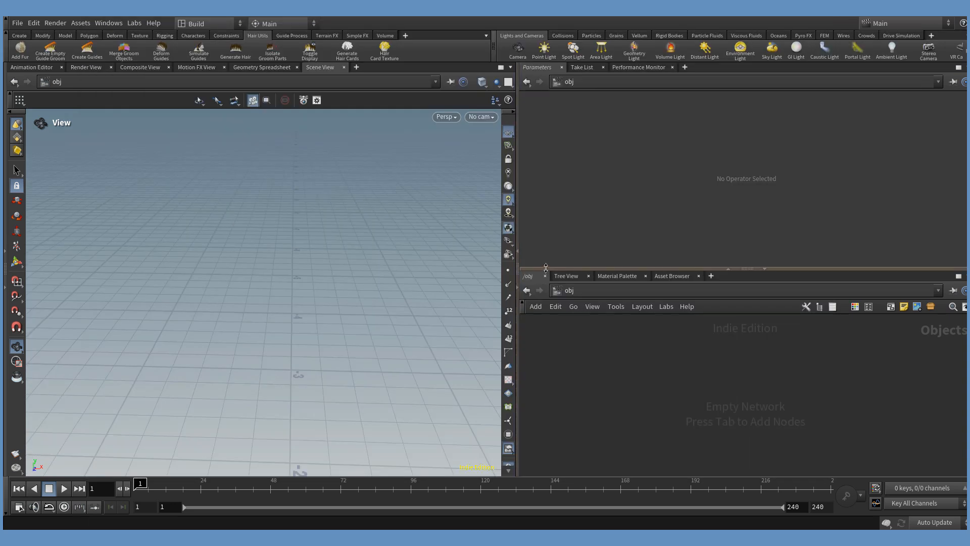
- Create a geometry object in the empty scene and name it setup
left_click_drag(545, 269, 547, 250)
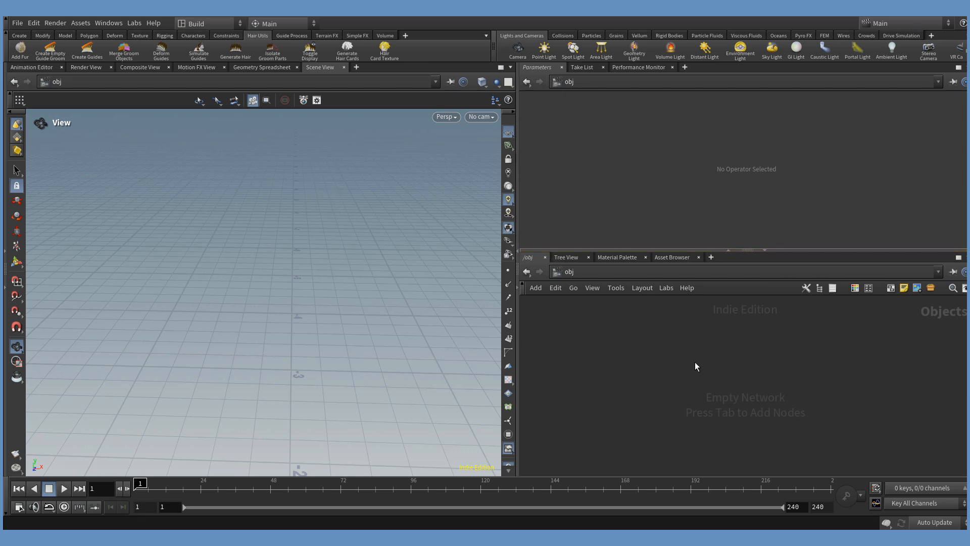
key("Tab")
type("geo")
key("Return")
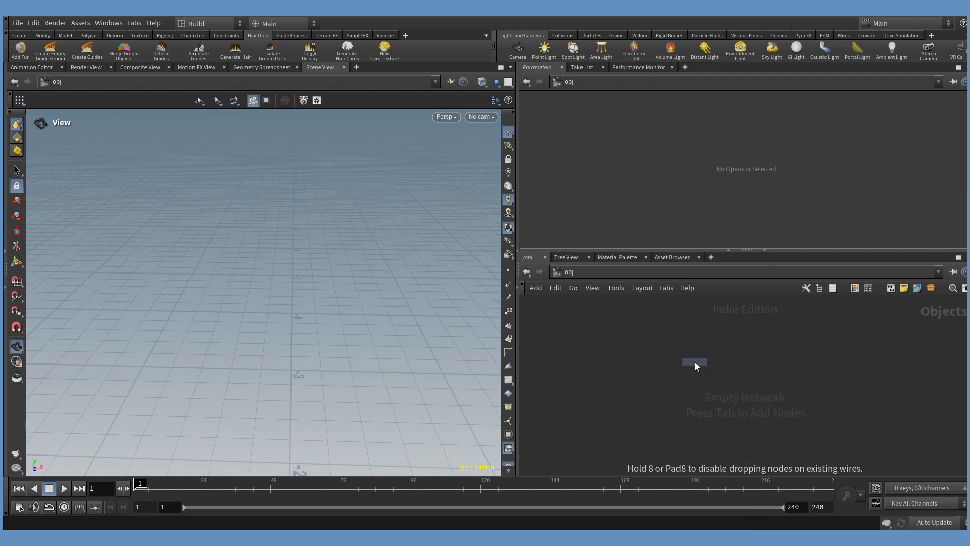
left_click(696, 362)
double_click(711, 357)
type("s")
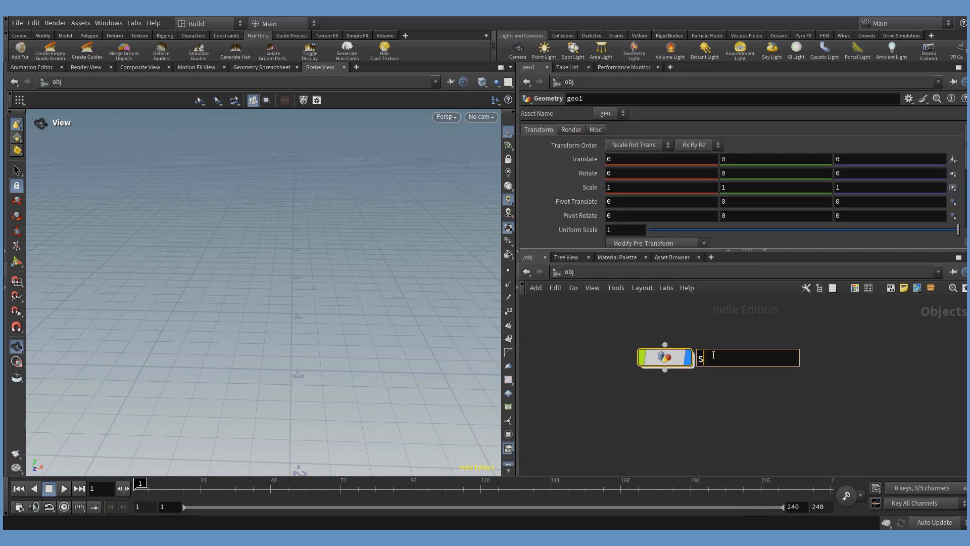
type("etup")
key("Return")
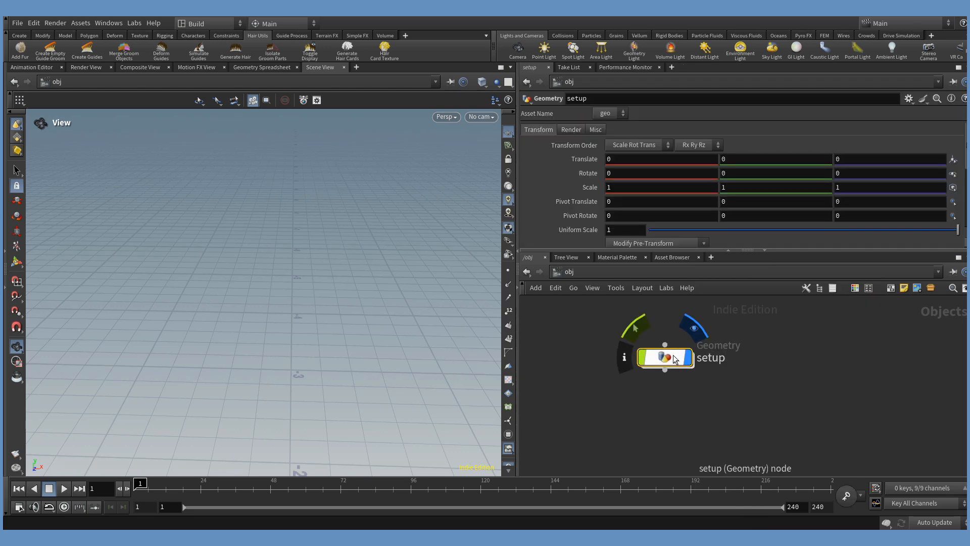
- Add an FBX Character Import node inside setup and load $HIP/fbx/Ch08_nonPBR.fbx as its FBX file
double_click(664, 356)
key("Tab")
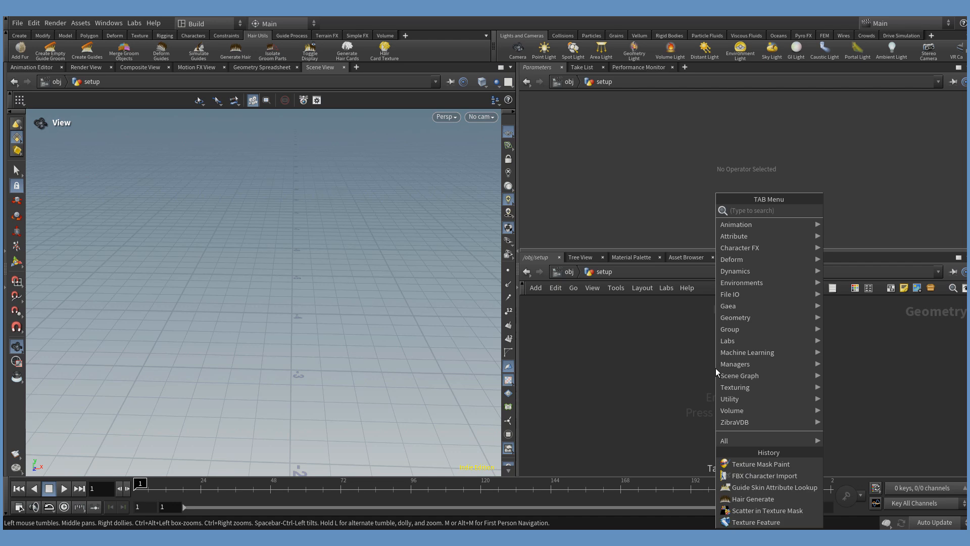
type("fbx ch")
key("Return")
left_click(716, 368)
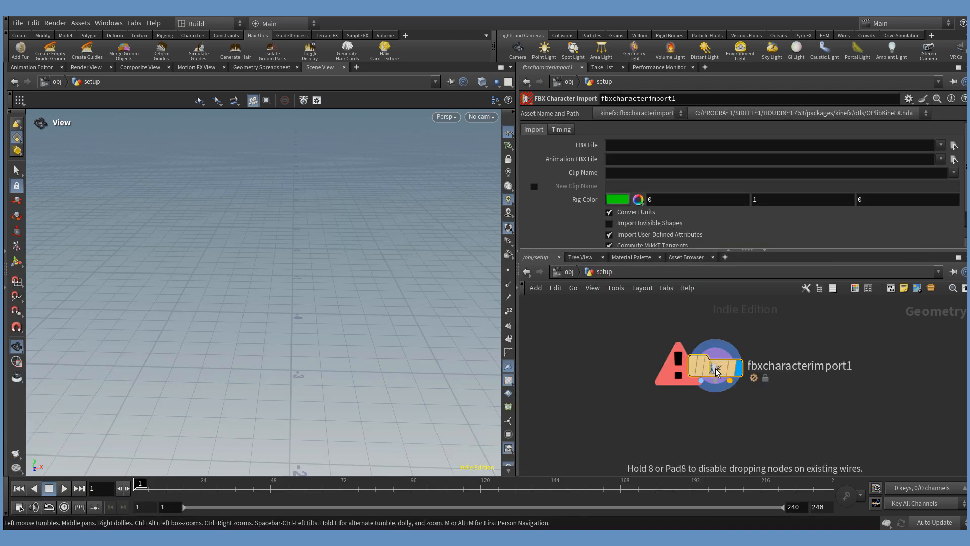
left_click(956, 146)
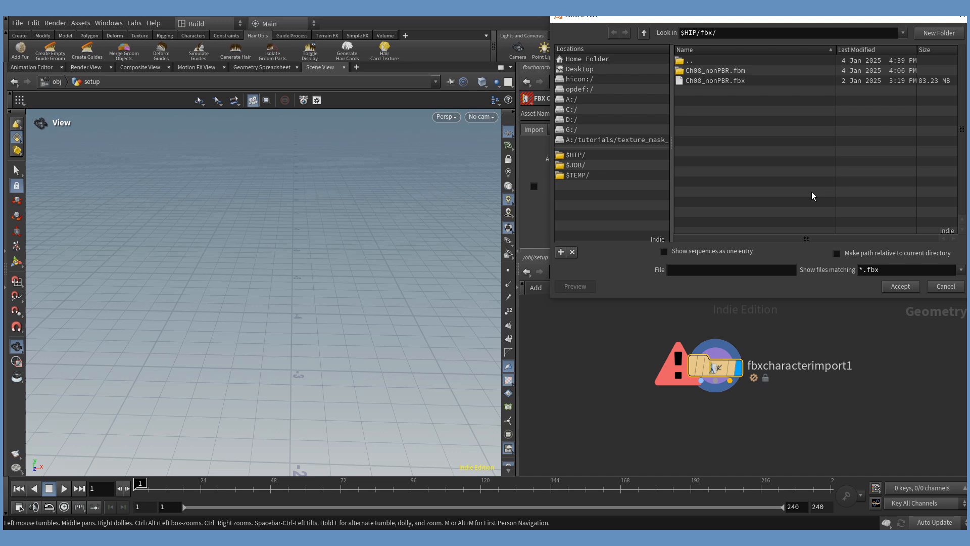
double_click(724, 81)
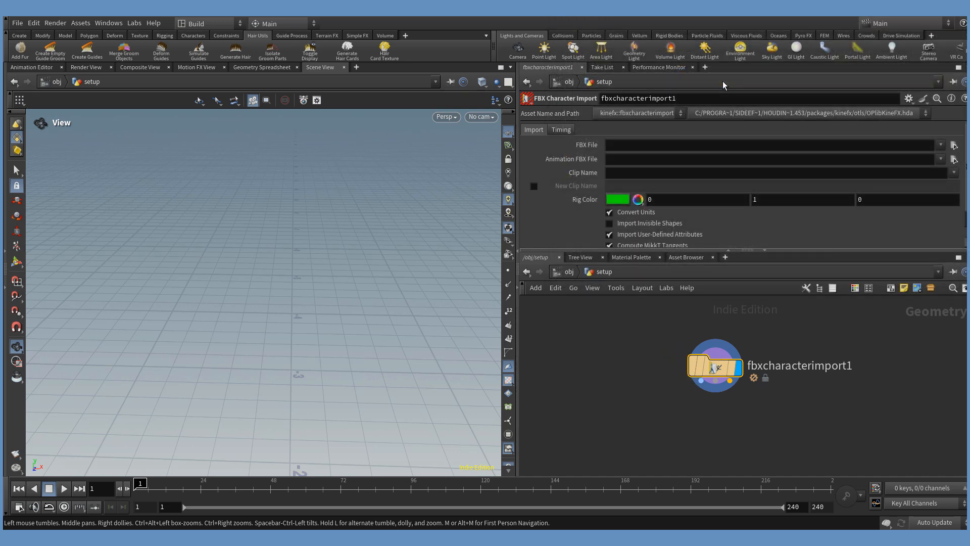
- Isolate the character's head by selecting its skin mesh, inverting the selection and deleting the remaining geometry
left_click_drag(380, 333, 337, 260)
left_click_drag(378, 298, 375, 284)
right_click_drag(375, 284, 405, 308)
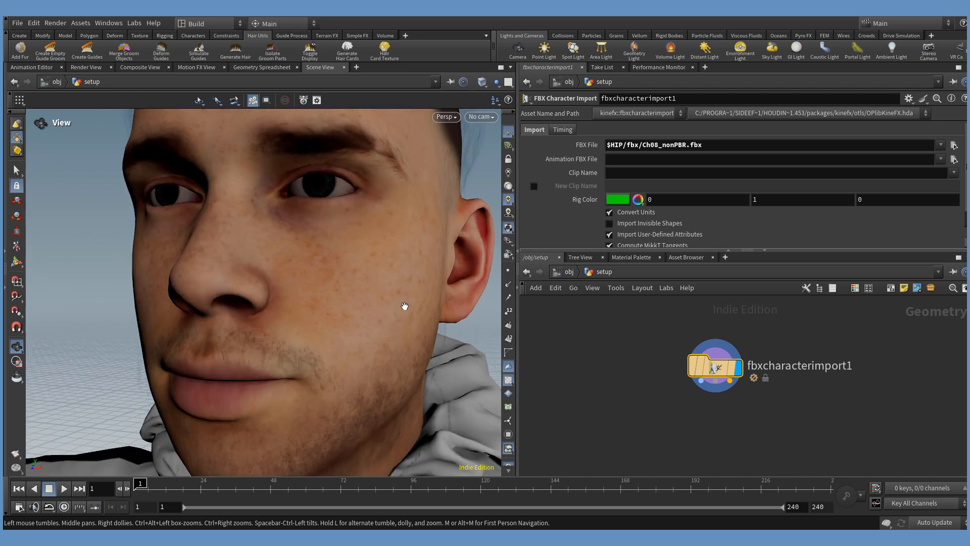
left_click_drag(405, 308, 340, 311)
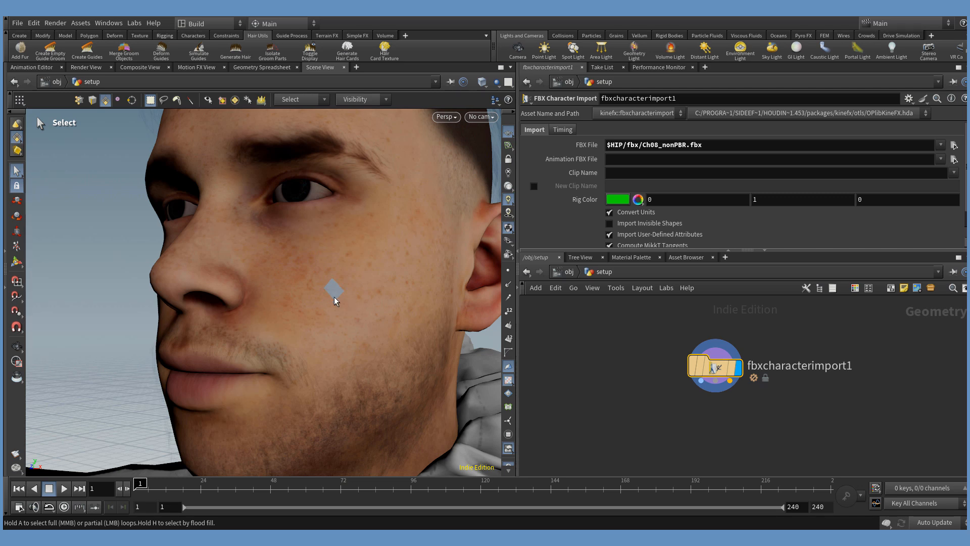
left_click(334, 295)
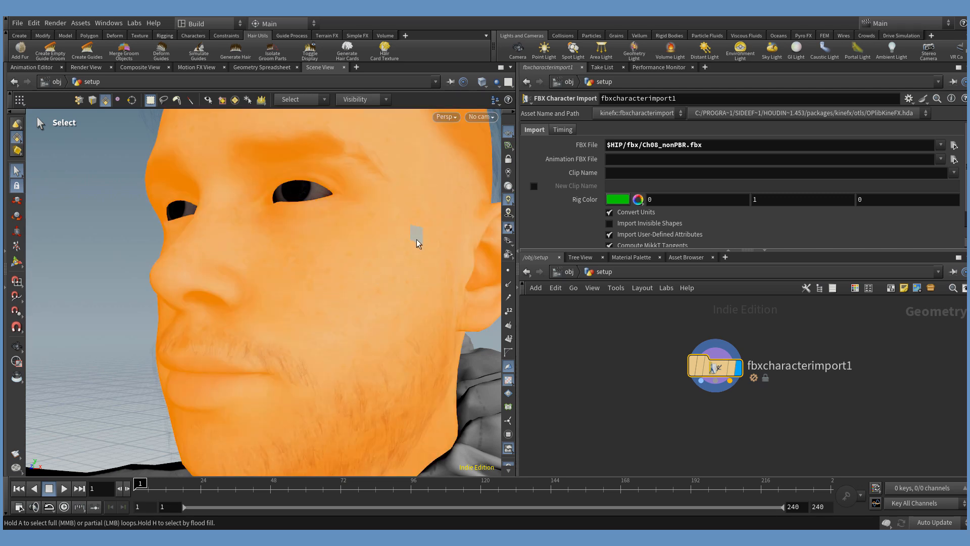
right_click_drag(417, 239, 321, 282)
left_click_drag(320, 282, 389, 291)
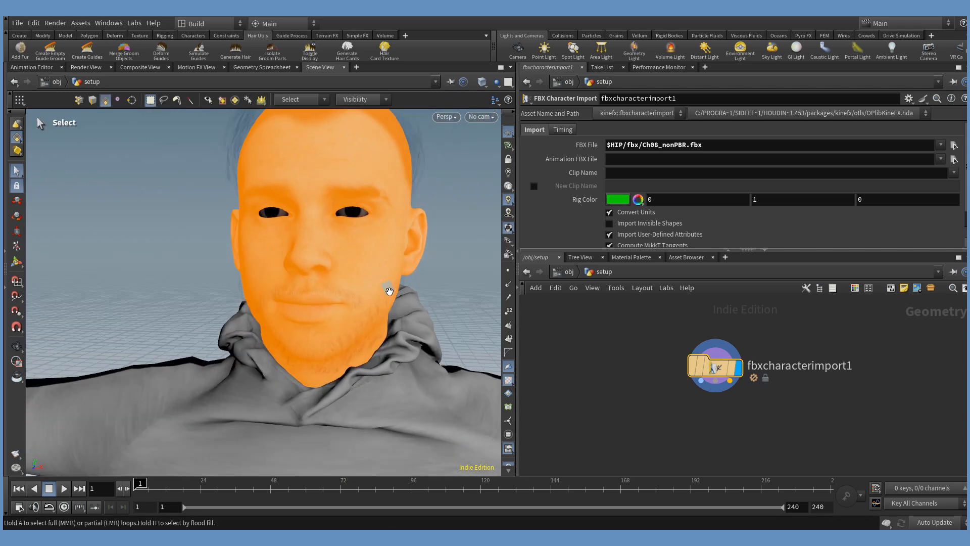
key("ctrl+i")
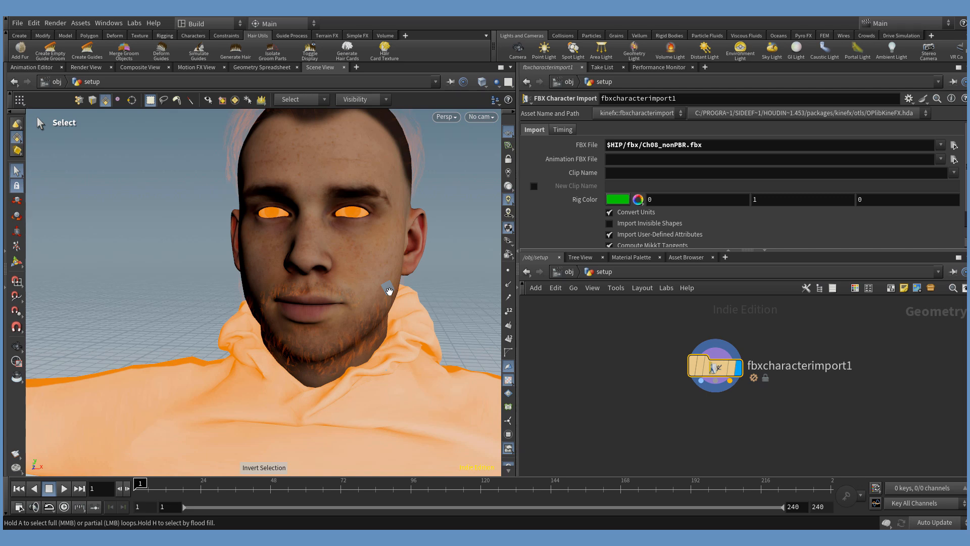
key("Delete")
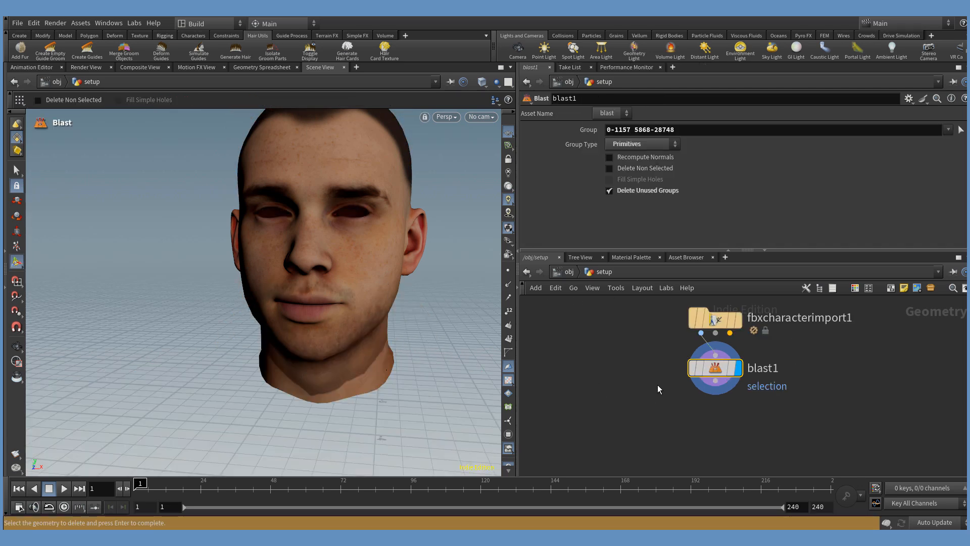
- Return to the object level and create an empty guide groom using the setup head as the skin geometry
left_click(568, 272)
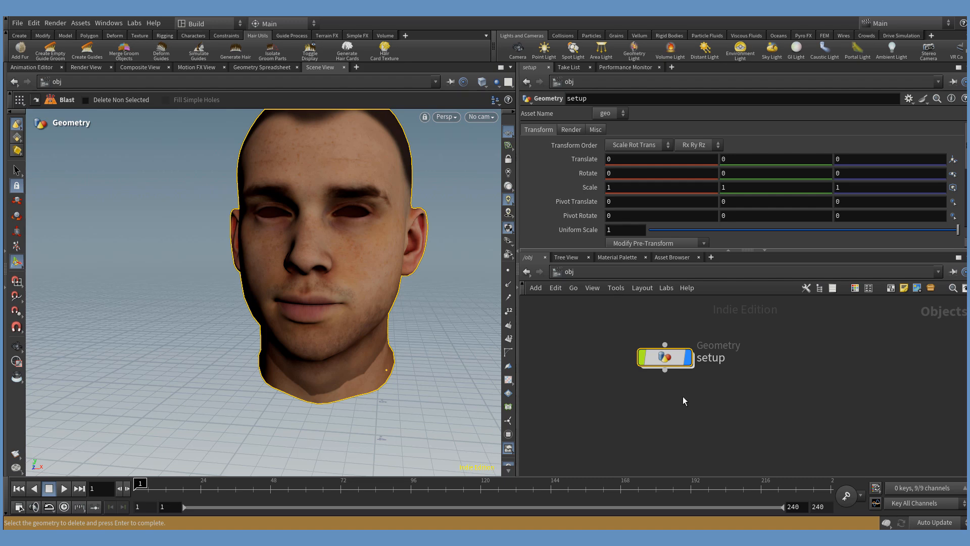
middle_click_drag(452, 202, 423, 248, "alt")
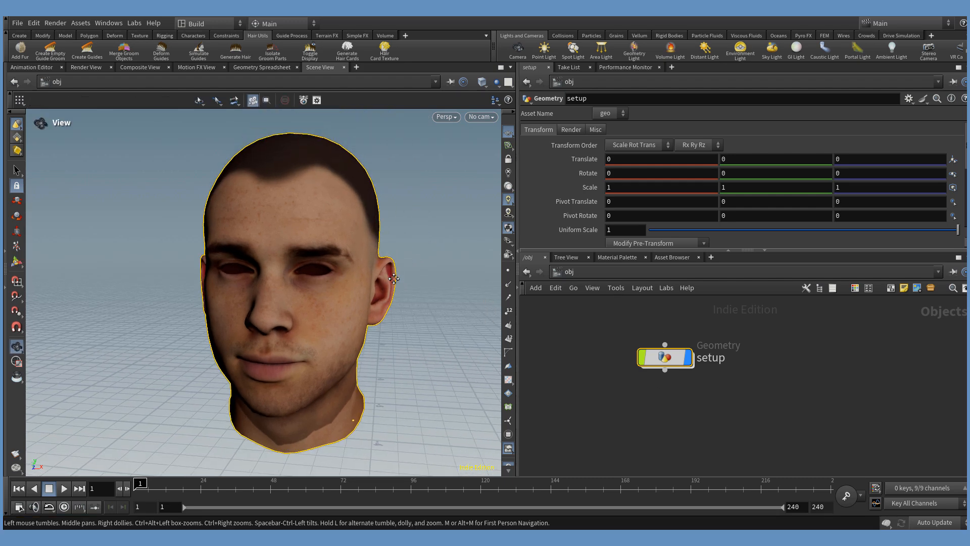
key("s")
left_click(424, 246)
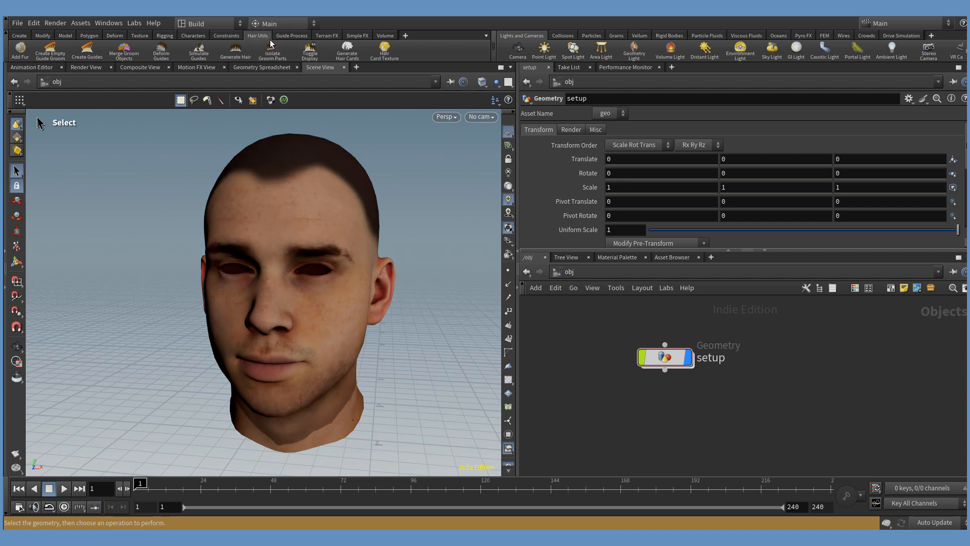
left_click(58, 56)
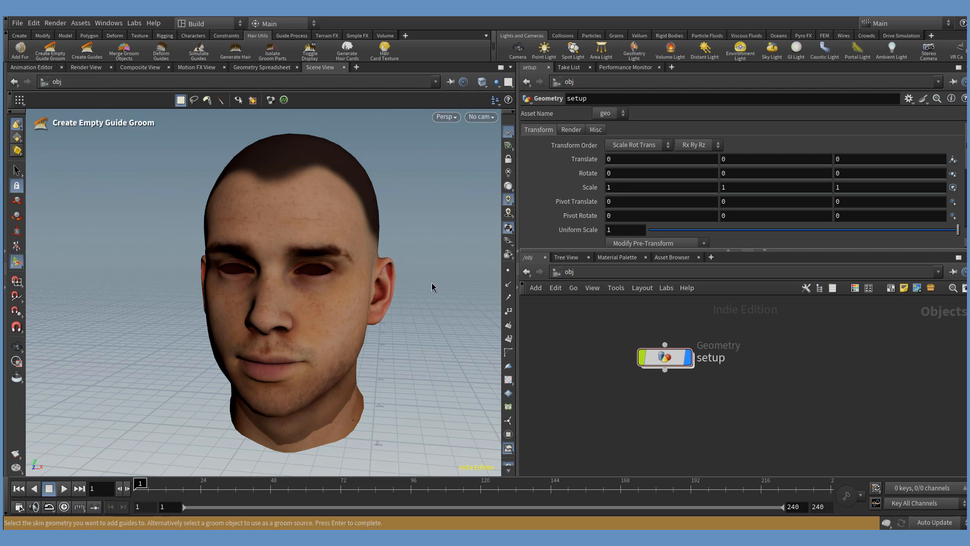
left_click(330, 209)
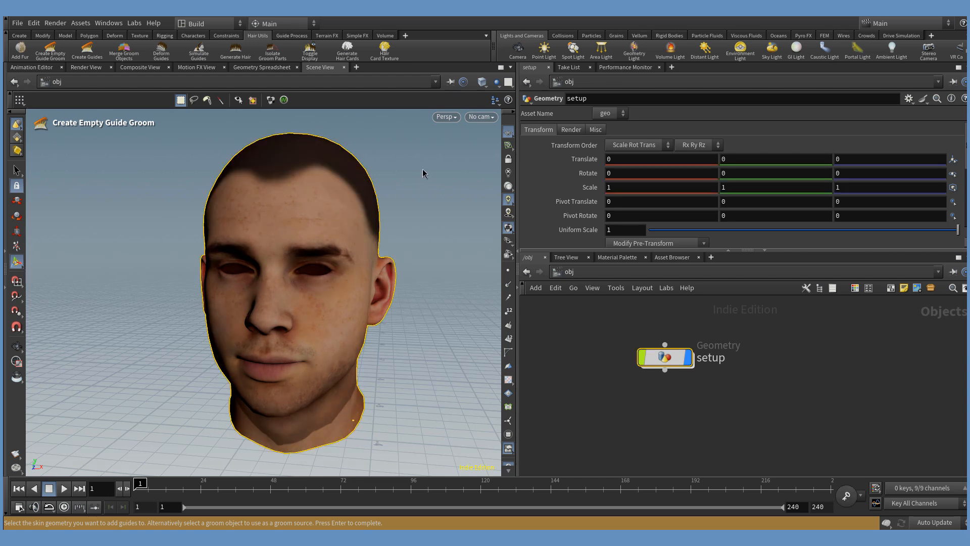
key("Return")
left_click(672, 414)
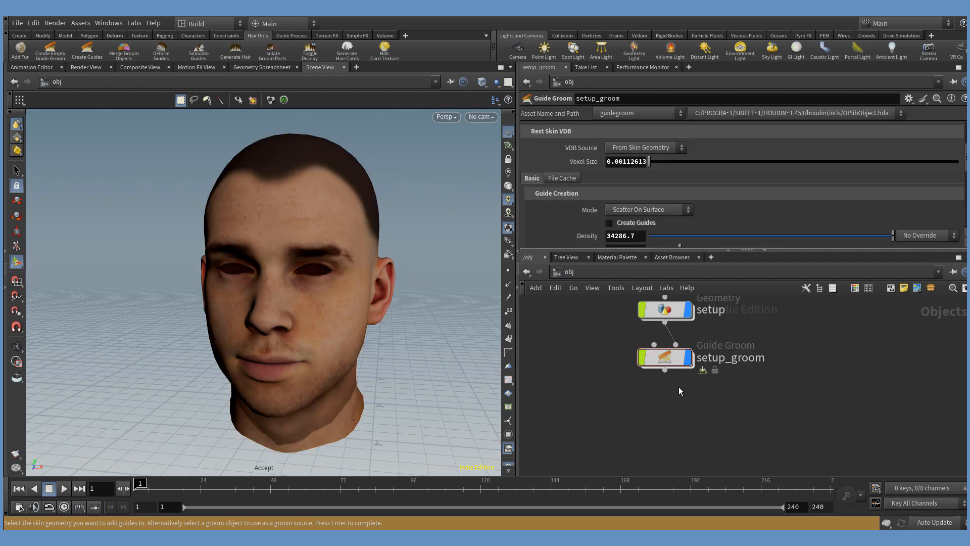
- Enter the setup_groom network and cut the wire between the GUIDES input and the GUIDES output
left_click_drag(668, 256, 659, 259)
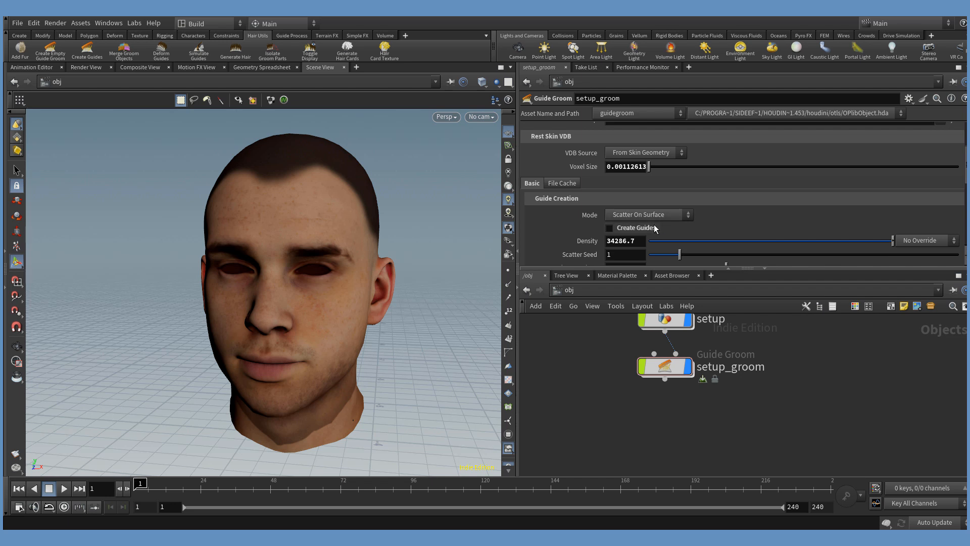
left_click_drag(665, 366, 665, 383)
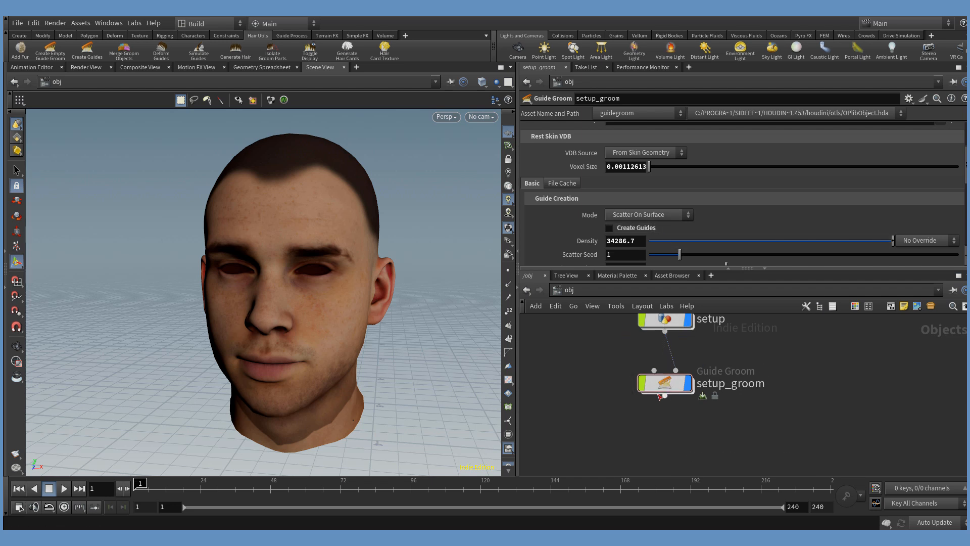
double_click(669, 387)
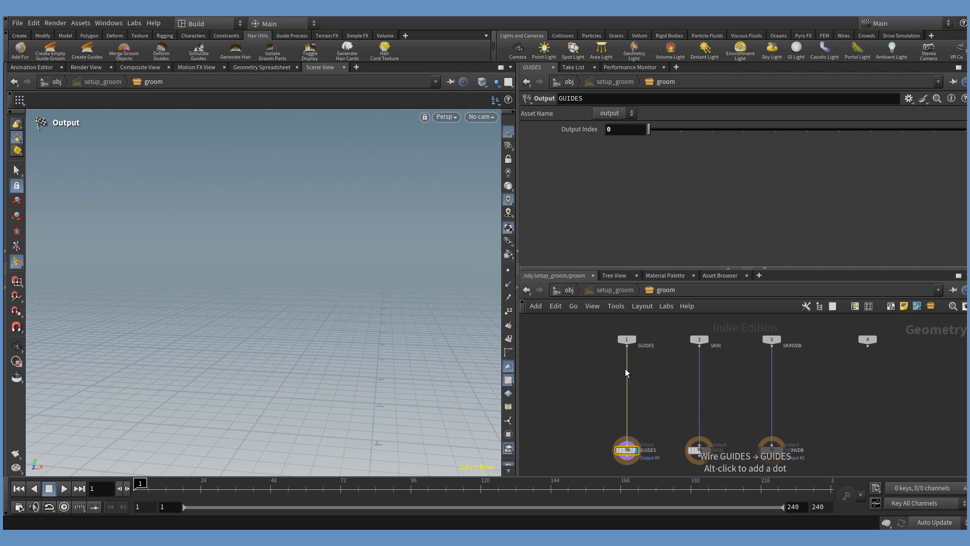
key("y")
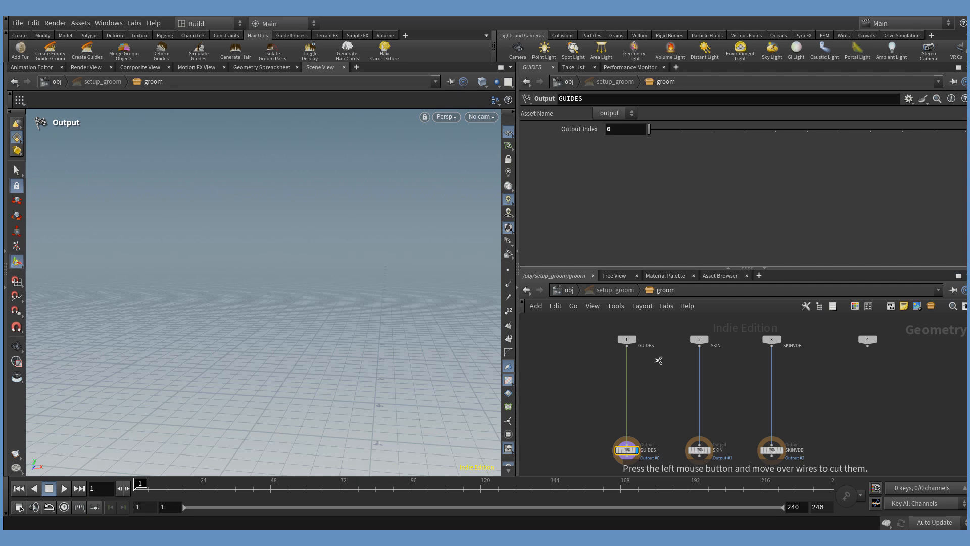
left_click_drag(660, 359, 552, 389)
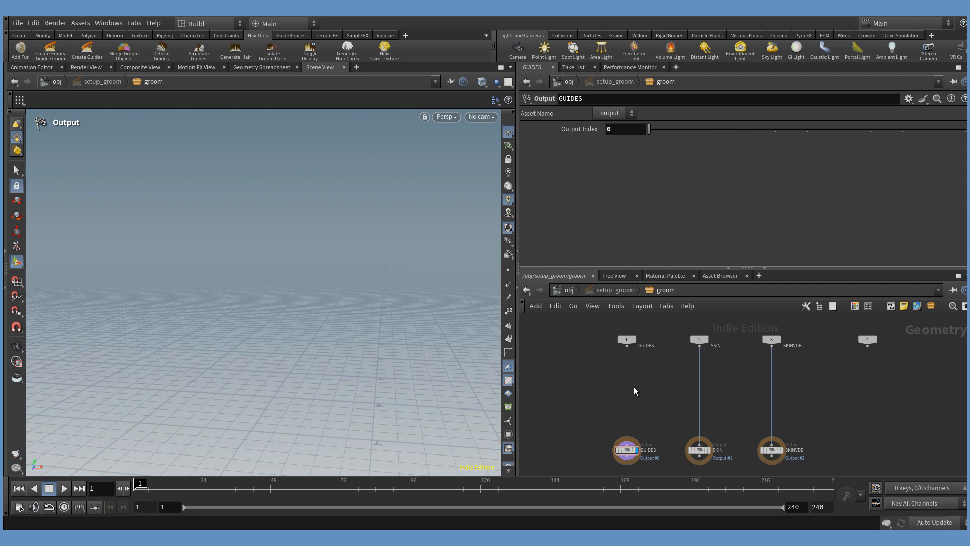
key("Tab")
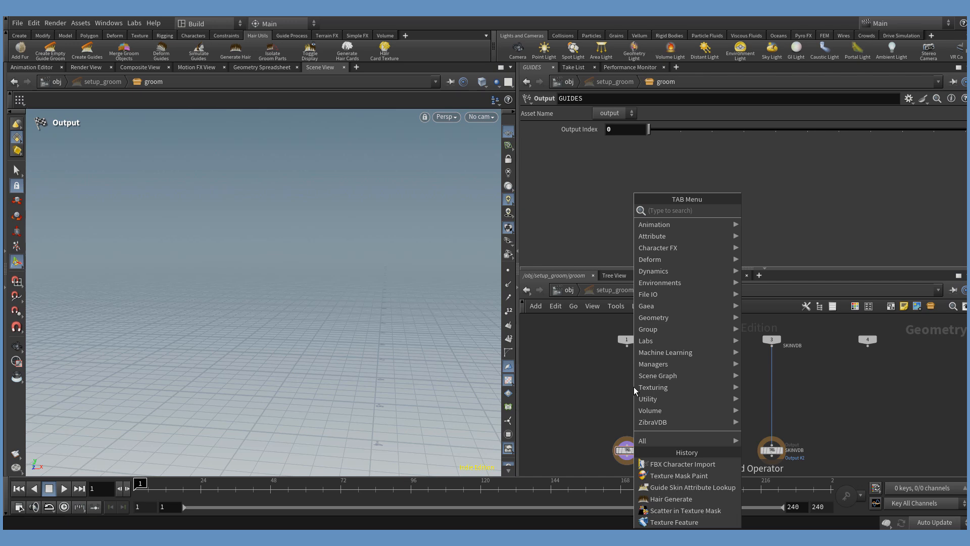
type("text")
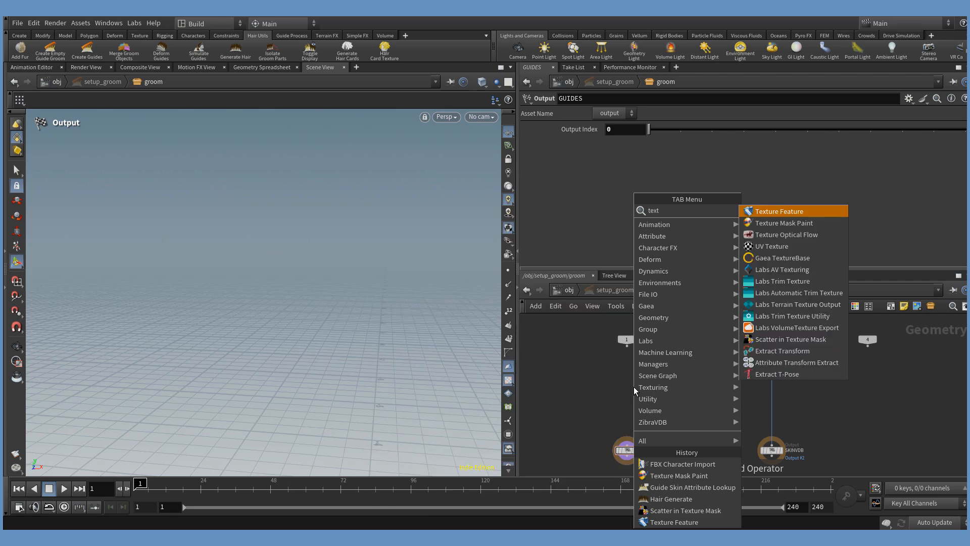
key("Down")
key("Return")
left_click(634, 387)
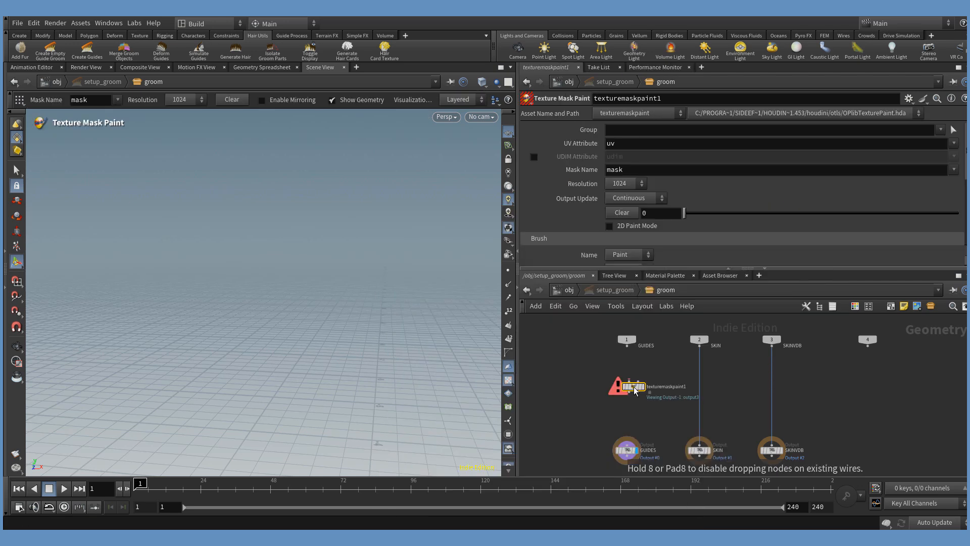
scroll(629, 394, "up", 1)
left_click_drag(629, 378, 732, 342)
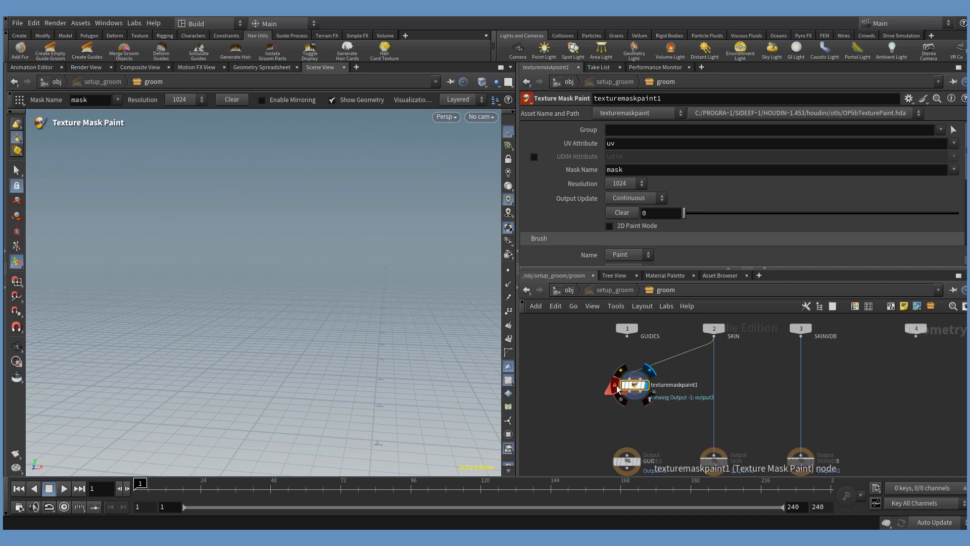
left_click(613, 384)
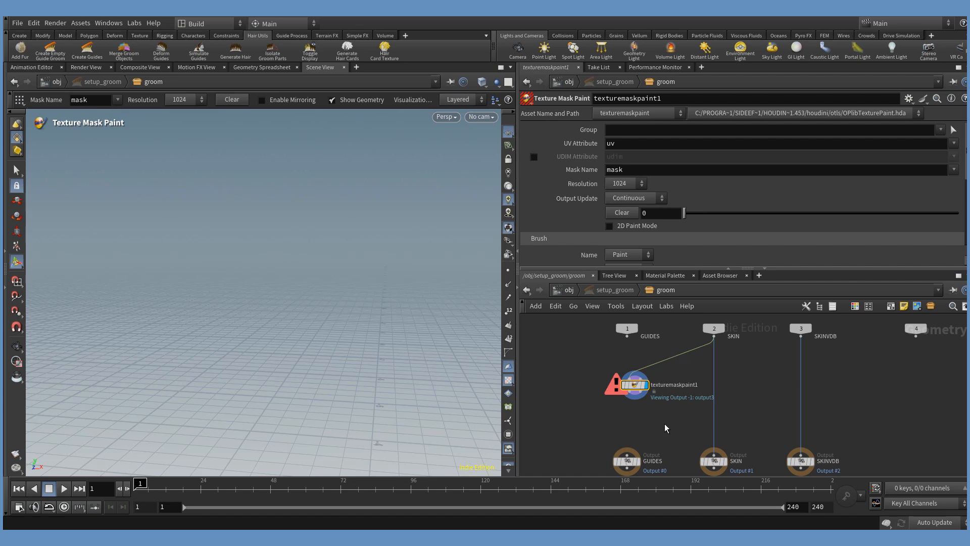
key("Delete")
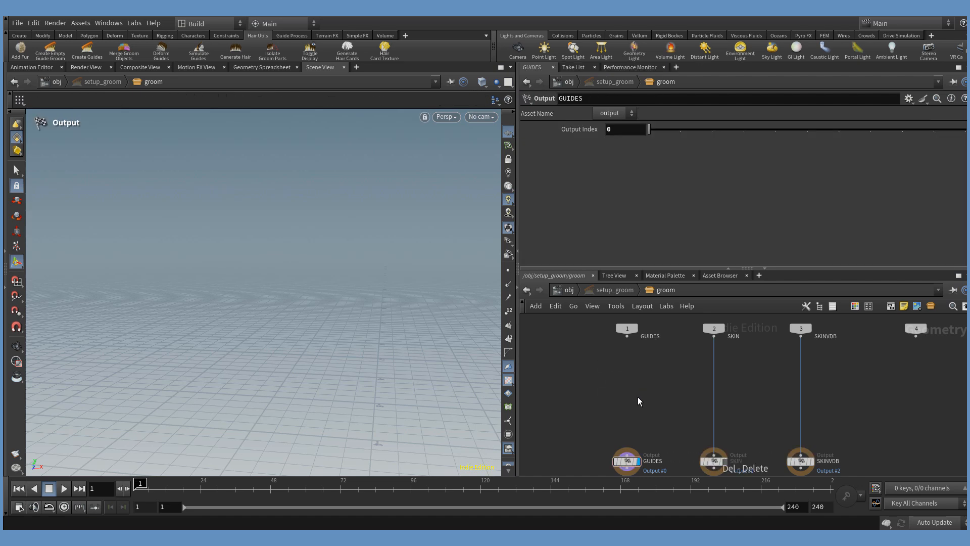
key("Tab")
type("tex")
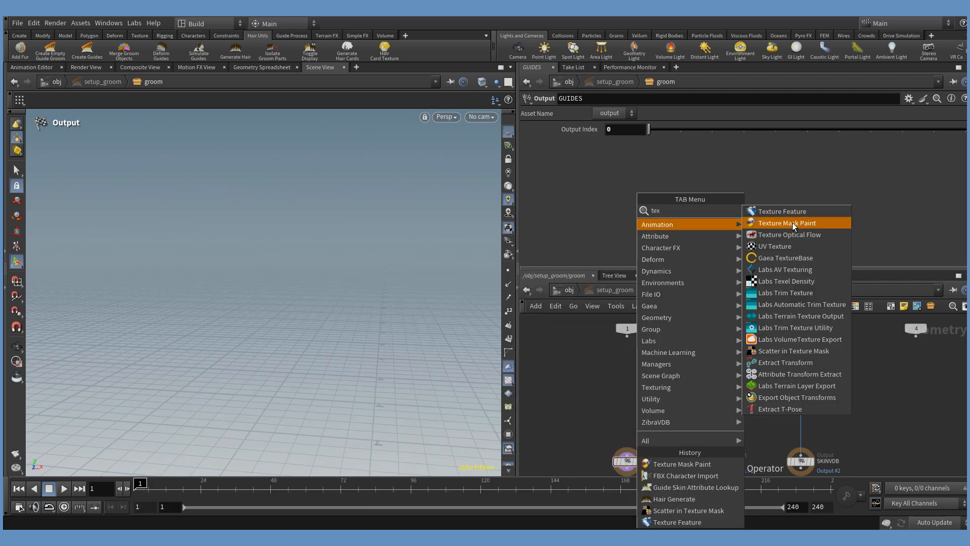
left_click(793, 222)
left_click(635, 402)
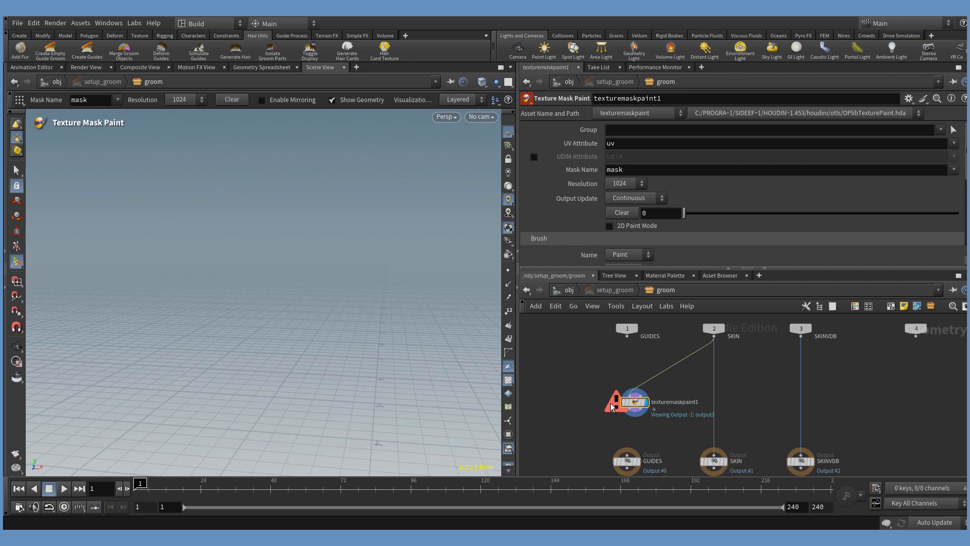
key("Delete")
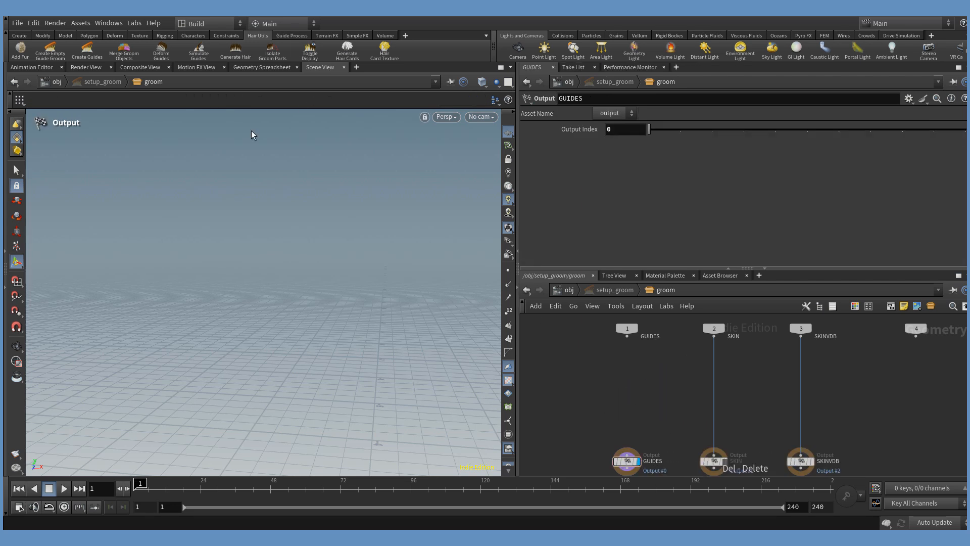
- Reset the viewport, add a Texture Mask Paint node fed by the SKIN input, and display it above the GUIDES output
left_click(127, 23)
left_click(176, 56)
key("Tab")
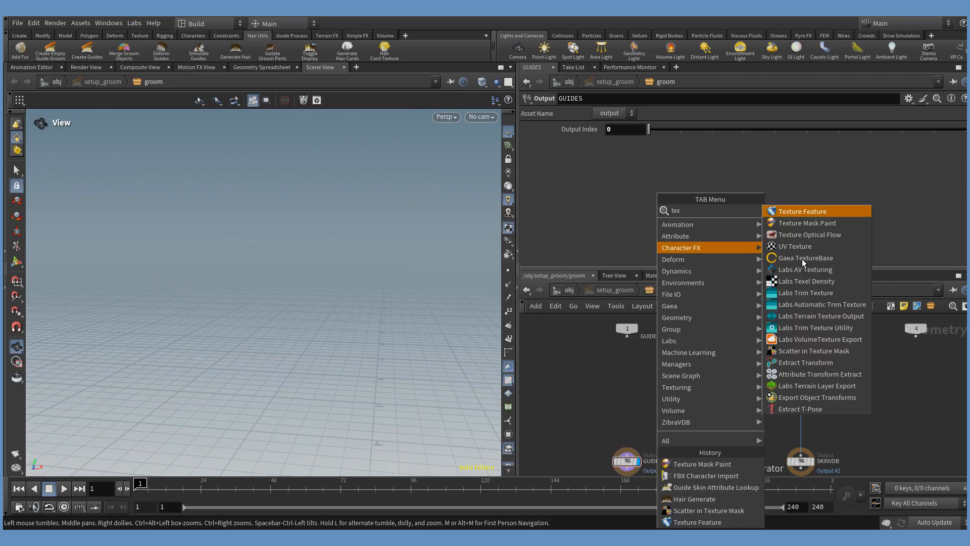
left_click(800, 226)
left_click(642, 403)
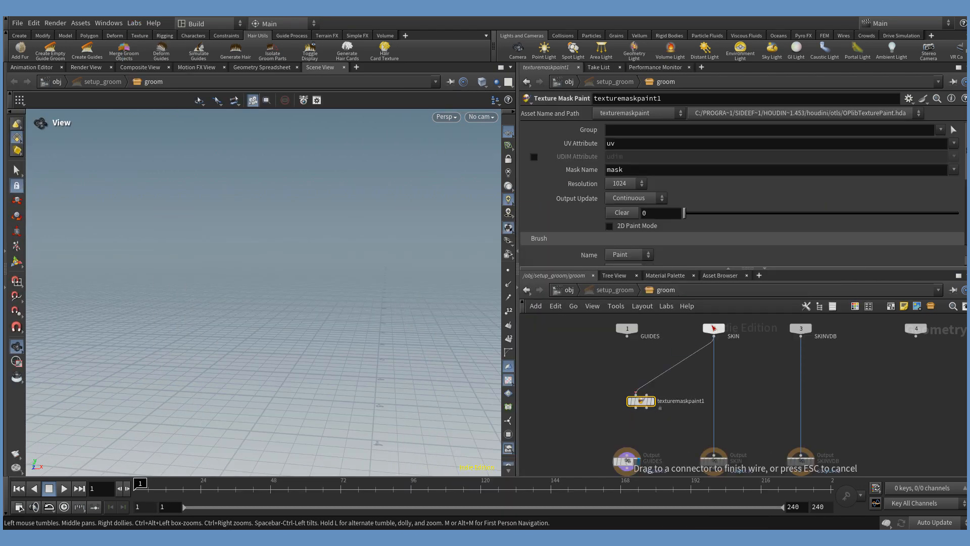
left_click_drag(647, 404, 628, 395)
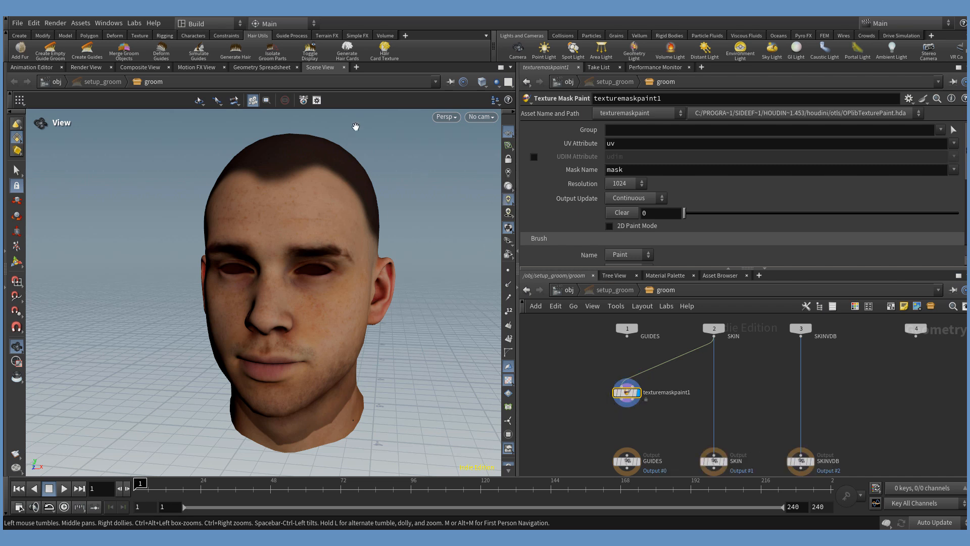
left_click(133, 23)
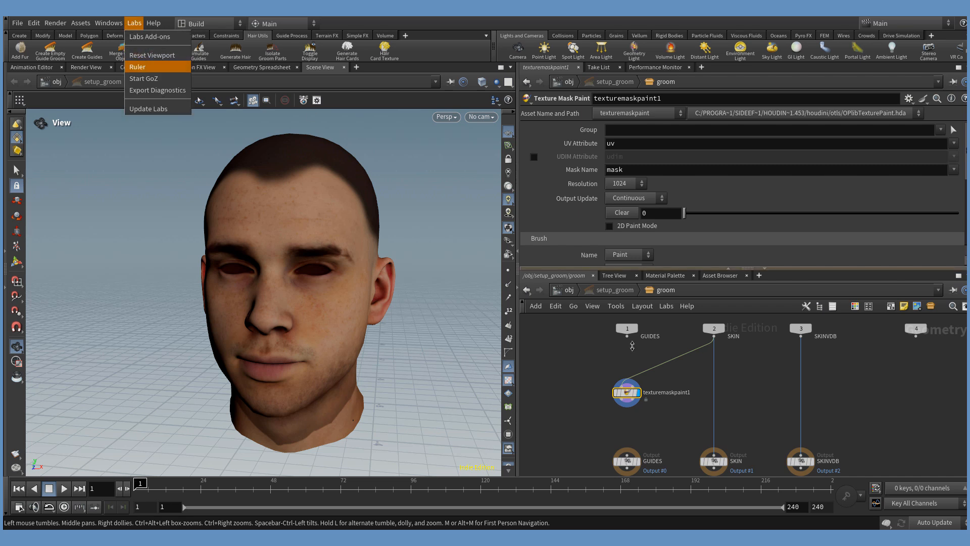
left_click(678, 423)
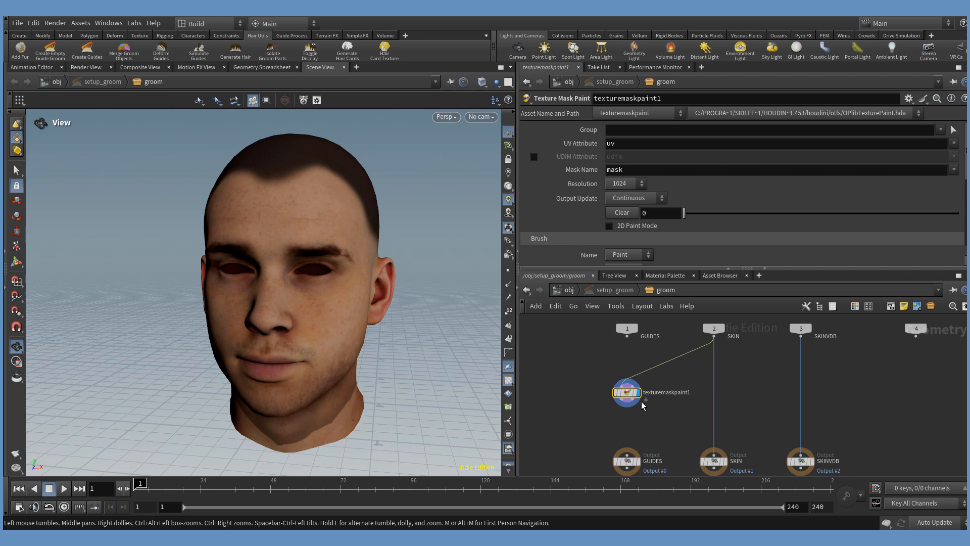
left_click_drag(628, 394, 629, 386)
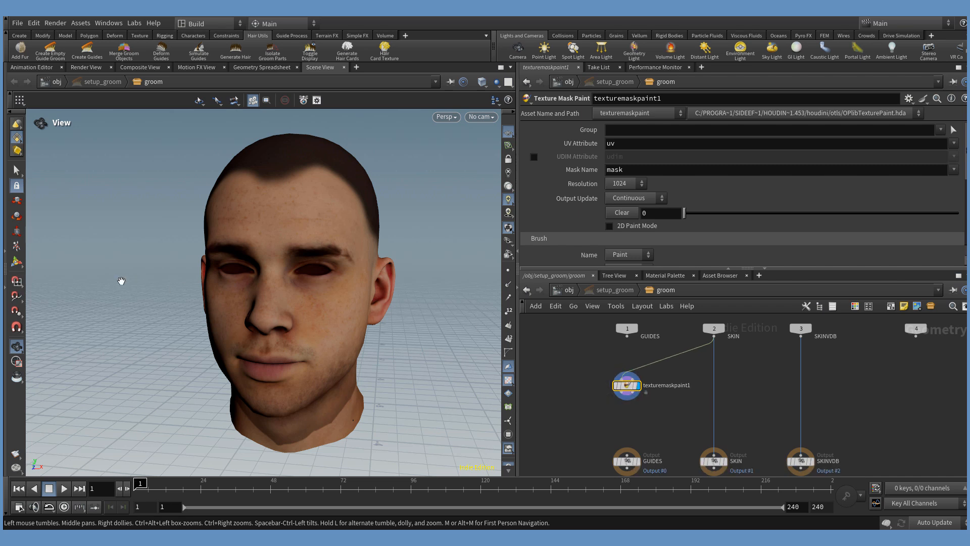
left_click(20, 265)
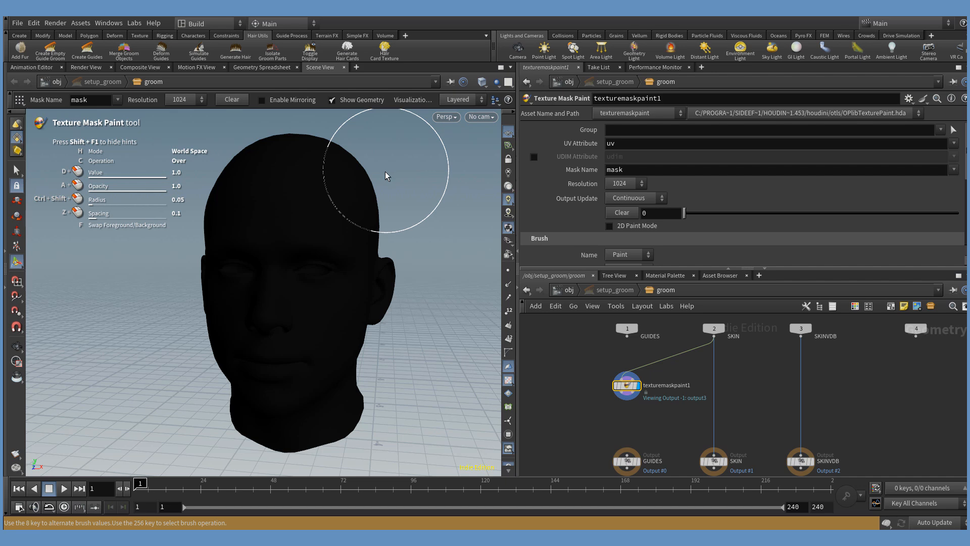
key("Escape")
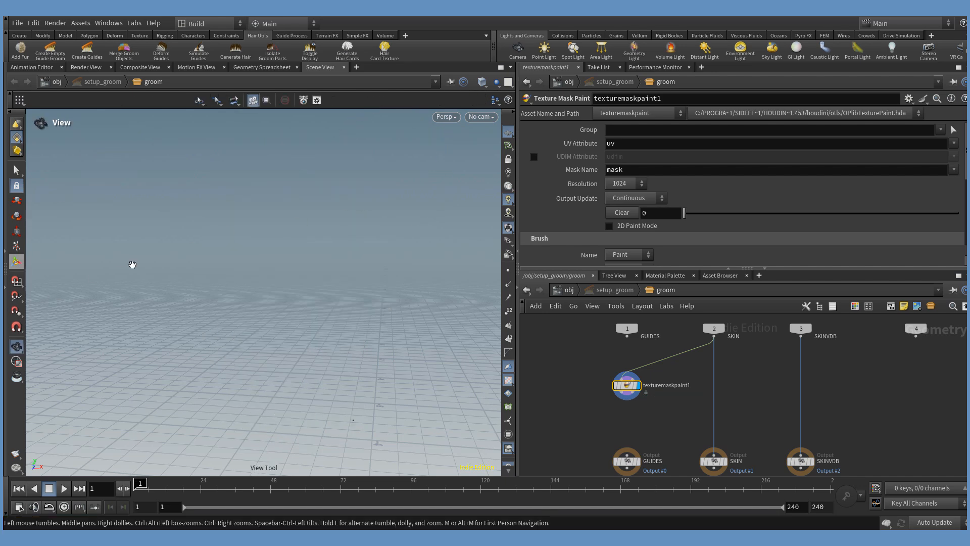
middle_click_drag(354, 415, 342, 304)
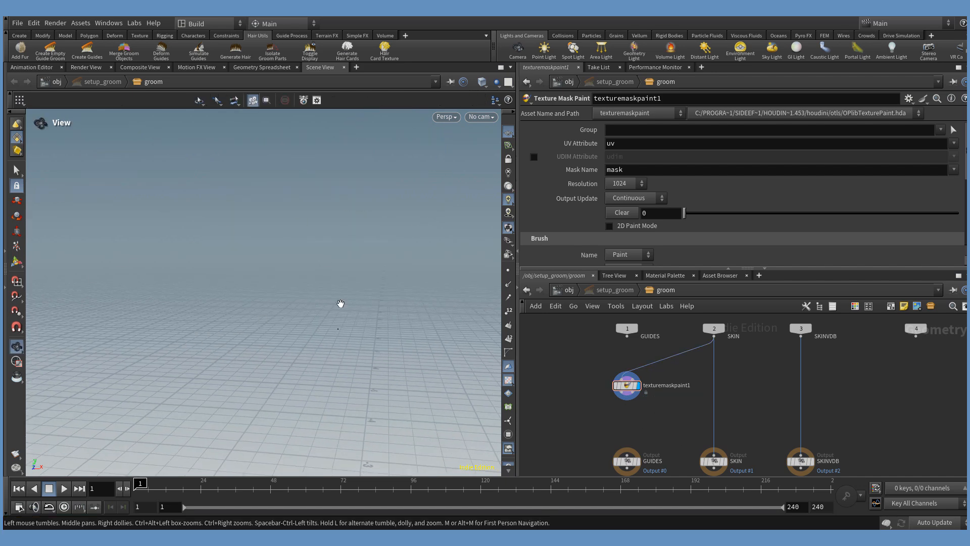
right_click_drag(341, 320, 536, 284)
middle_click_drag(358, 288, 360, 279)
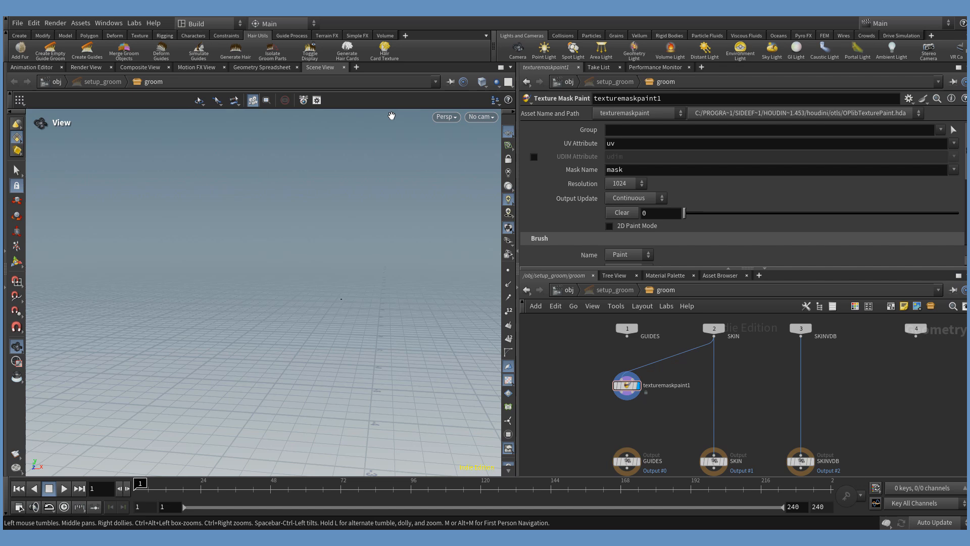
- Reset the viewport to redraw the head and set the view to hide other objects
left_click(134, 23)
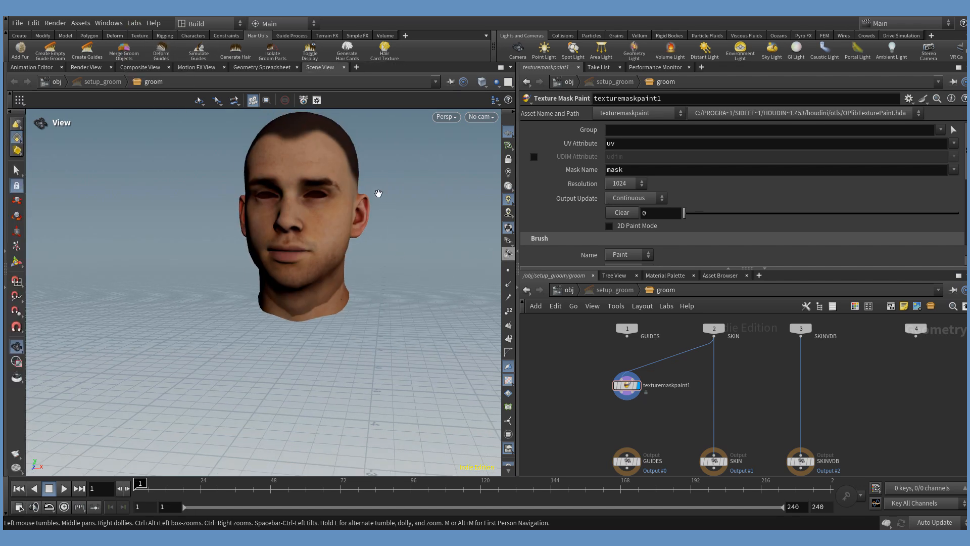
left_click_drag(377, 193, 374, 285)
right_click_drag(294, 205, 381, 178)
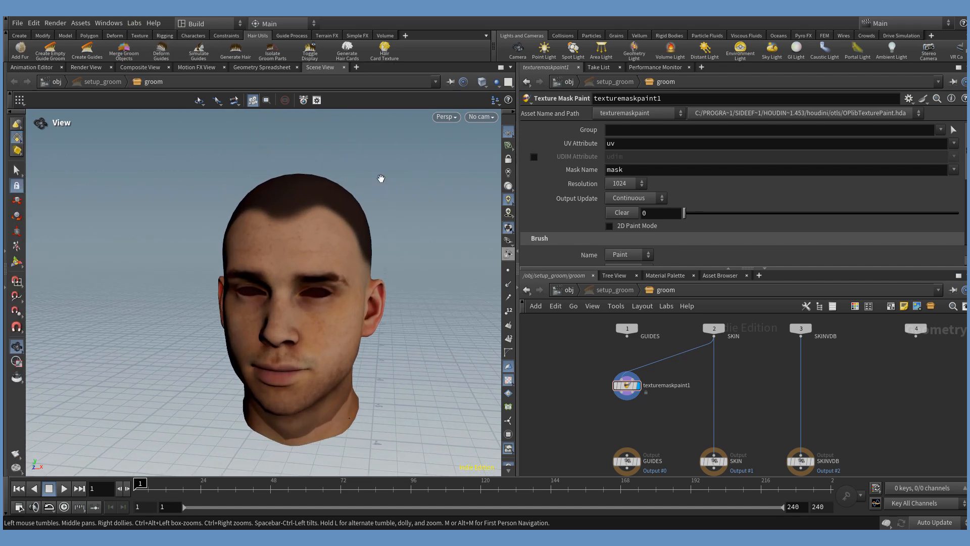
left_click(497, 82)
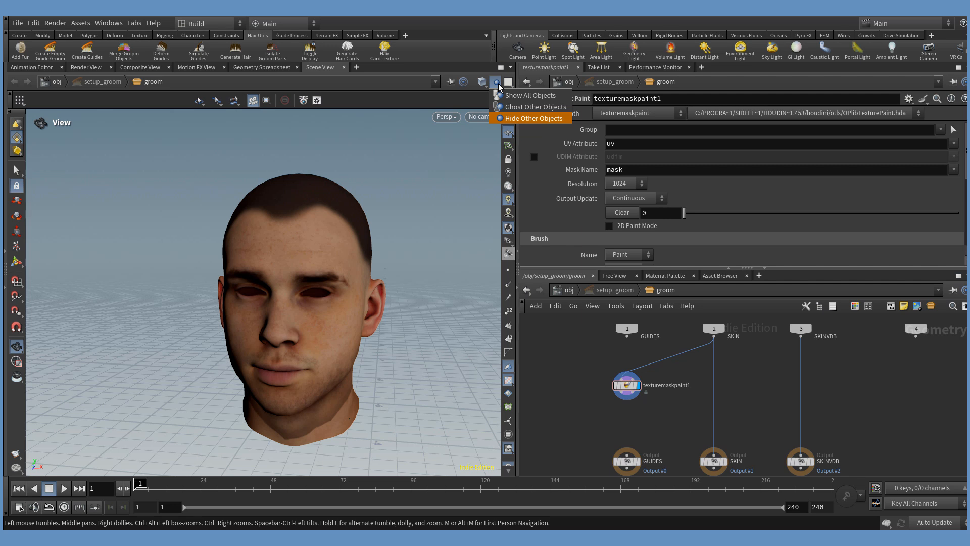
left_click(516, 119)
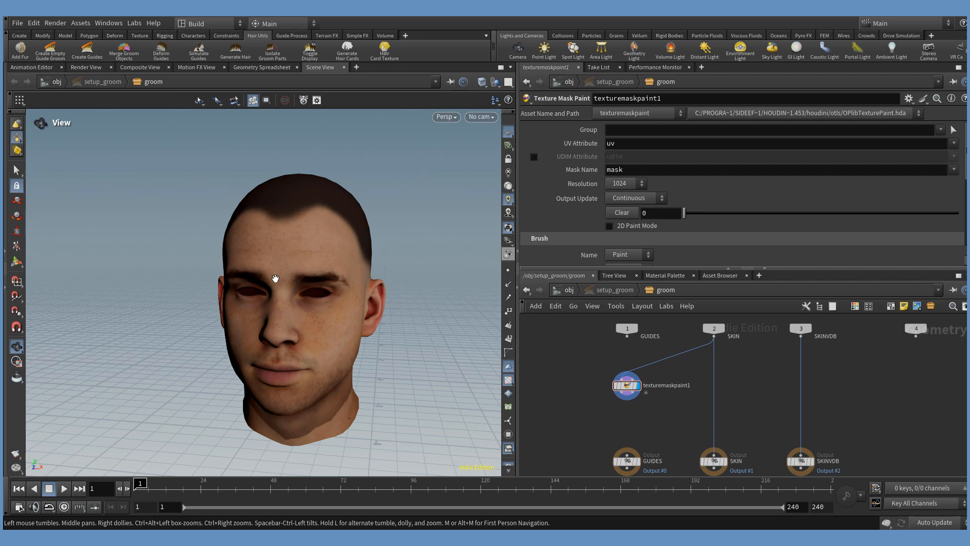
- Check the setup object at the object level, re-enter the setup_groom network, and review the viewport's lighting display options
left_click(559, 290)
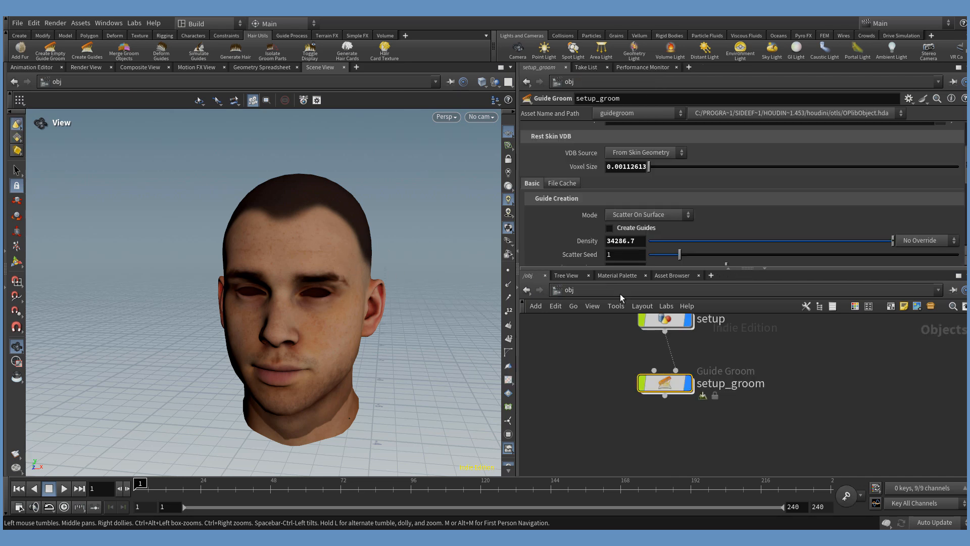
left_click(673, 321)
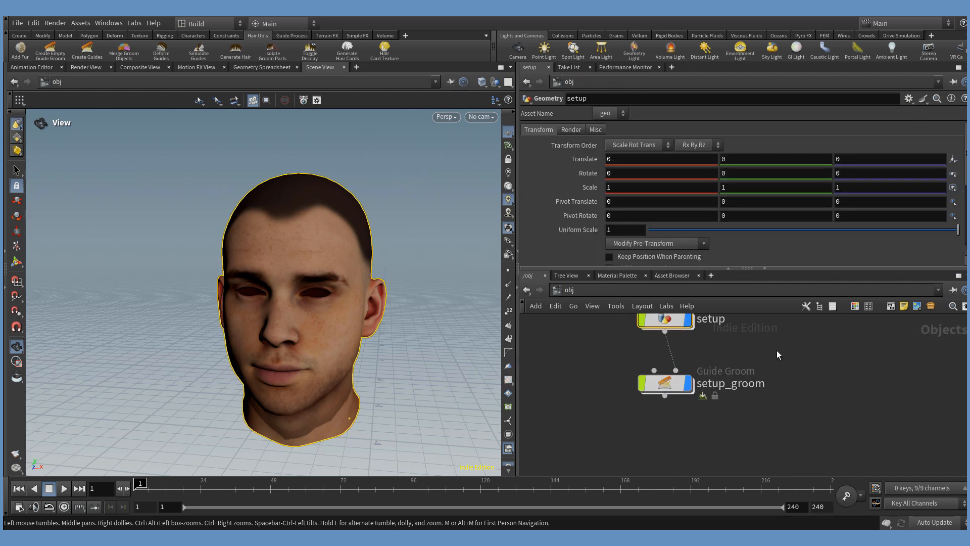
double_click(668, 386)
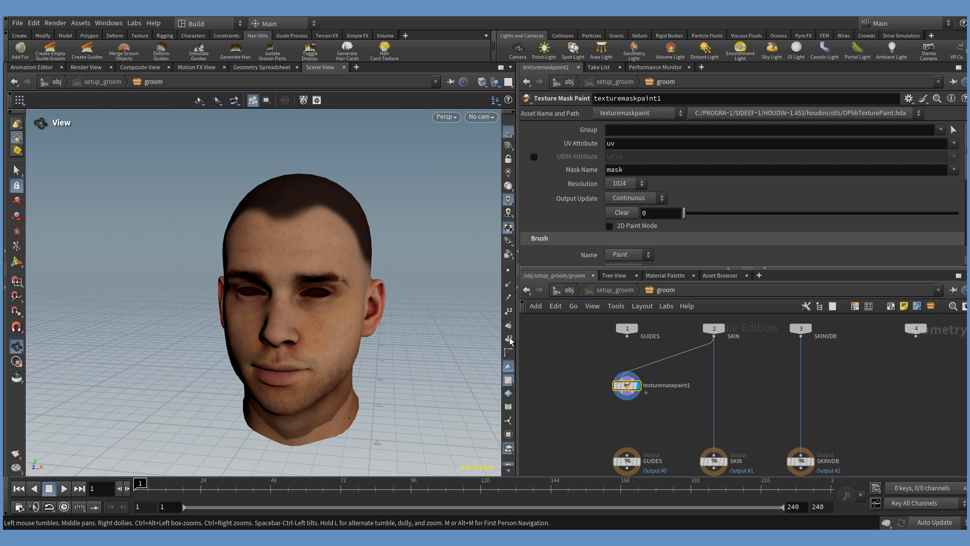
key("d")
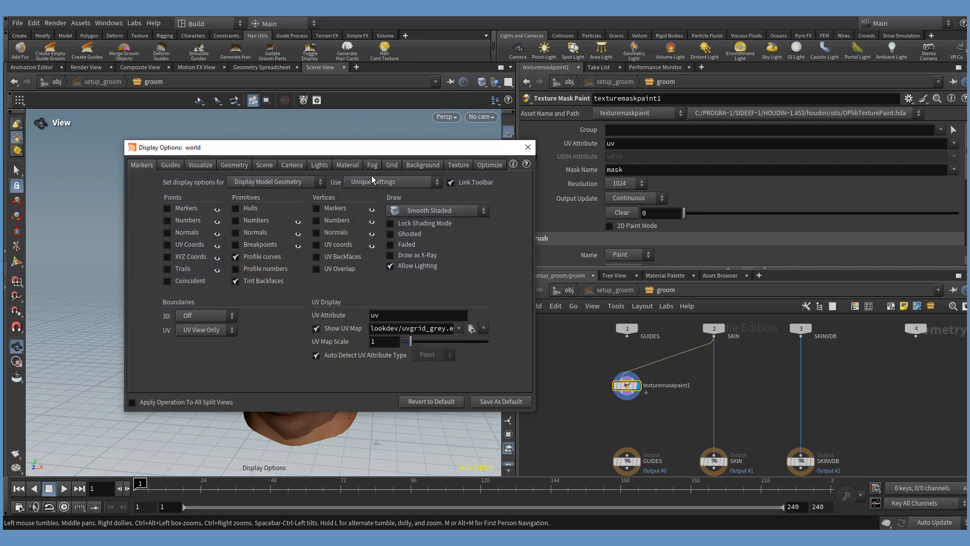
left_click(320, 166)
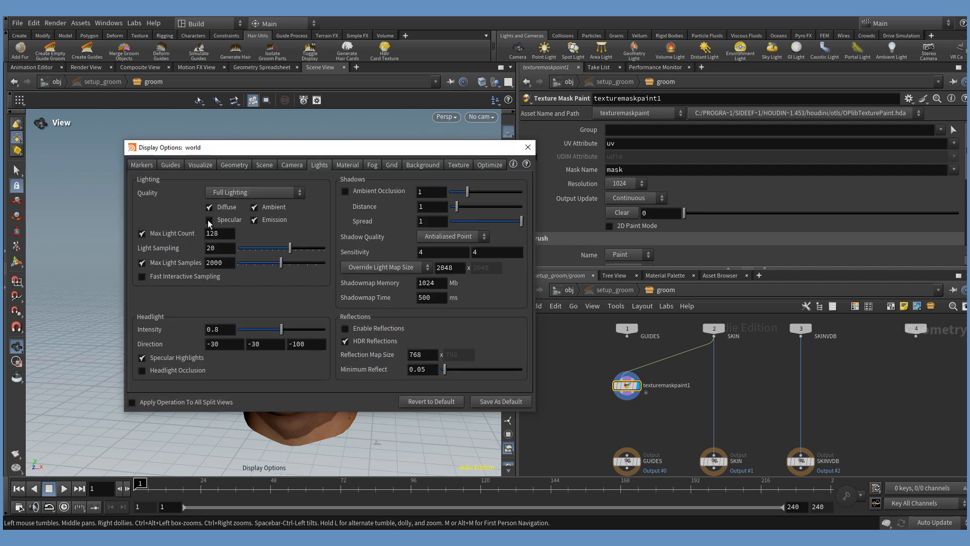
left_click(528, 147)
- Paint a mask patch over the front hairline of the scalp using a brush radius of 0.012
left_click(17, 262)
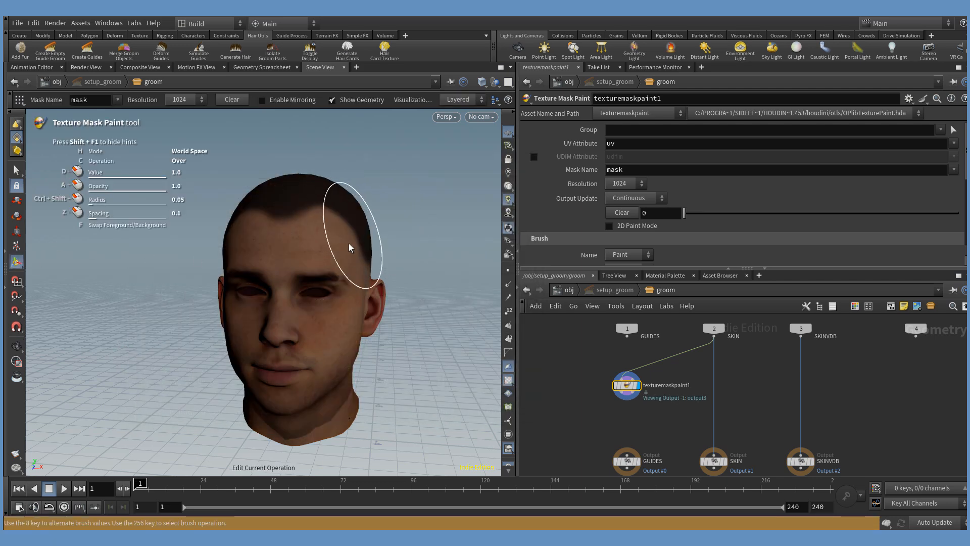
left_click_drag(335, 199, 253, 210, "alt")
right_click_drag(253, 210, 356, 238, "alt")
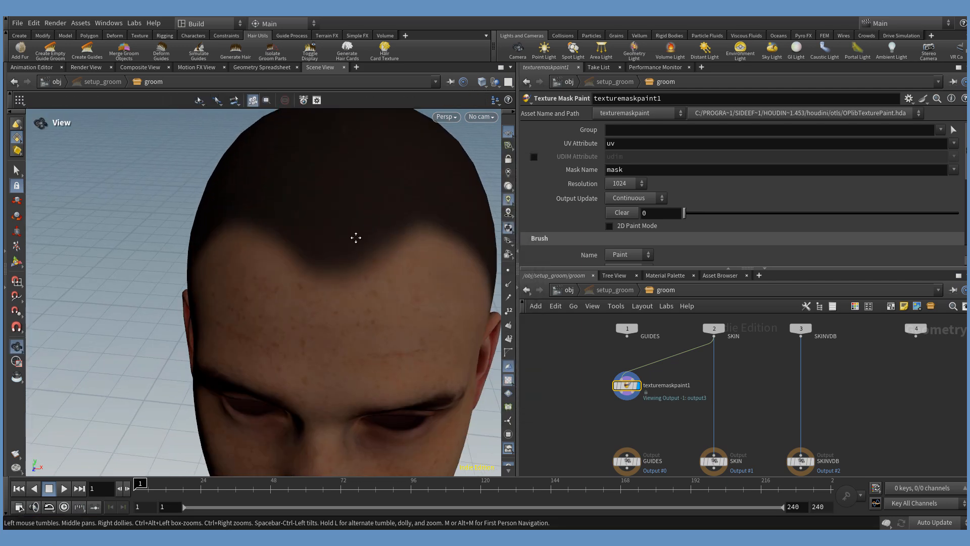
middle_click_drag(356, 238, 354, 253, "alt")
mouse_move(314, 256)
left_mouse_down()
mouse_move(308, 247)
mouse_move(342, 232)
mouse_move(291, 257)
mouse_move(316, 239)
mouse_move(289, 223)
mouse_move(377, 215)
mouse_move(309, 262)
mouse_move(286, 256)
mouse_move(275, 223)
left_mouse_up()
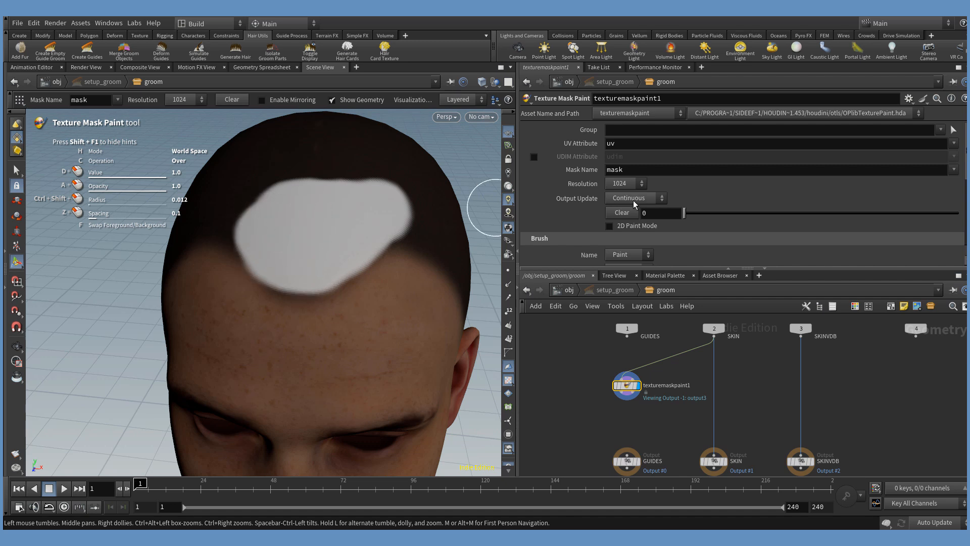
- Set the texture mask resolution to 2048 and reset the viewport
left_click(623, 183)
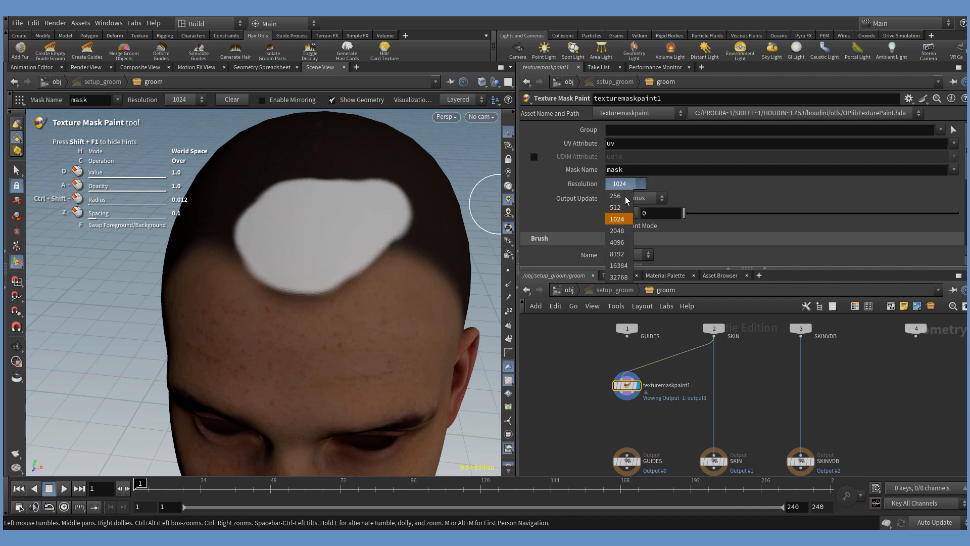
left_click(619, 230)
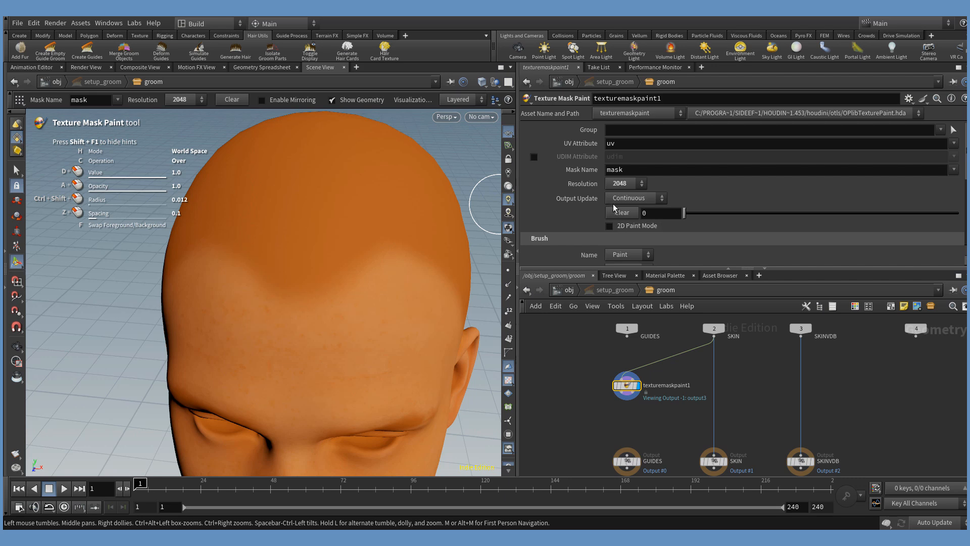
left_click(134, 23)
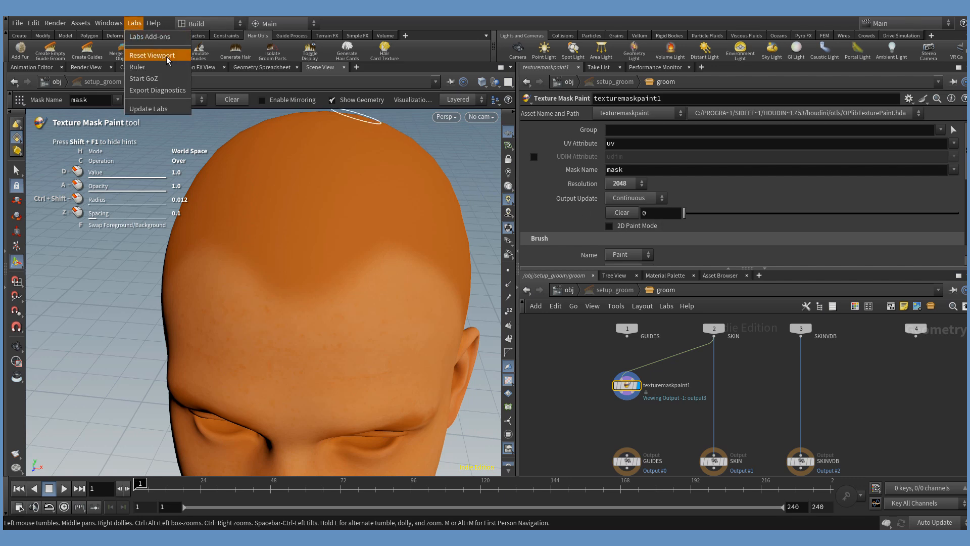
left_click(147, 59)
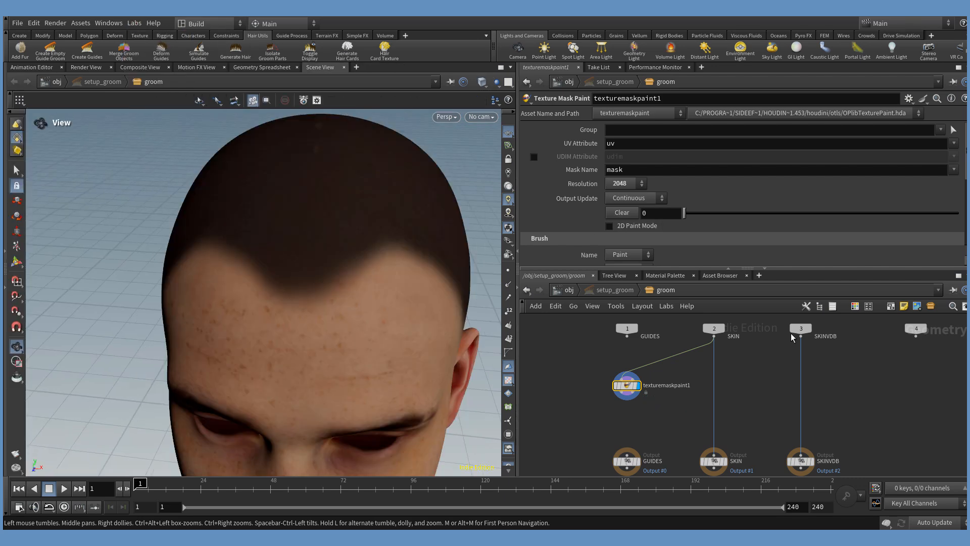
- Clear the existing texture mask and repaint it over the front and top of the scalp with a brush radius of 0.012
left_click(497, 82)
left_click(519, 108)
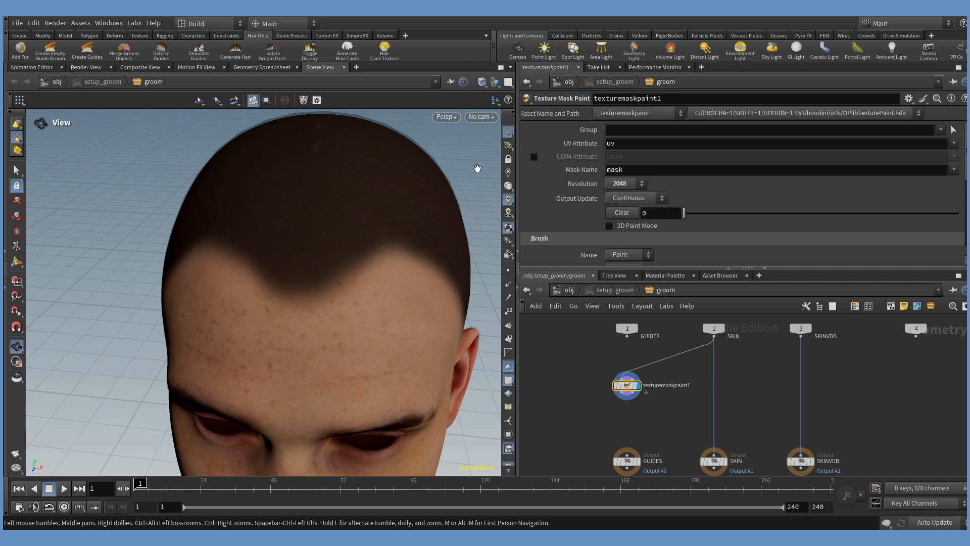
left_click(17, 262)
left_click(620, 213)
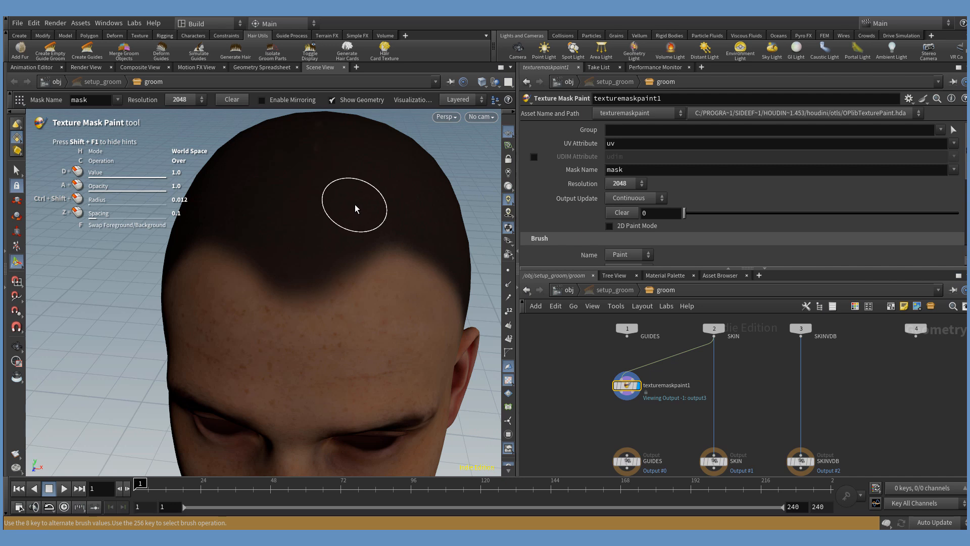
mouse_move(308, 251)
left_mouse_down()
mouse_move(305, 225)
mouse_move(308, 259)
mouse_move(320, 255)
mouse_move(278, 235)
mouse_move(309, 208)
mouse_move(332, 211)
mouse_move(281, 186)
left_mouse_up()
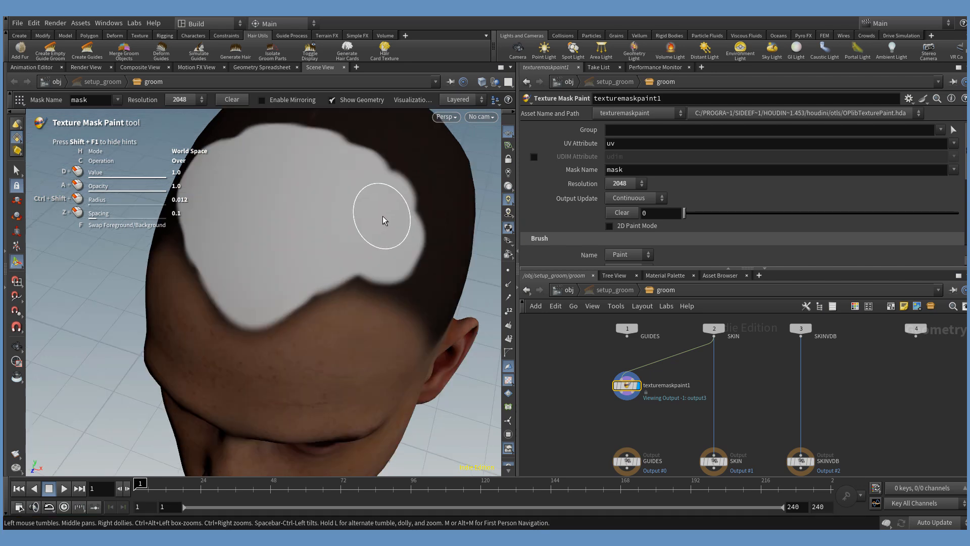
middle_click_drag(384, 169, 369, 197, "alt")
left_click_drag(370, 197, 329, 206, "alt")
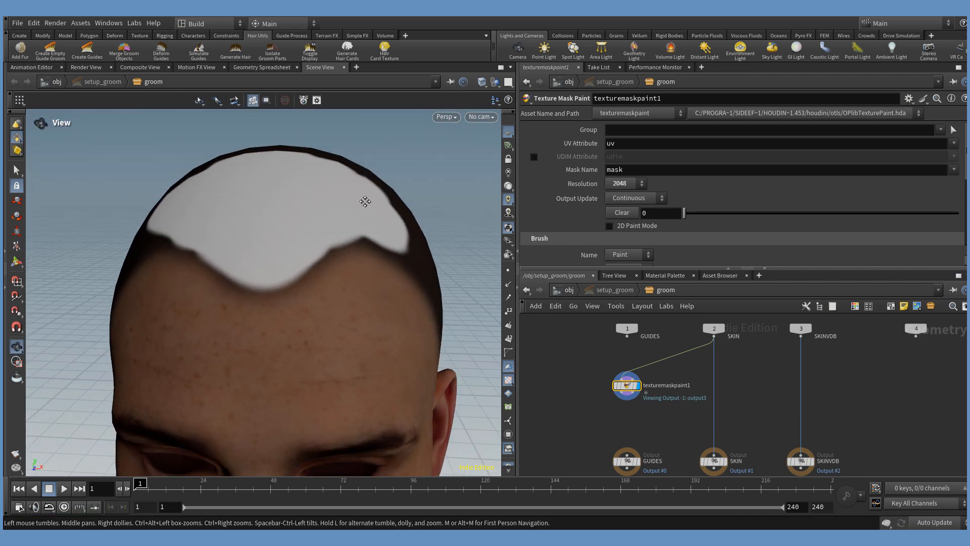
right_click_drag(366, 202, 312, 210, "alt")
key("Escape")
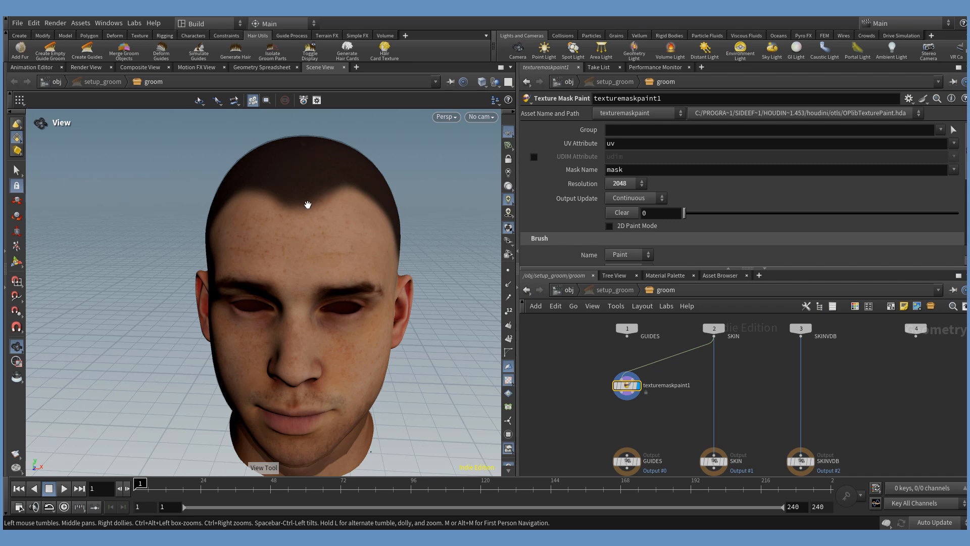
left_click_drag(318, 196, 377, 208)
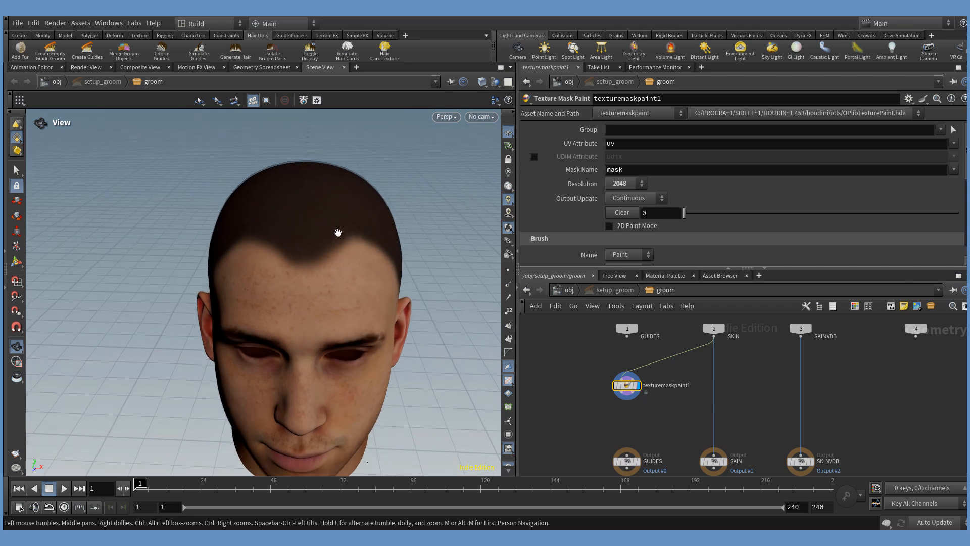
- Add a Scatter in Texture Mask node below texturemaskpaint1, wire both mask paint outputs into it and display it
middle_click_drag(655, 421, 643, 394)
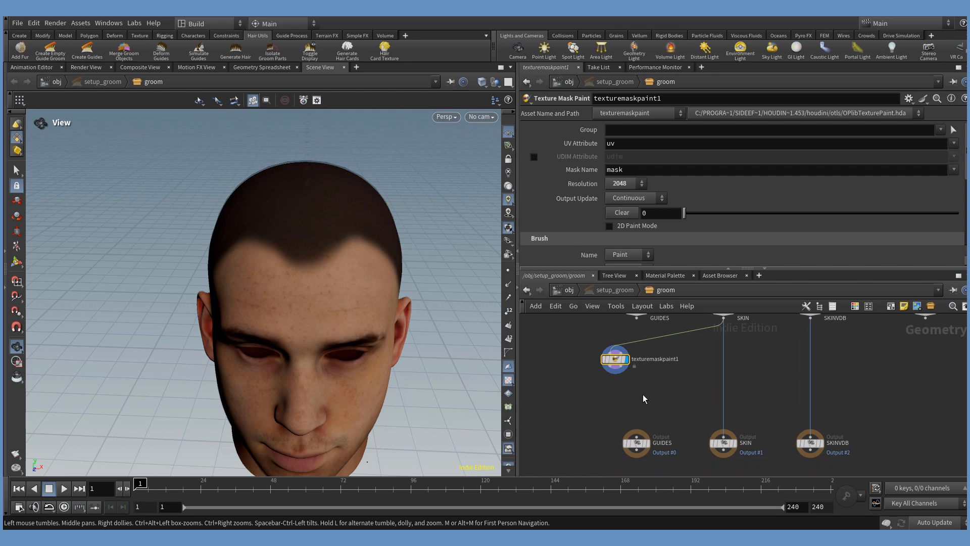
key("Tab")
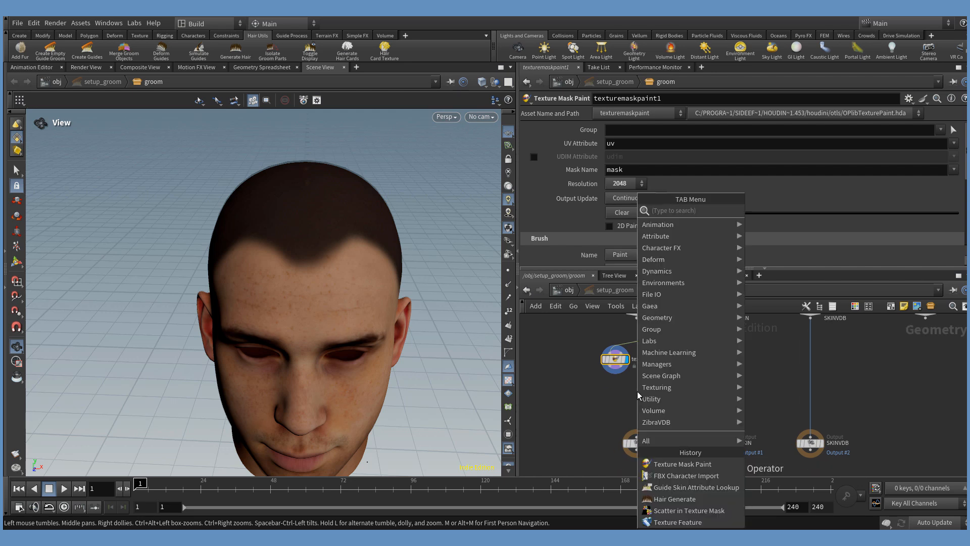
type("scatte")
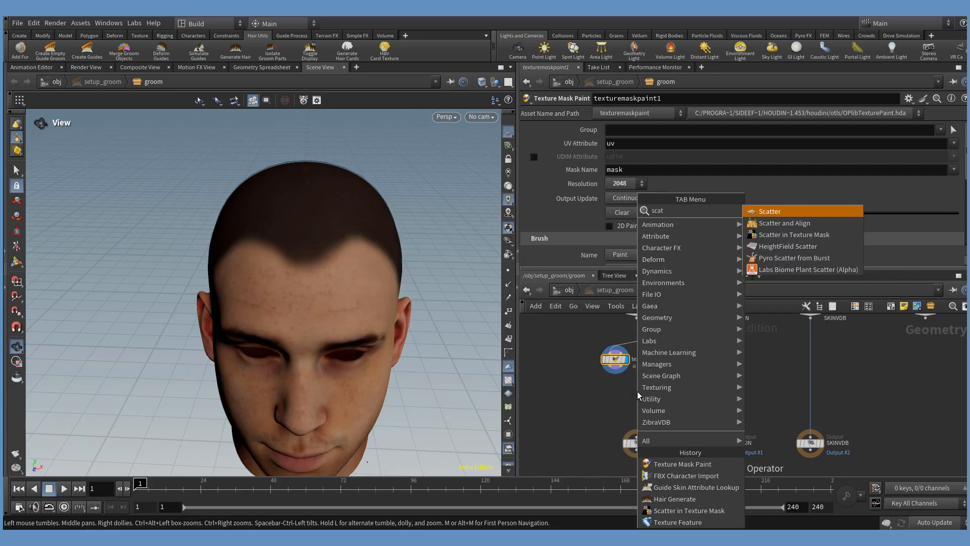
left_click(794, 235)
left_click(616, 412)
scroll(615, 394, "up", 3)
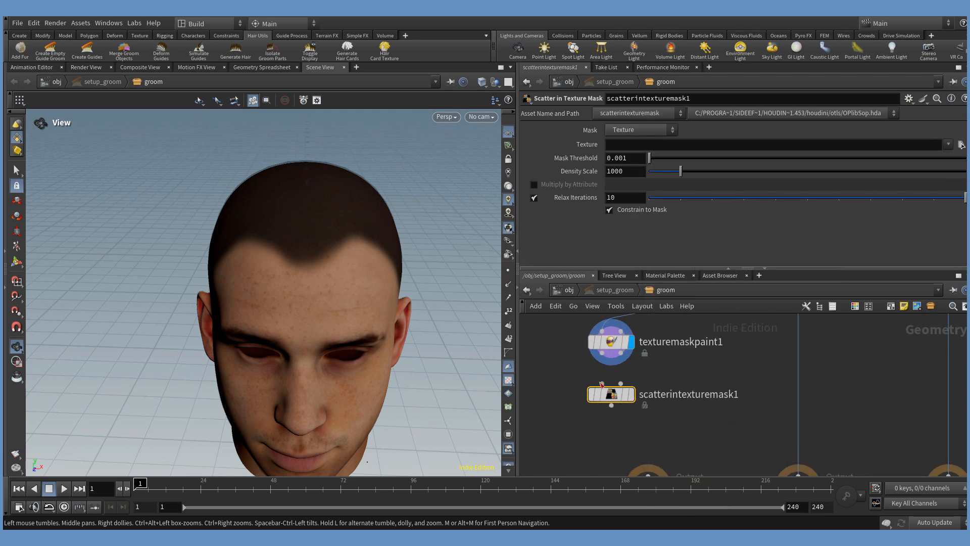
left_click(601, 359)
left_click(621, 383)
left_click(632, 395)
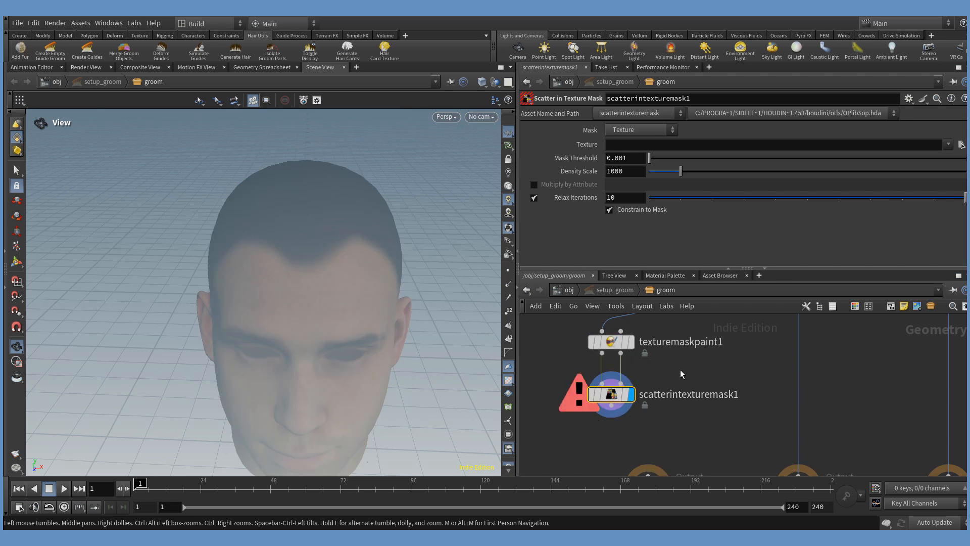
- Set the scatter node's mask source to Texture Primitive
left_click(627, 130)
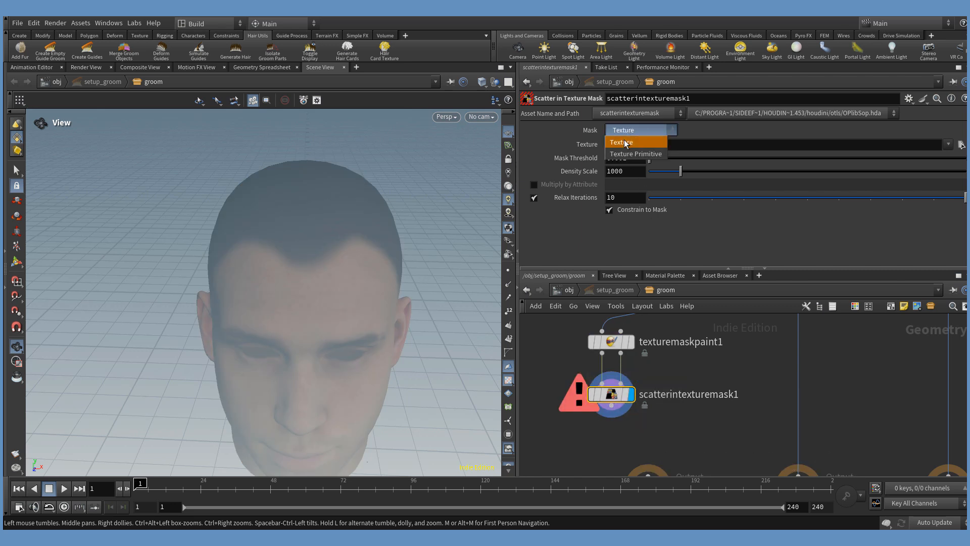
left_click(623, 152)
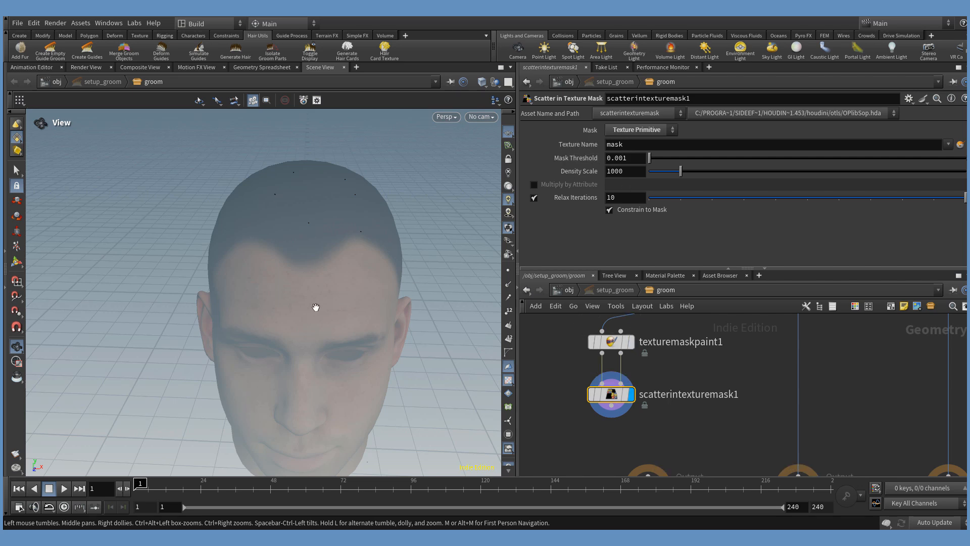
right_click_drag(358, 213, 335, 215)
left_click_drag(336, 215, 346, 278)
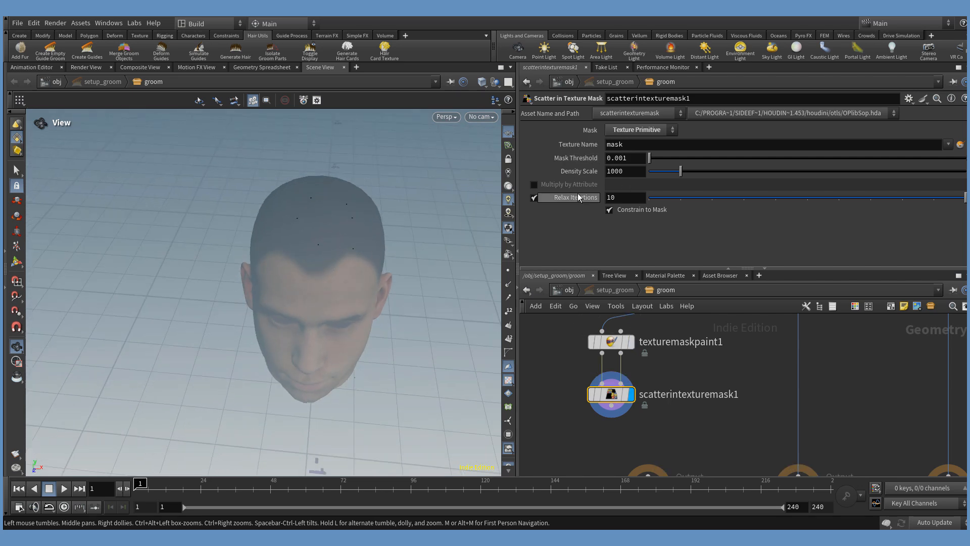
- Set the scatter node's Density Scale to 80000
left_click(610, 172)
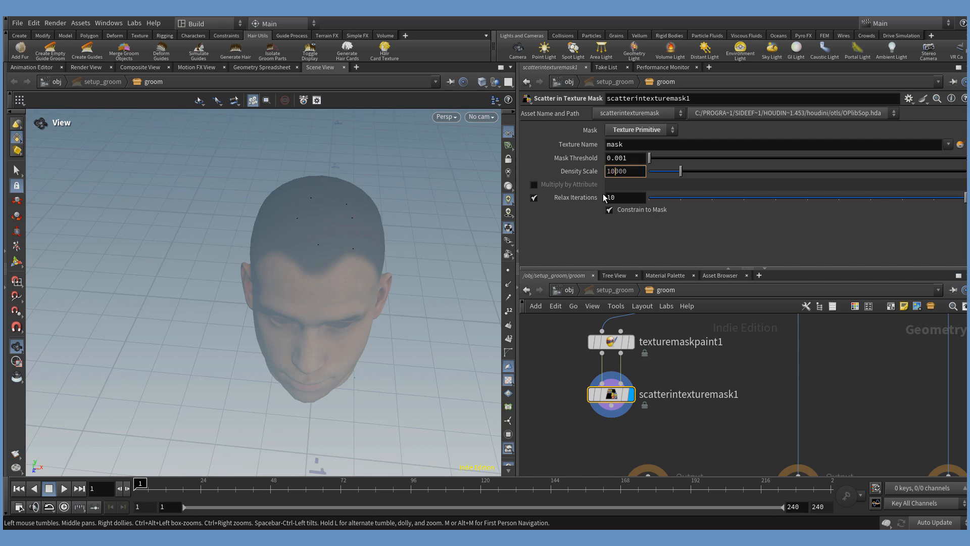
type("0")
key("Return")
left_click(609, 172)
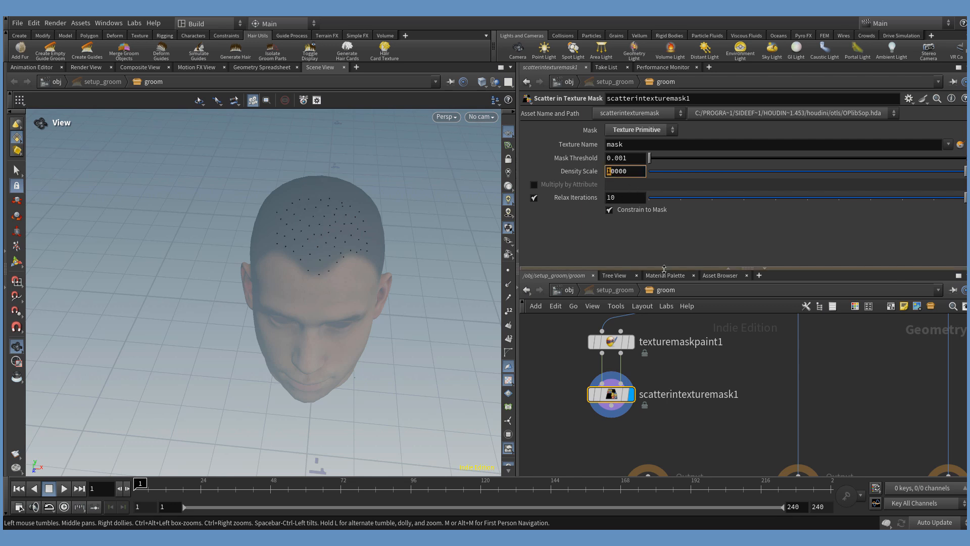
key("Return")
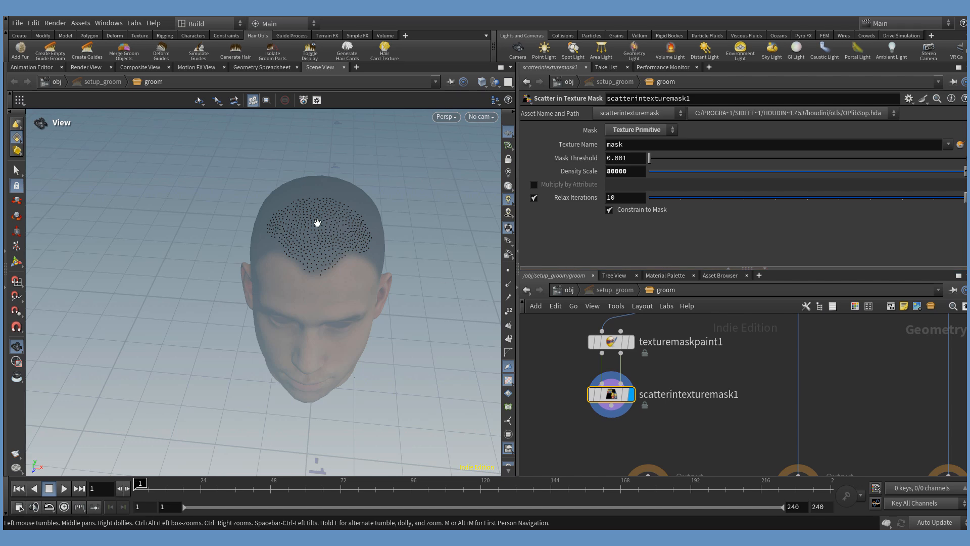
- Compare the scattered points with the painted mask by displaying texturemaskpaint1 in paint mode and then scatterintexturemask1
scroll(321, 217, "up", 3)
left_click(625, 356)
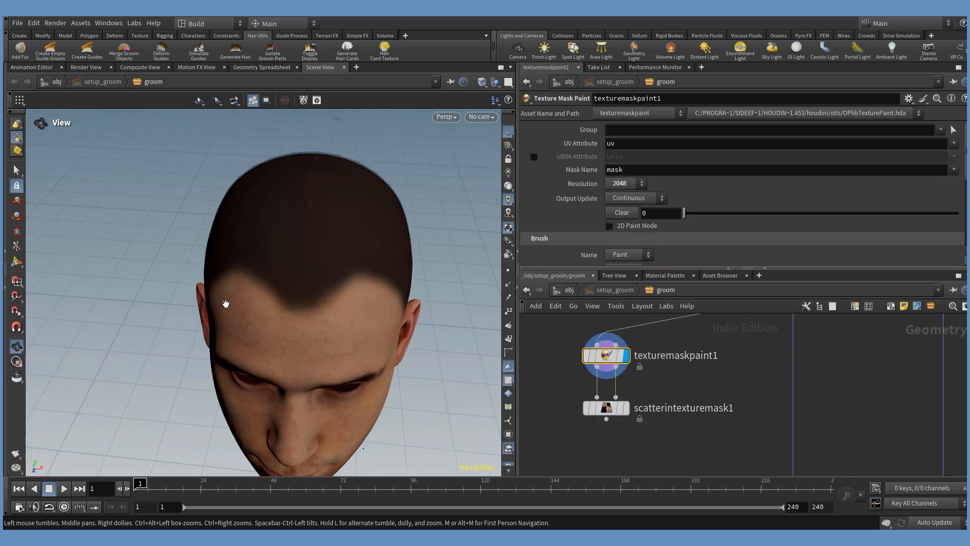
left_click(17, 261)
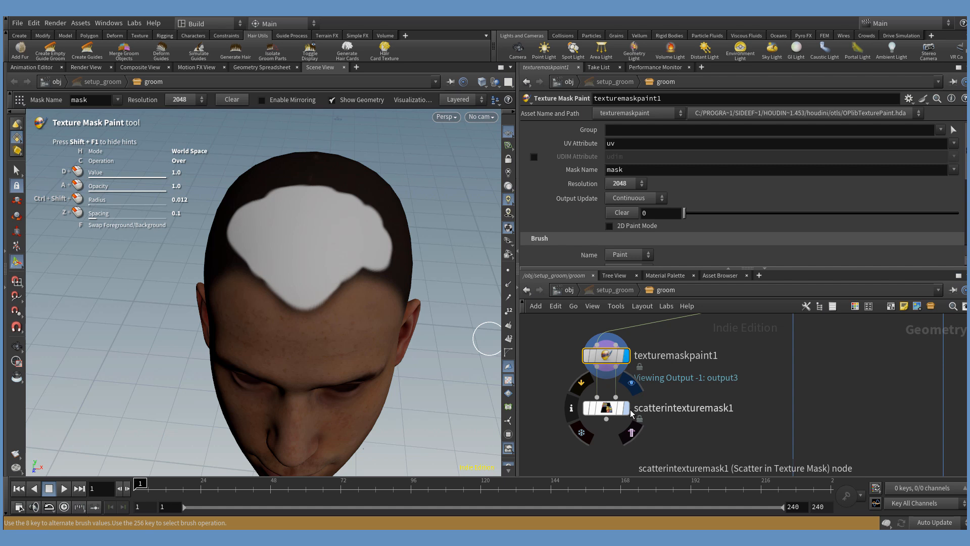
left_click(630, 412)
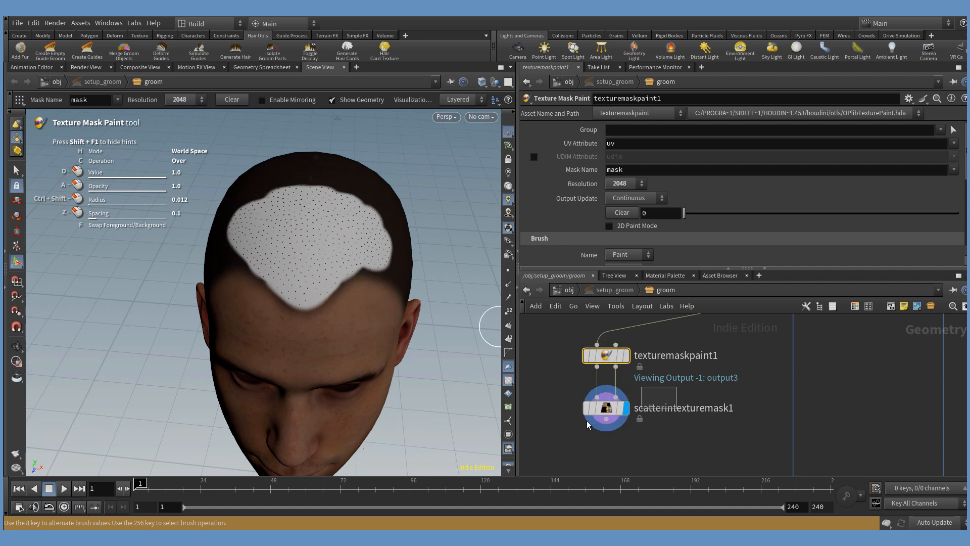
left_click(614, 407)
- Rearrange the GUIDES, SKIN and SKINVDB output nodes to make room below the scatter node
scroll(712, 418, "down", 5)
middle_click_drag(706, 409, 697, 364)
scroll(680, 412, "up", 4)
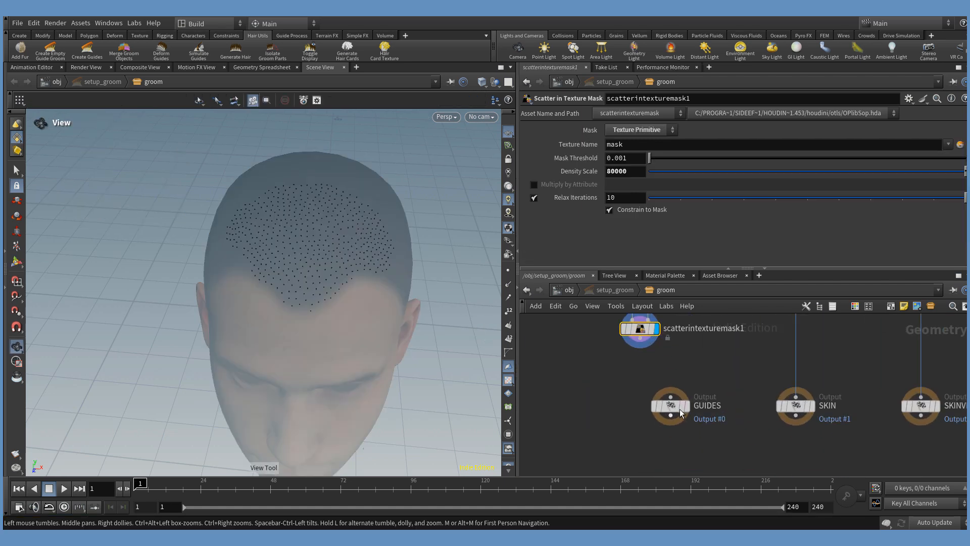
left_click_drag(673, 408, 647, 430)
scroll(690, 419, "down", 4)
left_click_drag(820, 433, 755, 427)
- Add a Hair Generate node between scatterintexturemask1 and the GUIDES output
left_click(678, 401)
key("Tab")
type("hairge")
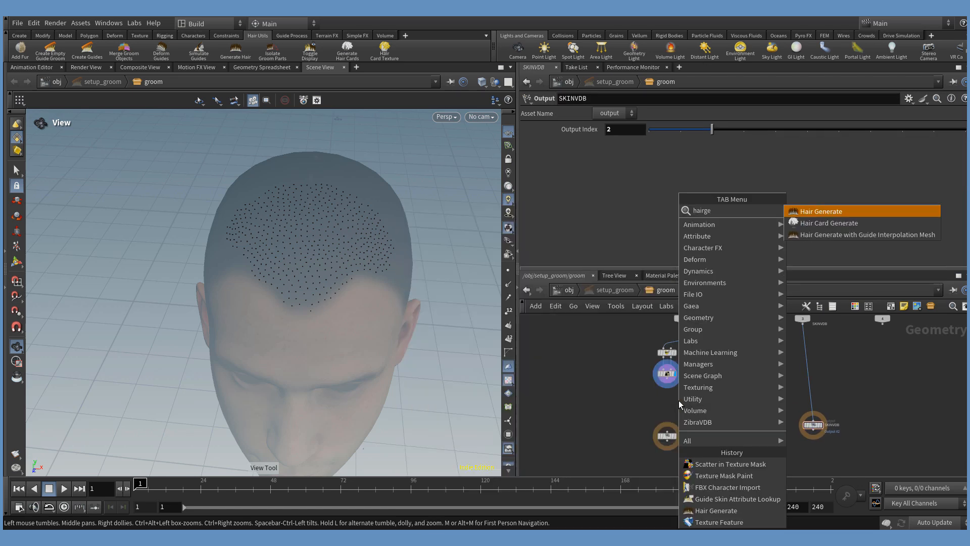
key("Return")
left_click(679, 400)
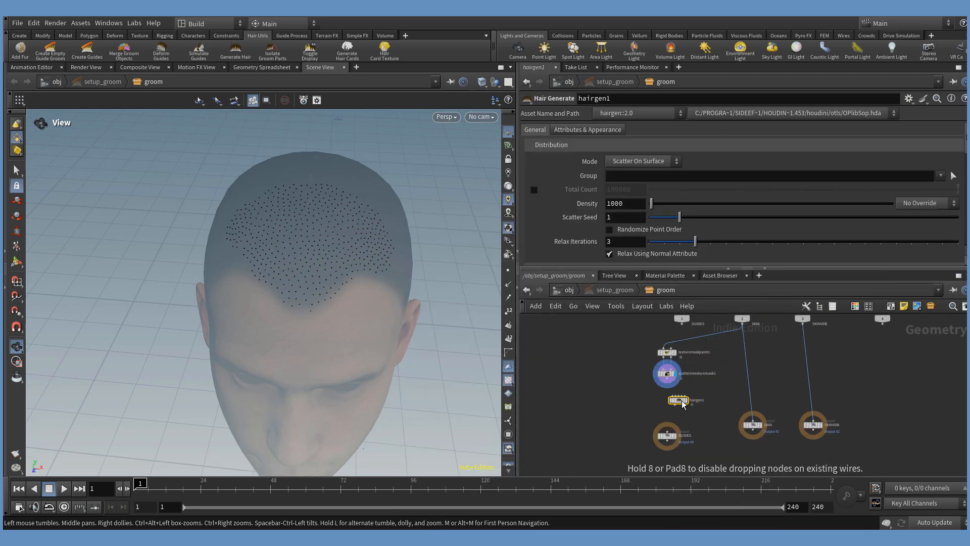
scroll(680, 401, "up", 2)
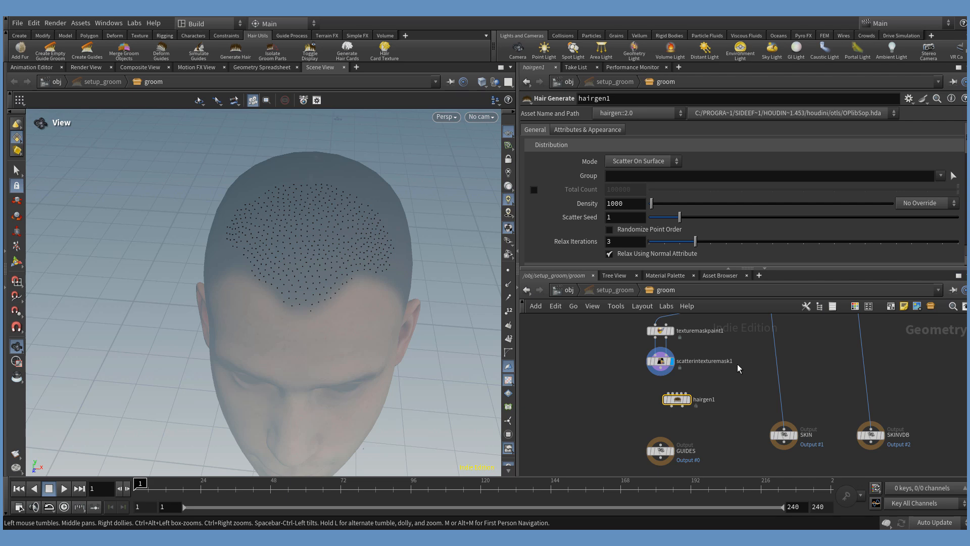
- Unlock the setup_groom asset's contents for editing at the object level and enter its internal network
left_click(569, 290)
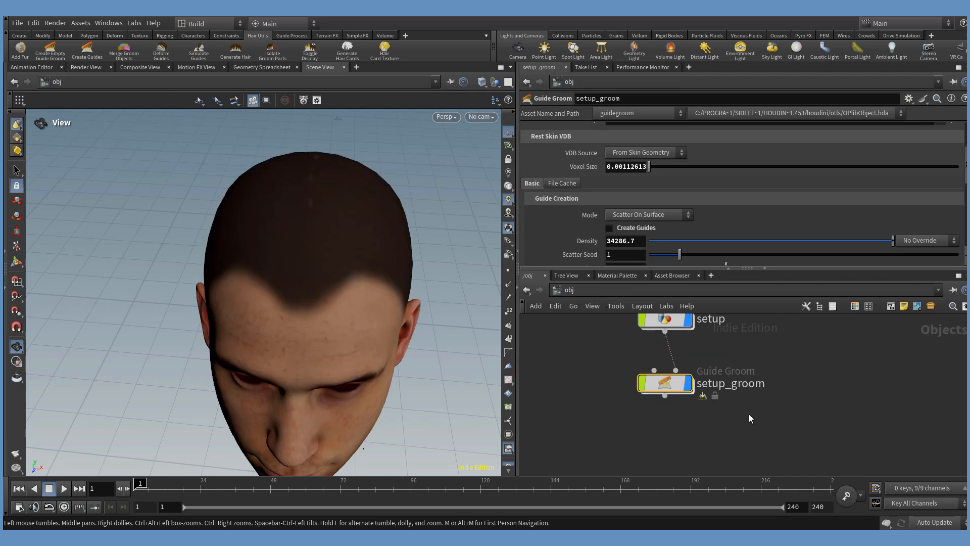
double_click(678, 389)
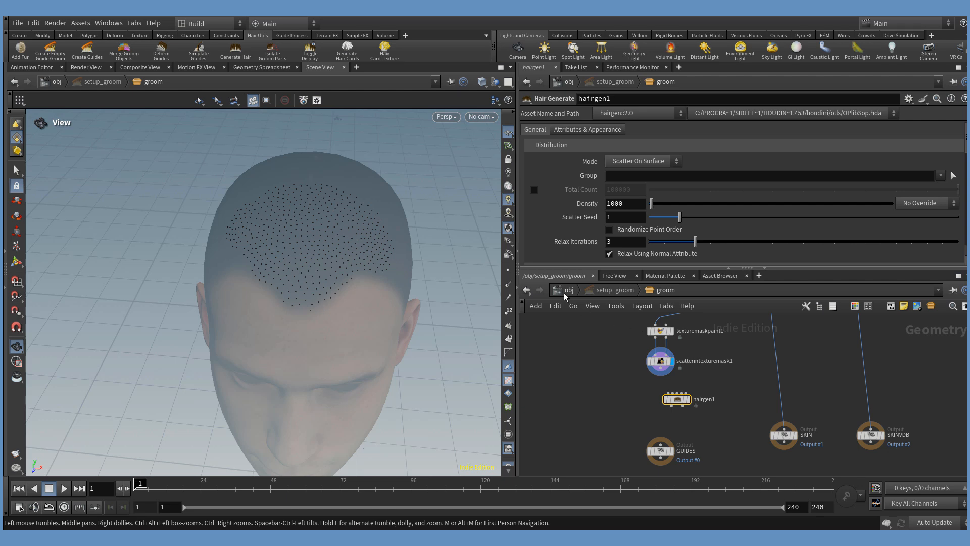
left_click(565, 292)
right_click(685, 393)
left_click(826, 460)
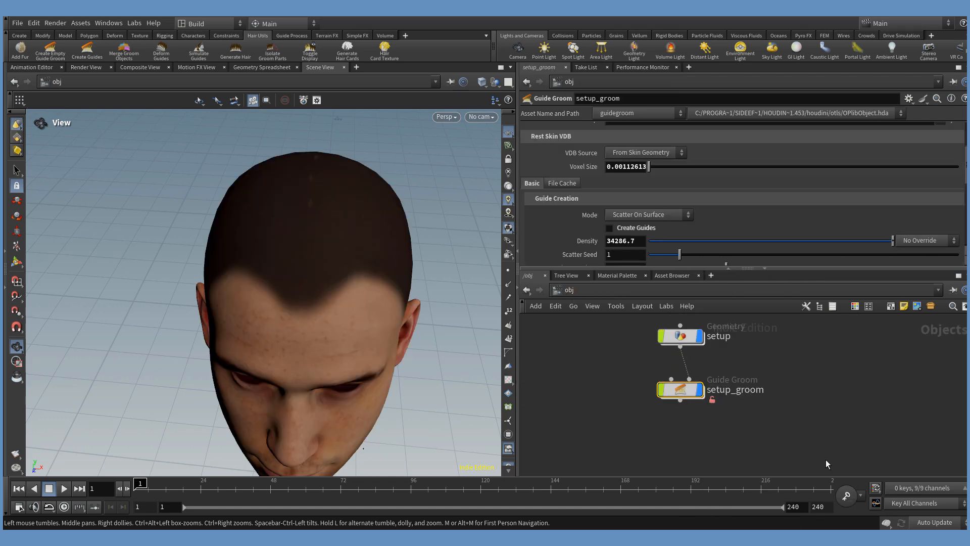
double_click(684, 390)
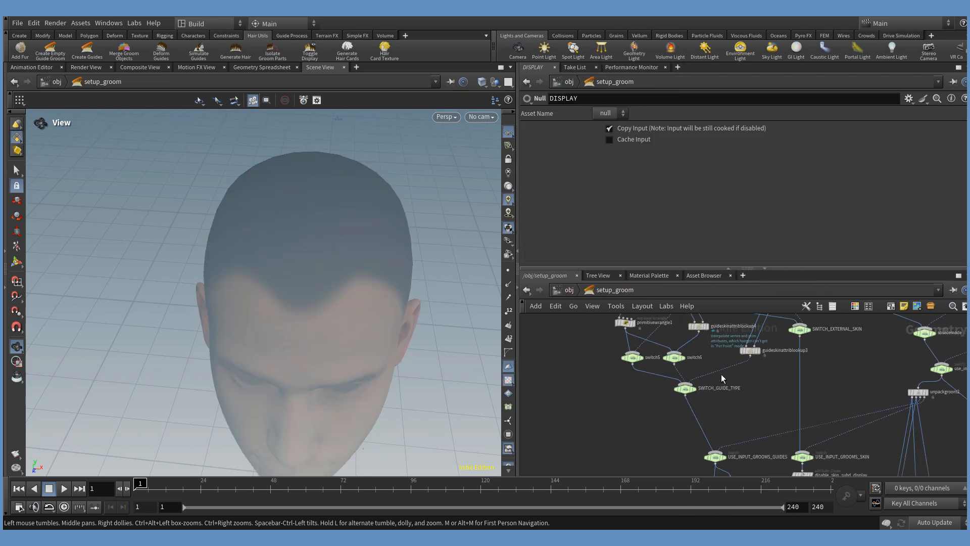
- Examine how the asset's internal hairgen1 node is configured and wired into guideskinattriblookup4
scroll(714, 374, "up", 3)
left_click(690, 360)
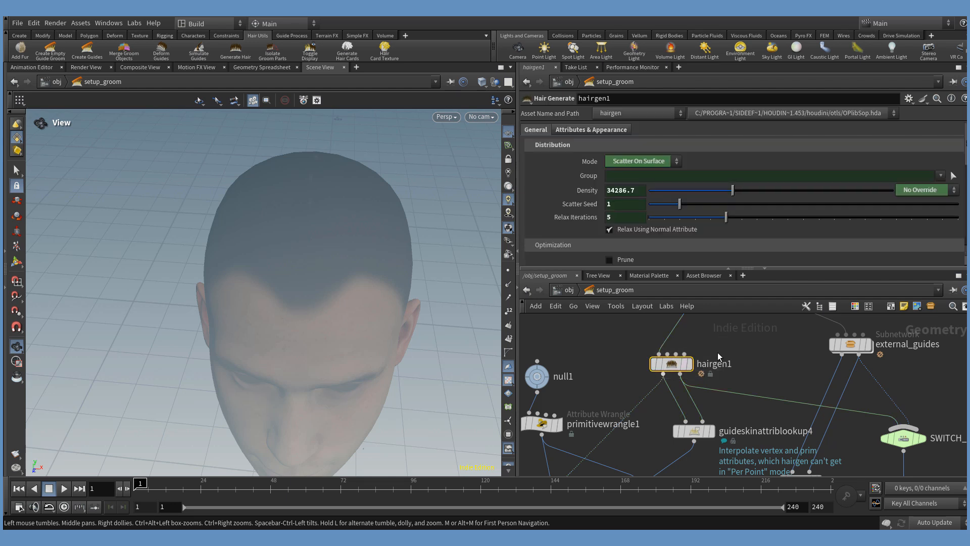
left_click_drag(754, 347, 636, 379)
middle_click_drag(725, 462, 733, 407)
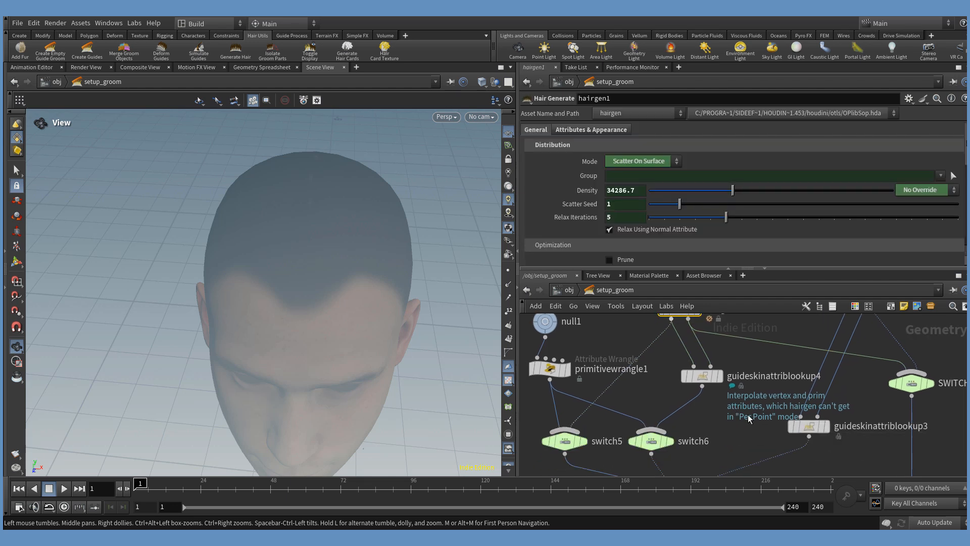
left_click_drag(684, 362, 732, 395)
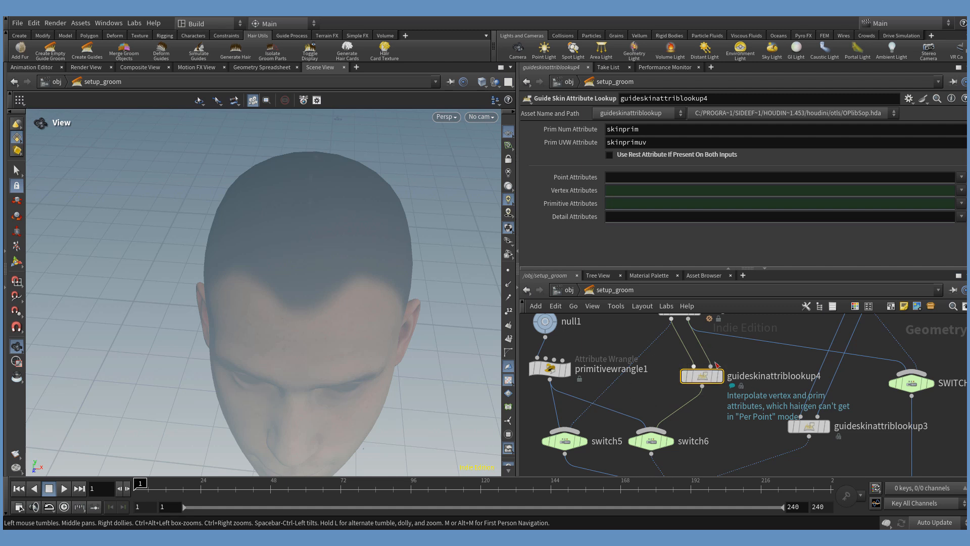
- Return to the object level, match setup_groom to its current definition and re-enter its editable groom network
left_click(526, 290)
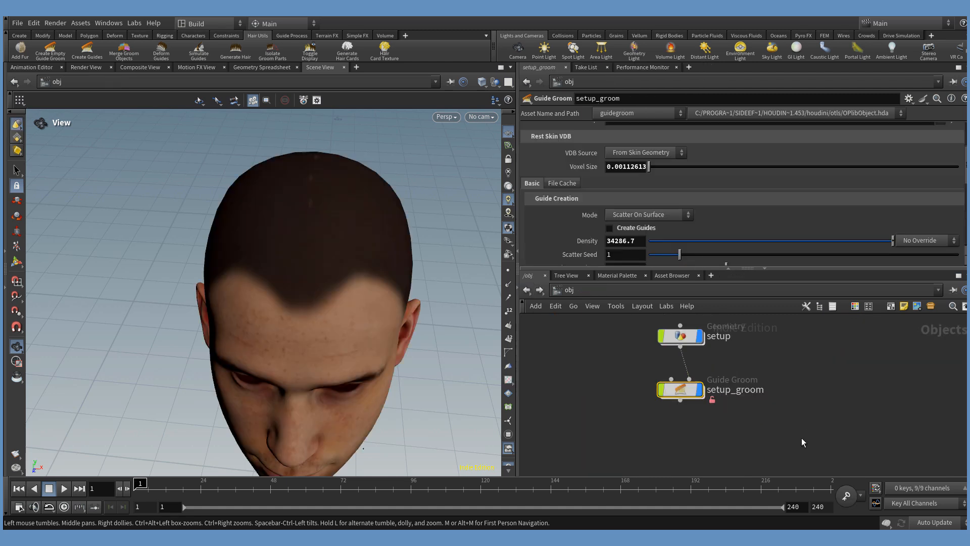
right_click(672, 391)
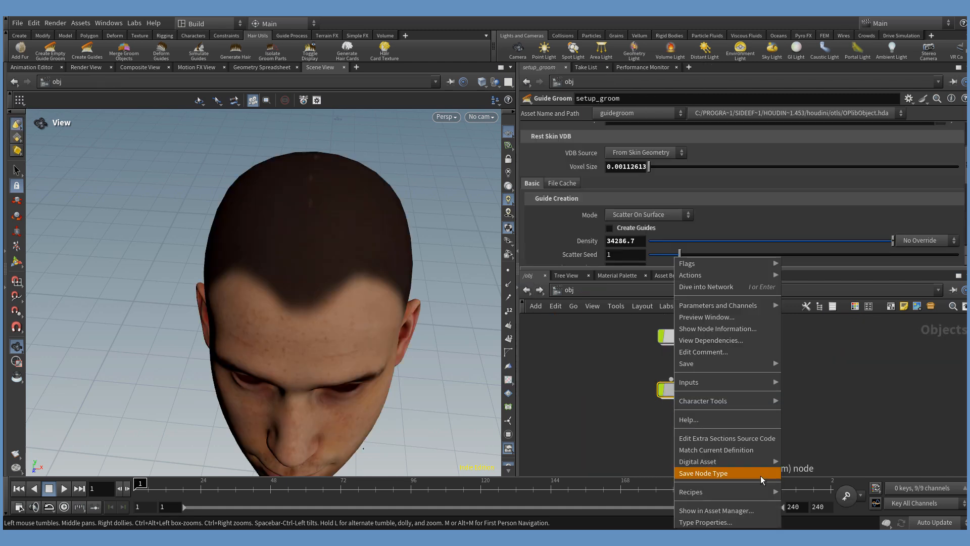
left_click(750, 448)
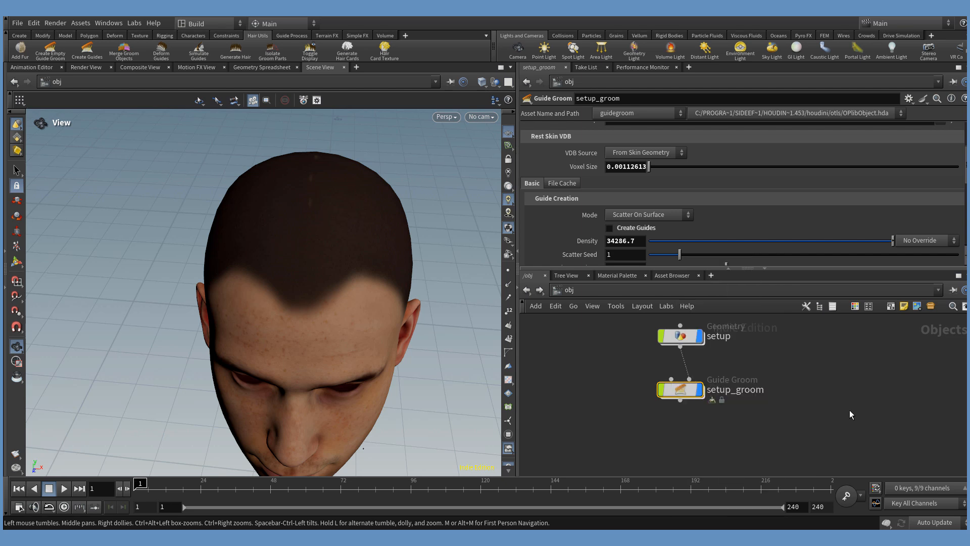
double_click(680, 392)
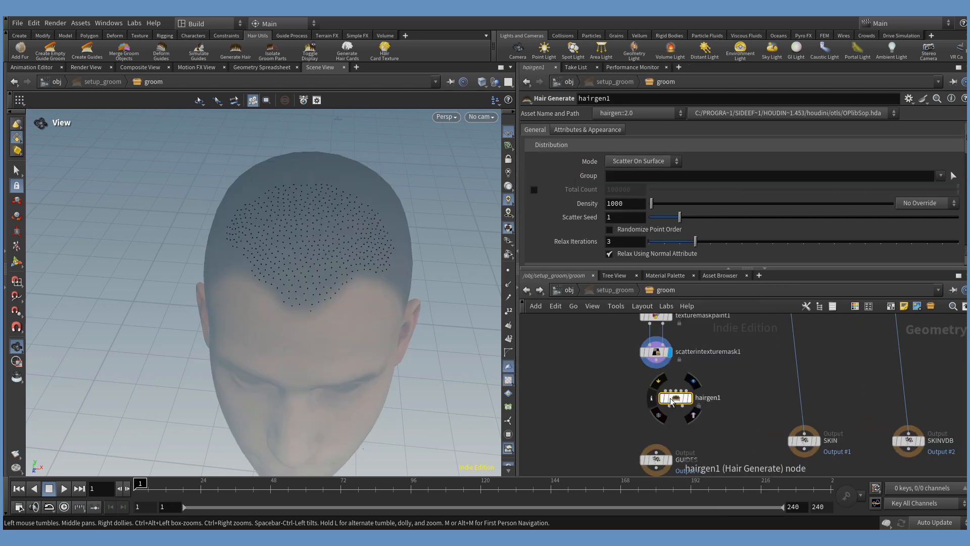
- Wire scatterintexturemask1 into the first input of hairgen1, display hairgen1 and place it beneath the scatter node
left_click_drag(673, 400, 697, 406)
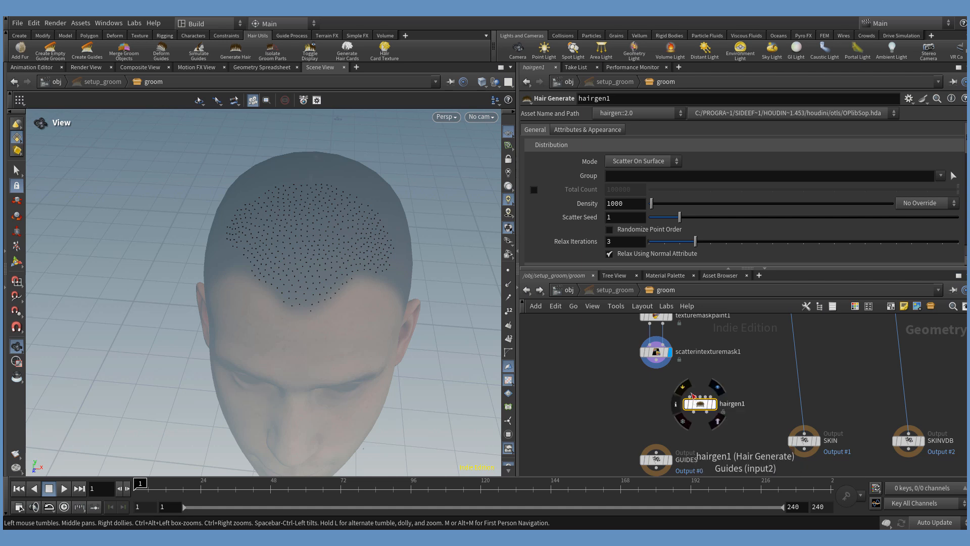
left_click_drag(690, 397, 657, 360)
scroll(705, 394, "up", 3)
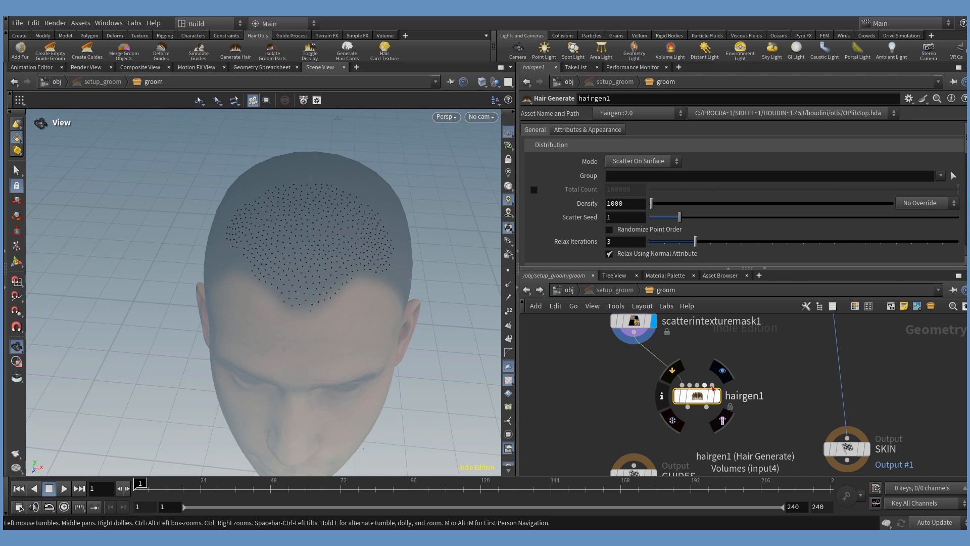
left_click(722, 371)
scroll(747, 402, "down", 4)
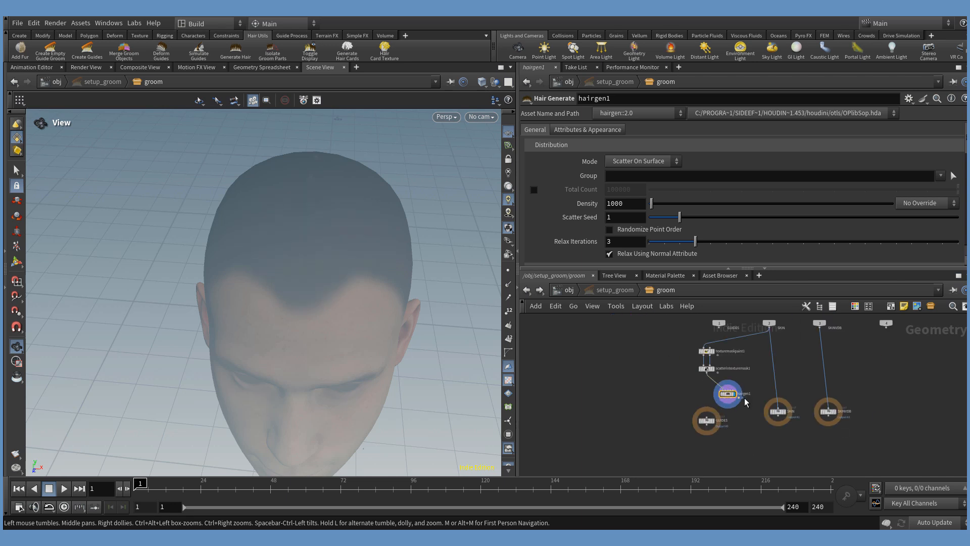
left_click_drag(739, 400, 726, 400)
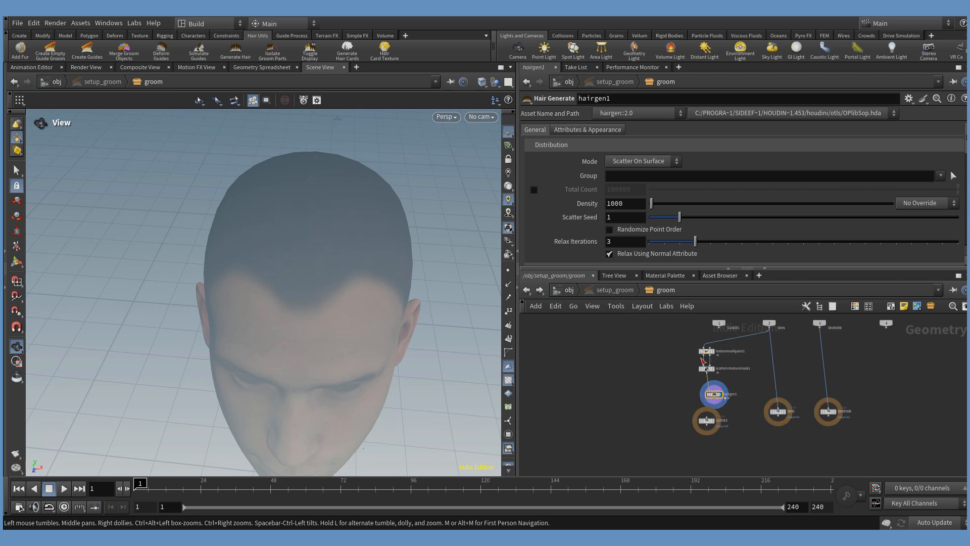
- Set hairgen1's distribution mode to Per Point, inspect the hair roots along the hairline and align the node in the network
left_click(648, 160)
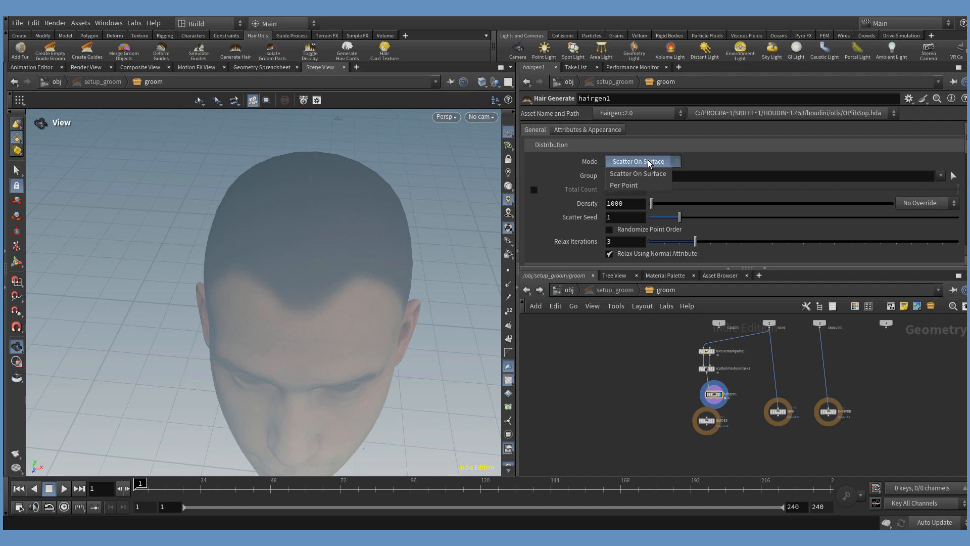
left_click(645, 184)
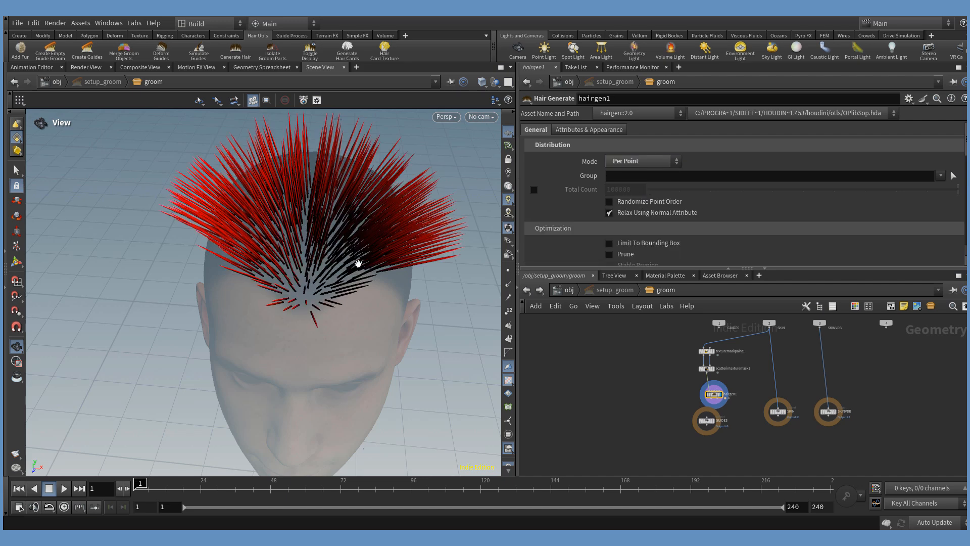
left_click_drag(357, 265, 363, 208)
scroll(305, 260, "up", 6)
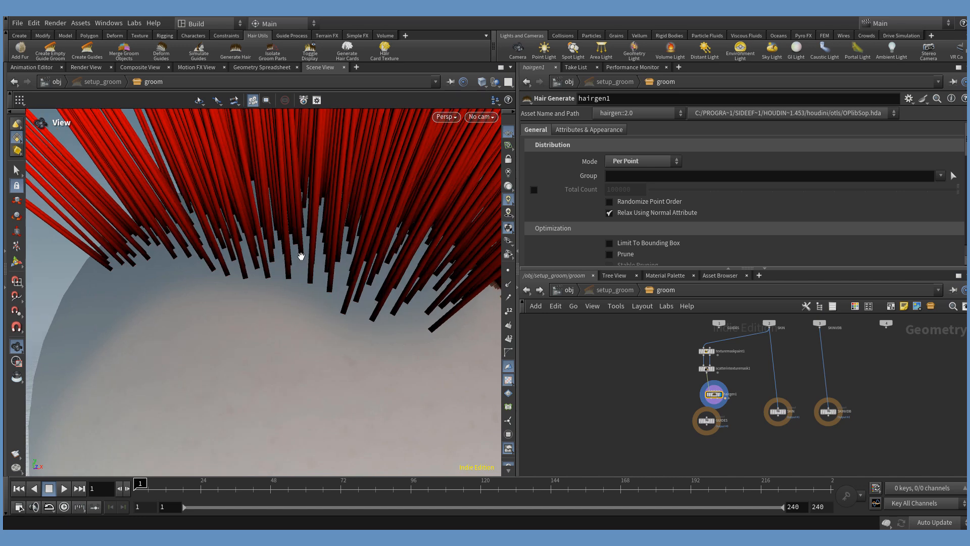
left_click_drag(385, 290, 342, 316)
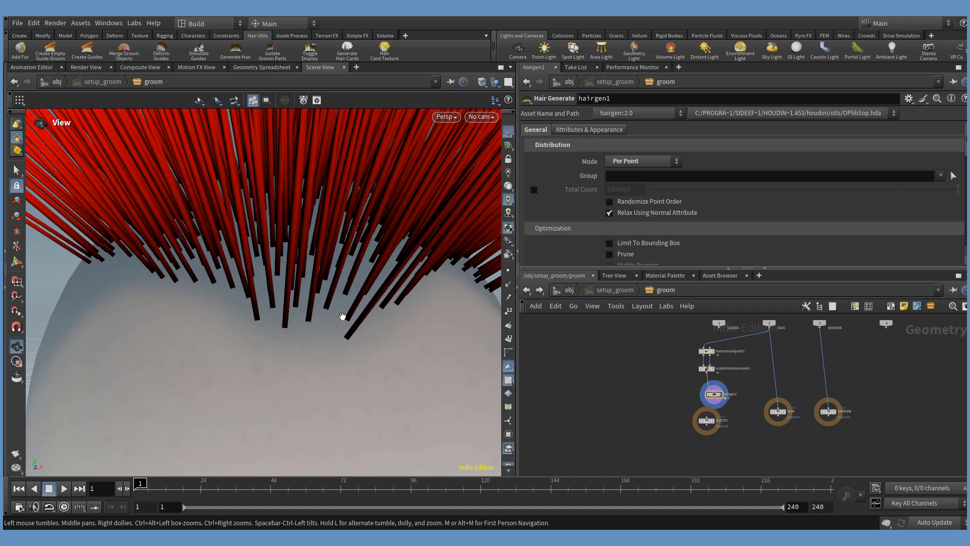
left_click_drag(724, 399, 716, 393)
- Raise the Density Scale of scatterintexturemask1 to 444168.3 for denser hair
left_click(707, 369)
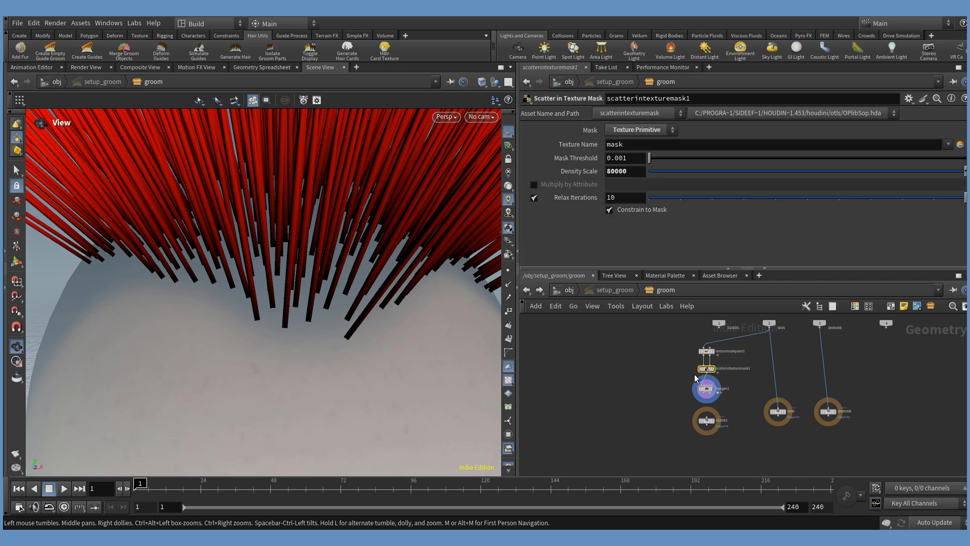
scroll(709, 368, "up", 5)
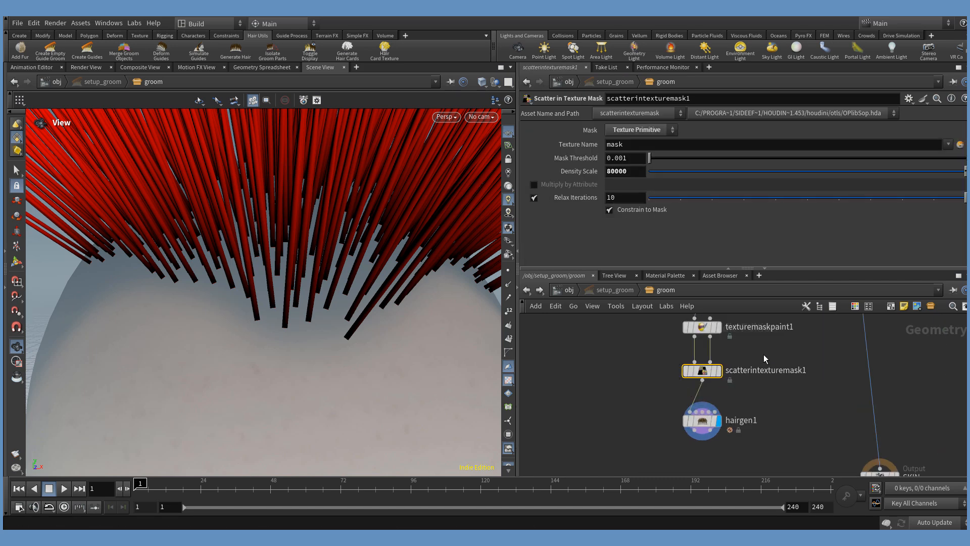
left_click_drag(944, 177, 967, 181)
middle_click_drag(622, 172, 636, 149)
middle_click_drag(636, 150, 653, 130)
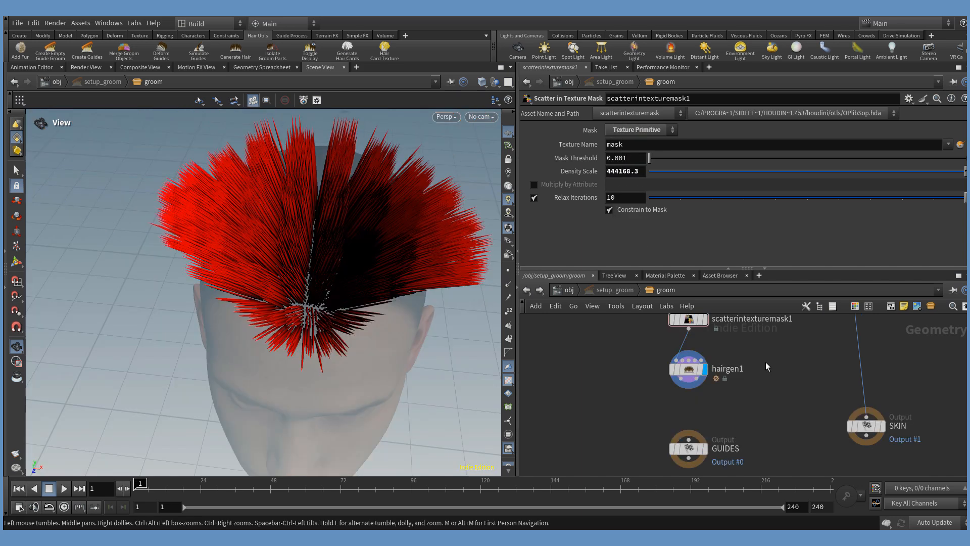
- Move the GUIDES output farther below hairgen1 to make room for another node
scroll(763, 363, "down", 4)
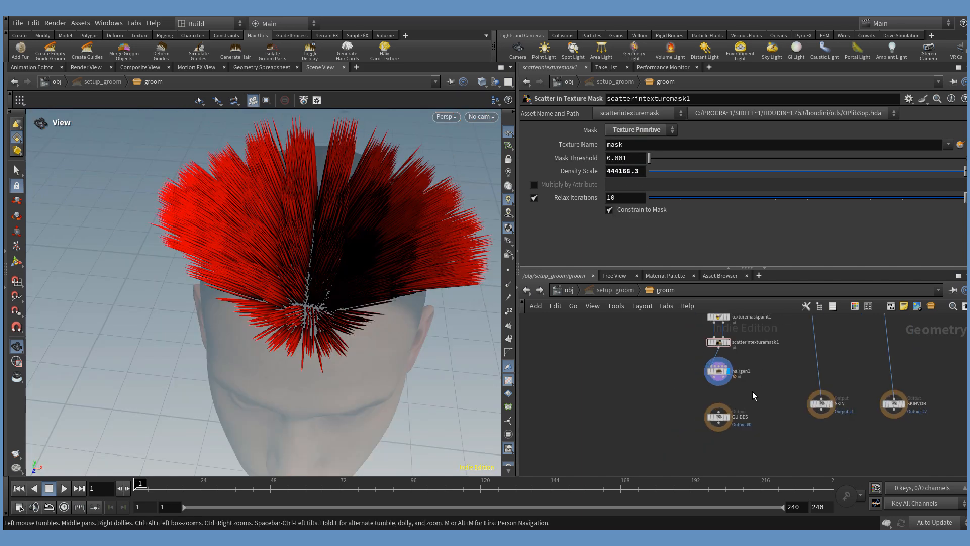
scroll(753, 392, "up", 4)
middle_click_drag(760, 381, 705, 396)
scroll(734, 359, "down", 4)
scroll(718, 372, "up", 4)
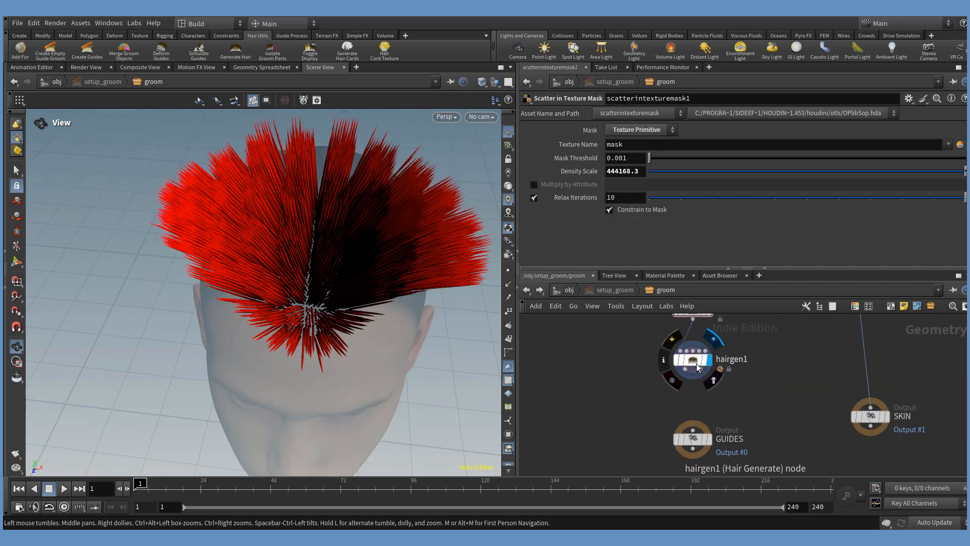
left_click_drag(696, 359, 697, 355)
middle_click_drag(733, 392, 716, 353)
left_click_drag(679, 399, 679, 427)
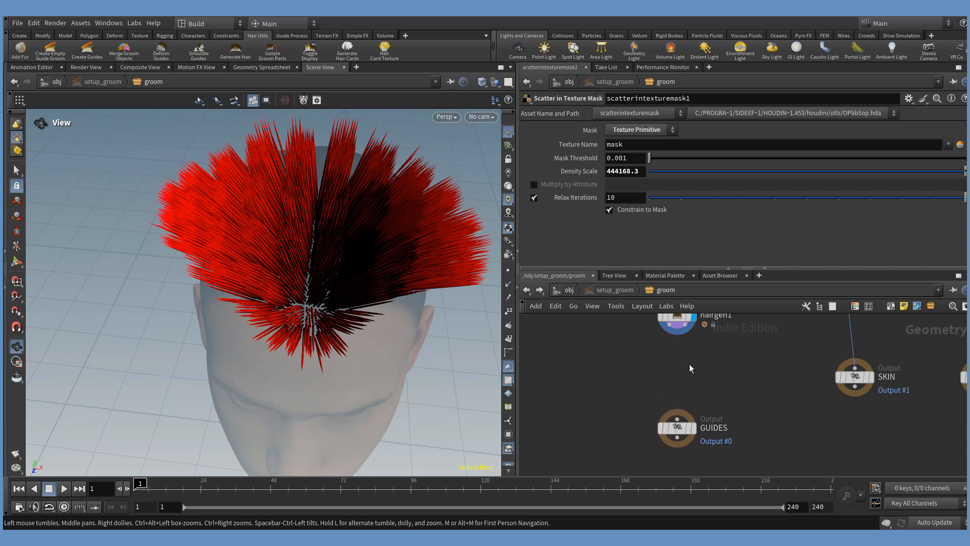
middle_click_drag(733, 387, 738, 396)
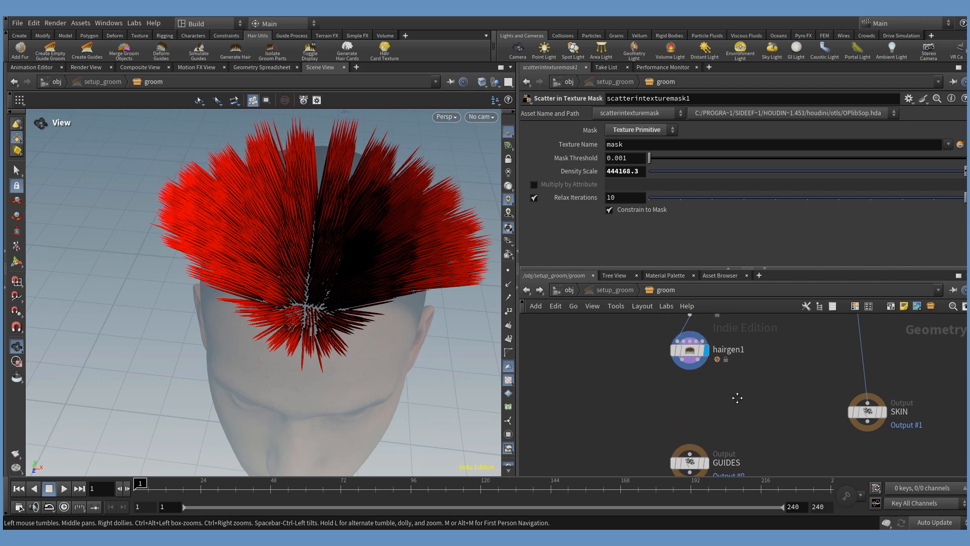
- Add a Guide Skin Attribute Lookup node between hairgen1 and the GUIDES output
key("Tab")
type("skin")
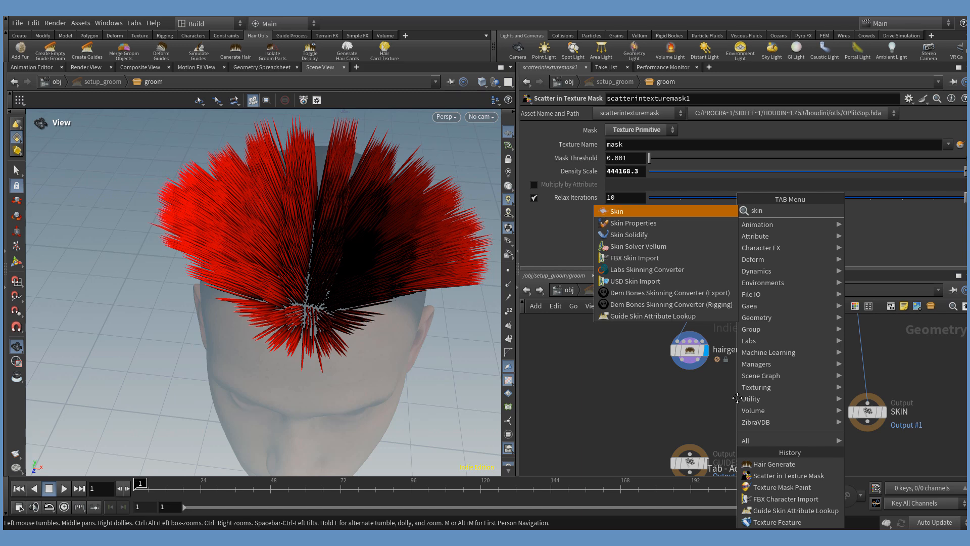
key("BackSpace")
key("BackSpace")
key("BackSpace")
key("BackSpace")
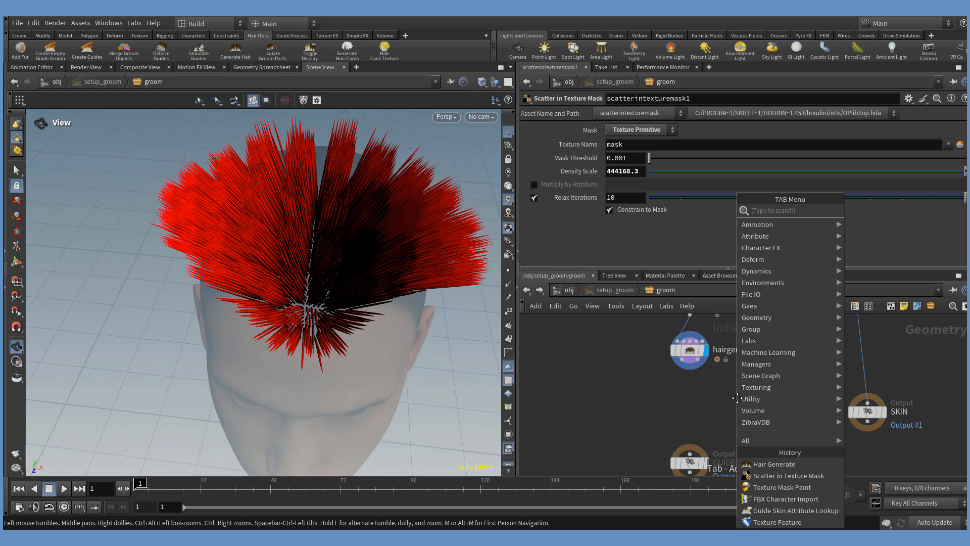
type("guidsk")
type("in")
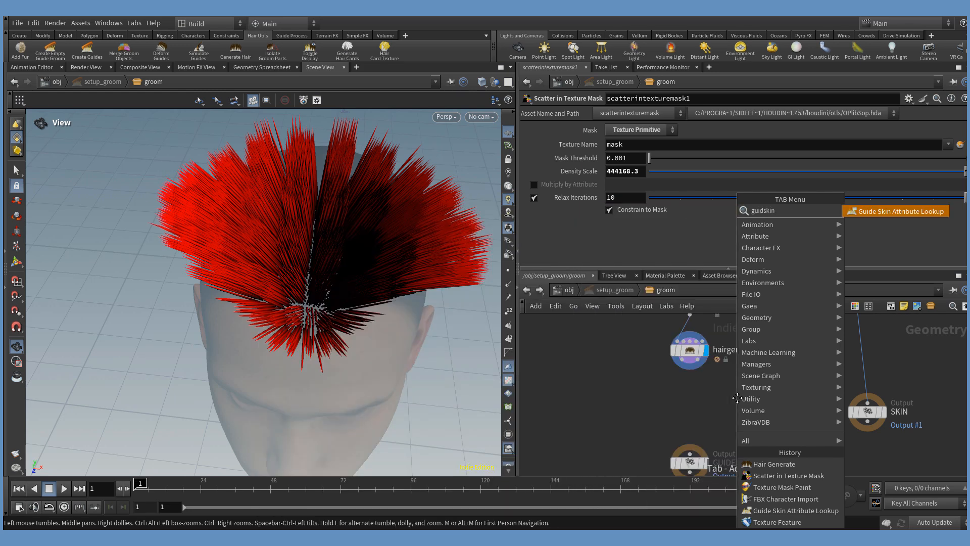
key("Return")
left_click(696, 408)
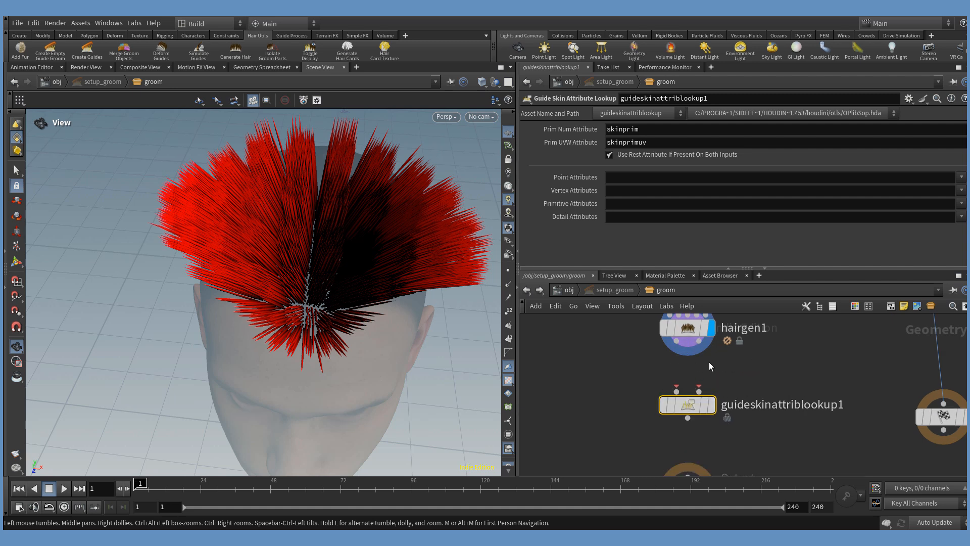
- Wire both hairgen1 outputs into guideskinattriblookup1, display that node and connect it to the GUIDES output
left_click_drag(677, 391, 676, 342)
left_click_drag(699, 392, 699, 342)
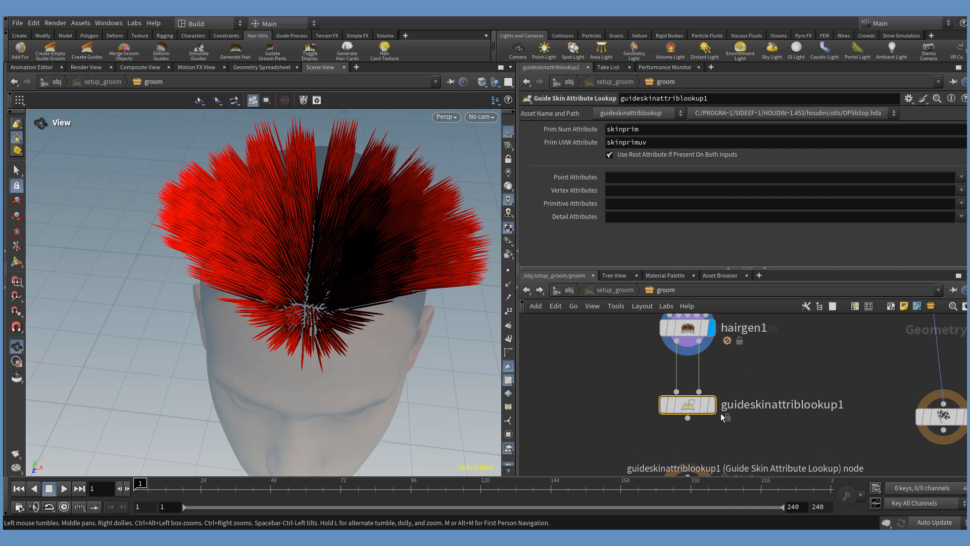
scroll(735, 395, "down", 3)
scroll(724, 393, "up", 3)
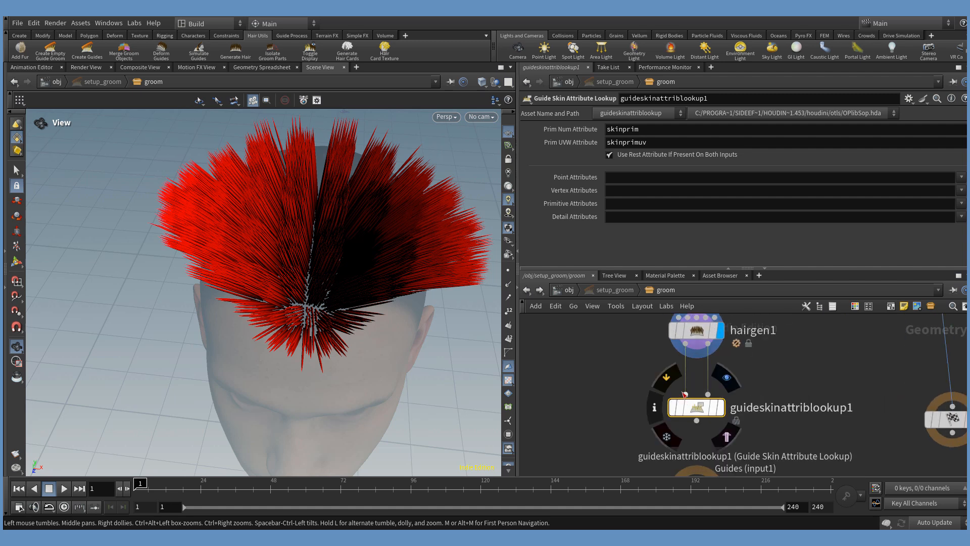
scroll(708, 387, "down", 4)
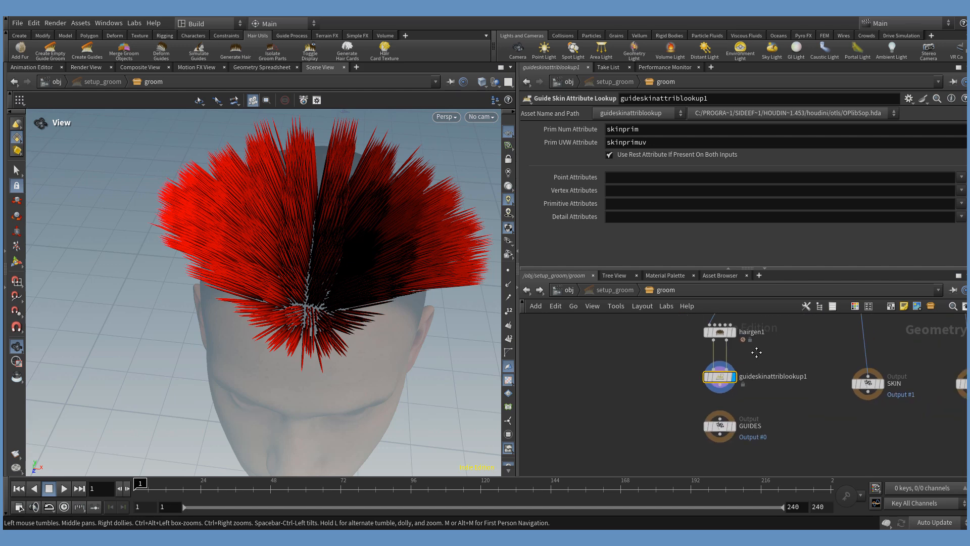
left_click_drag(711, 373, 709, 397)
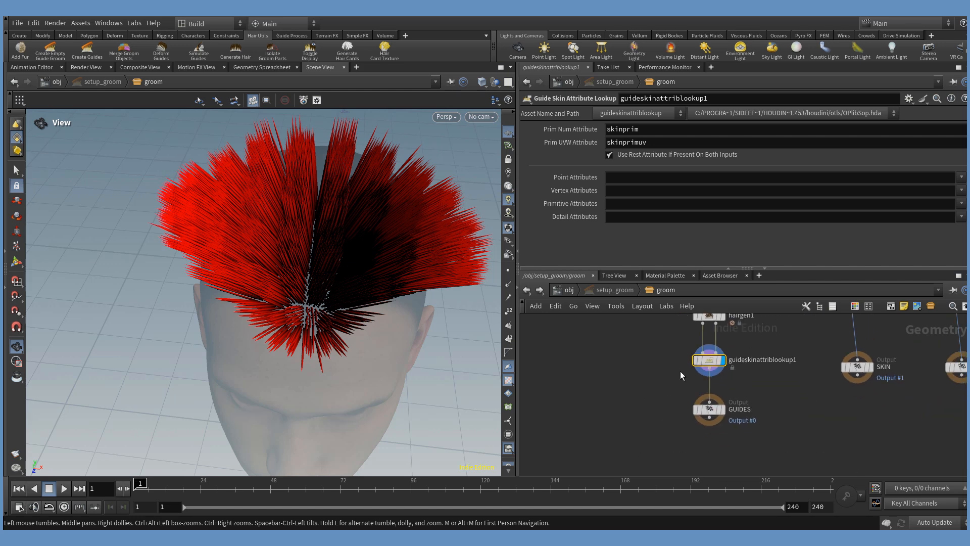
- Return to the object level and inspect the generated guides on the character's head
left_click(569, 290)
left_click(758, 424)
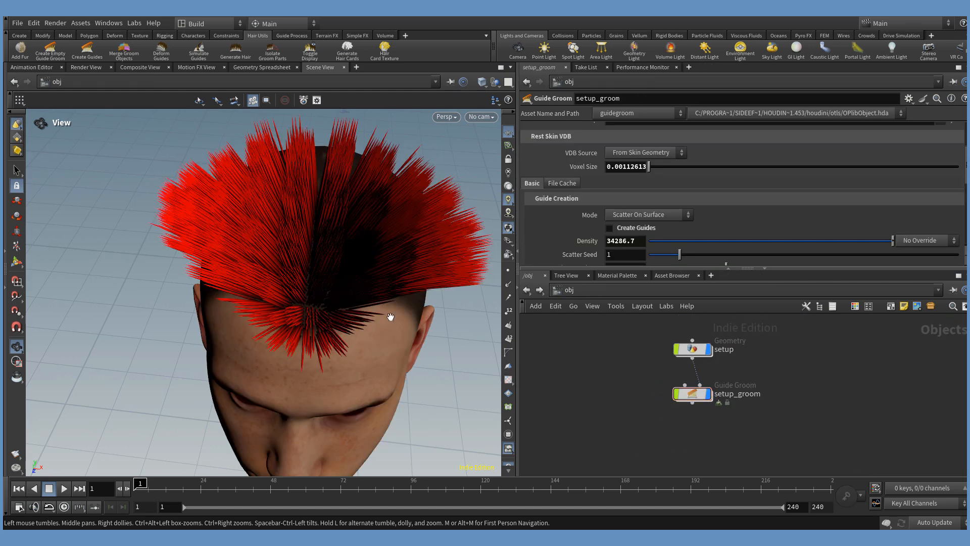
left_click_drag(391, 316, 410, 284)
left_click_drag(381, 249, 302, 268)
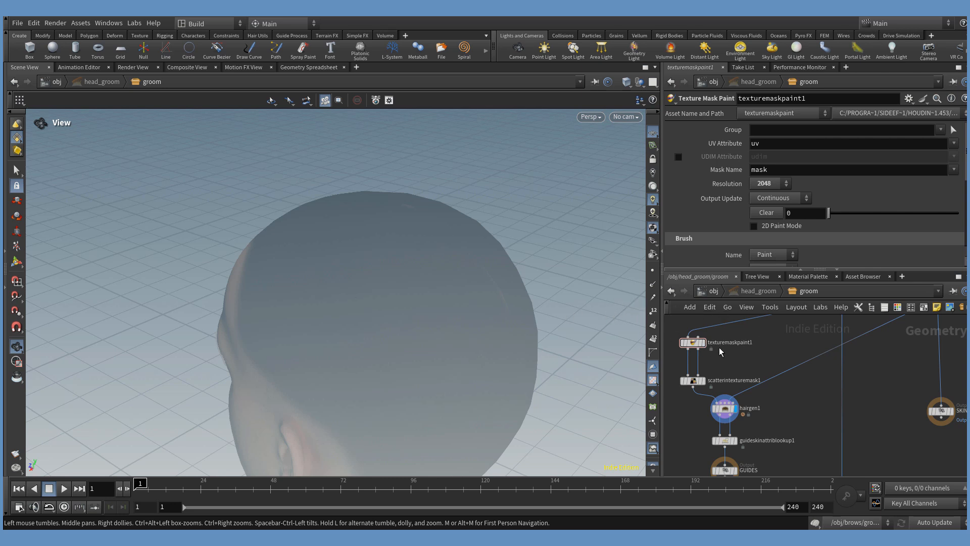
- In the head_groom network, examine hairgen1's settings and bring up texturemaskpaint1's paint tool over the scalp
left_click(715, 405)
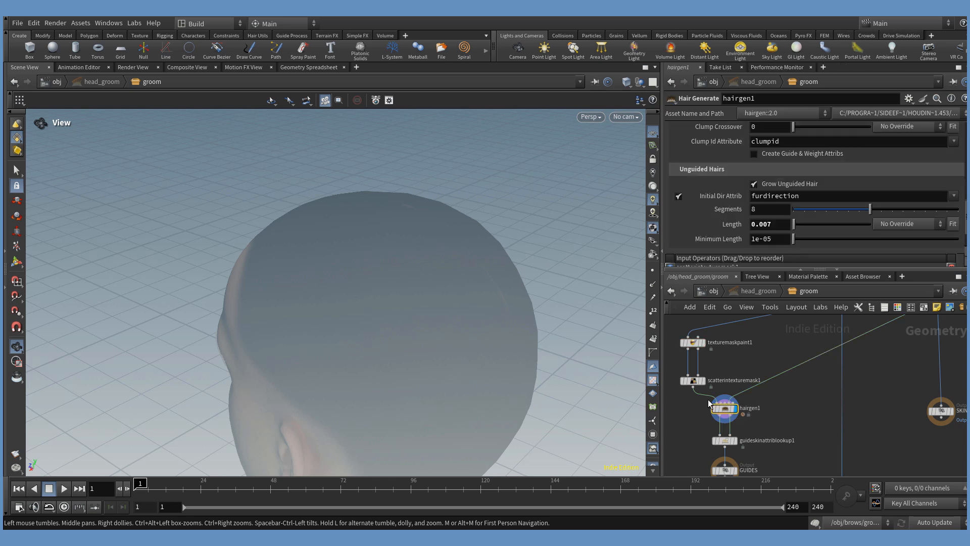
left_click(690, 343)
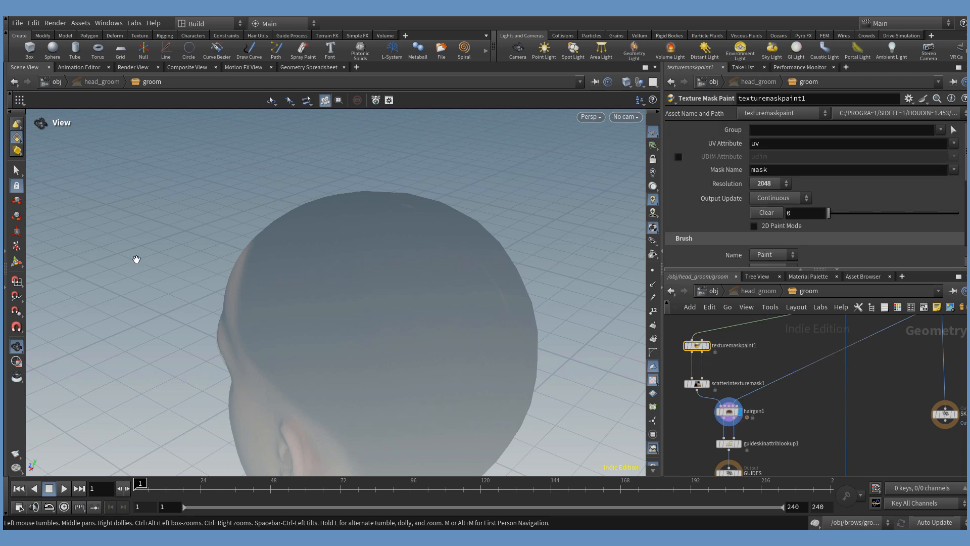
left_click(16, 262)
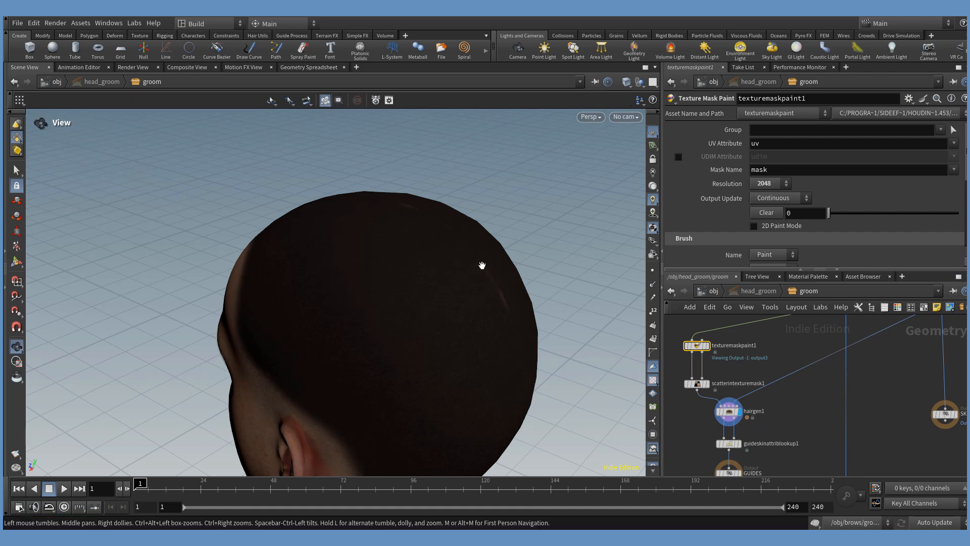
left_click_drag(483, 265, 435, 276)
right_click_drag(406, 266, 445, 260, "alt")
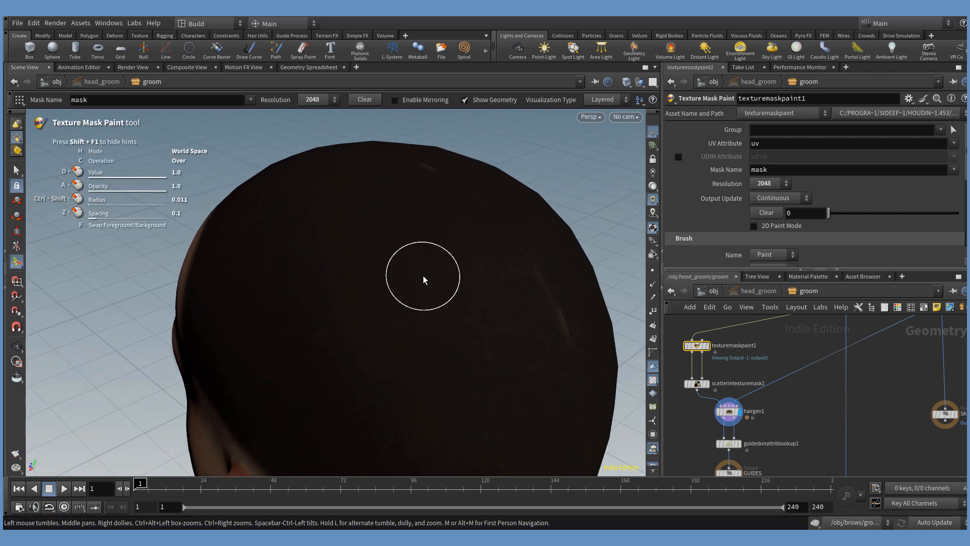
mouse_move(424, 278)
left_mouse_down()
mouse_move(403, 274)
mouse_move(406, 252)
mouse_move(396, 251)
mouse_move(361, 257)
mouse_move(354, 283)
mouse_move(419, 322)
mouse_move(477, 305)
mouse_move(480, 273)
mouse_move(426, 230)
left_mouse_up()
right_click_drag(426, 230, 458, 295, "alt")
mouse_move(457, 296)
left_mouse_down()
mouse_move(389, 263)
mouse_move(331, 255)
mouse_move(326, 319)
mouse_move(558, 366)
mouse_move(574, 331)
mouse_move(477, 292)
mouse_move(521, 314)
mouse_move(508, 235)
mouse_move(520, 303)
left_mouse_up()
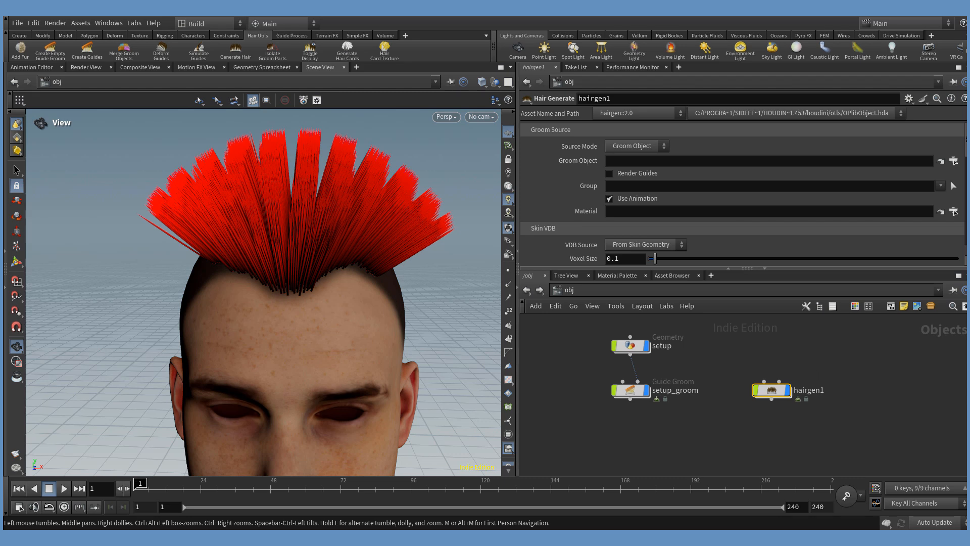
- Open the object-level hairgen1 network and examine the hairgen2 node inside it
double_click(772, 390)
left_click(609, 292)
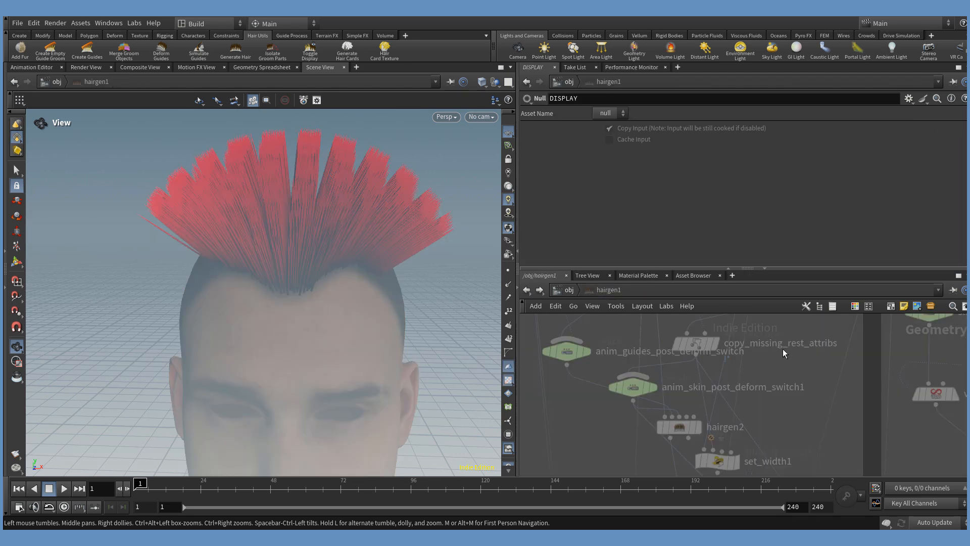
left_click(680, 424)
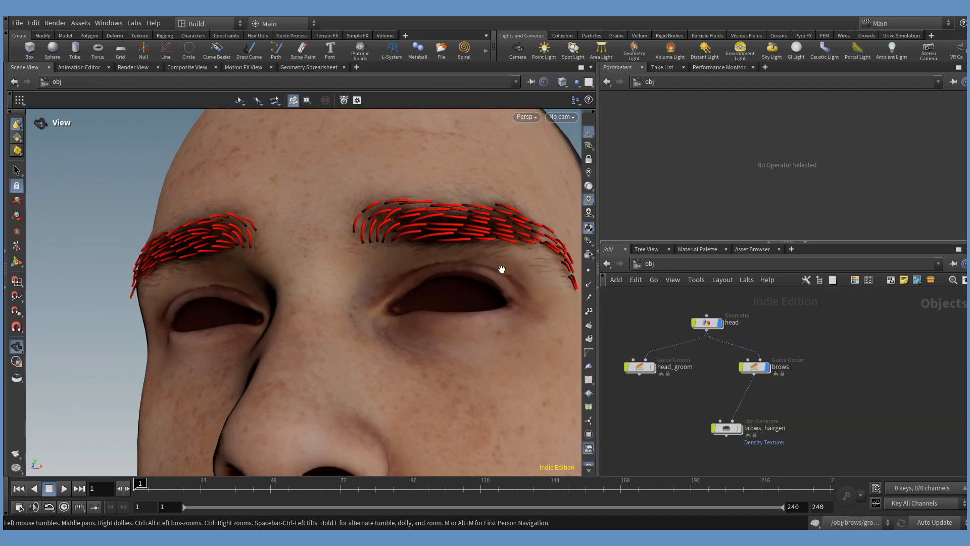
- Inspect the eyebrow guides of the brows groom from several angles
left_click_drag(535, 259, 457, 258)
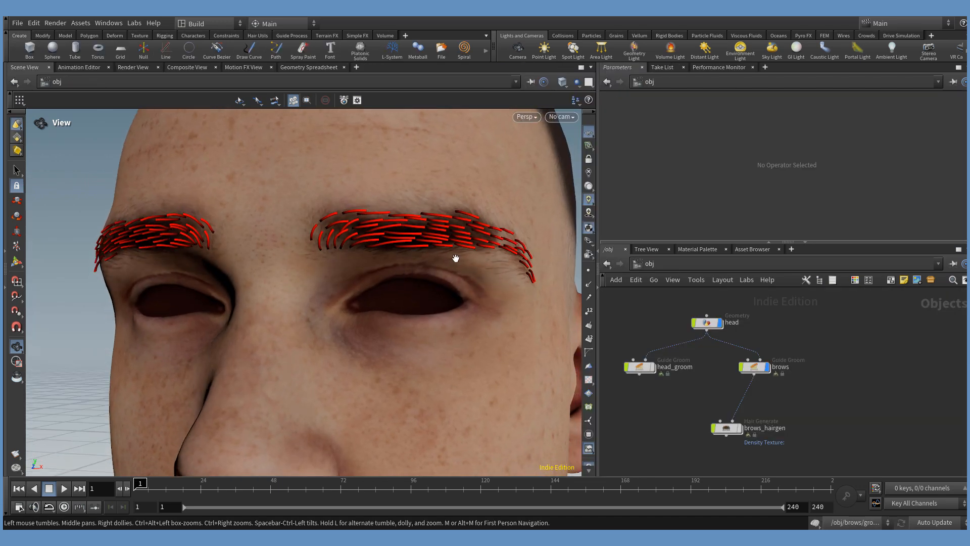
left_click_drag(377, 241, 461, 264)
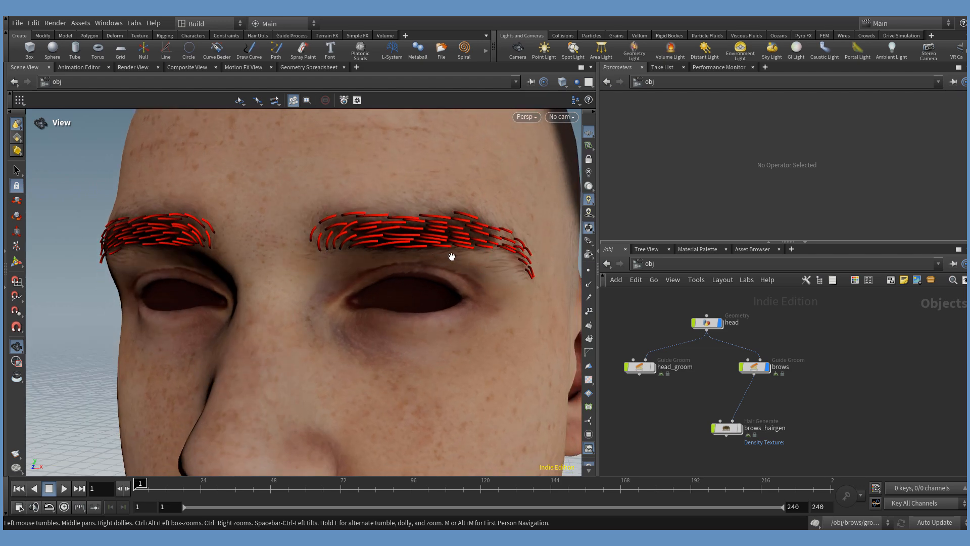
left_click_drag(390, 229, 393, 212)
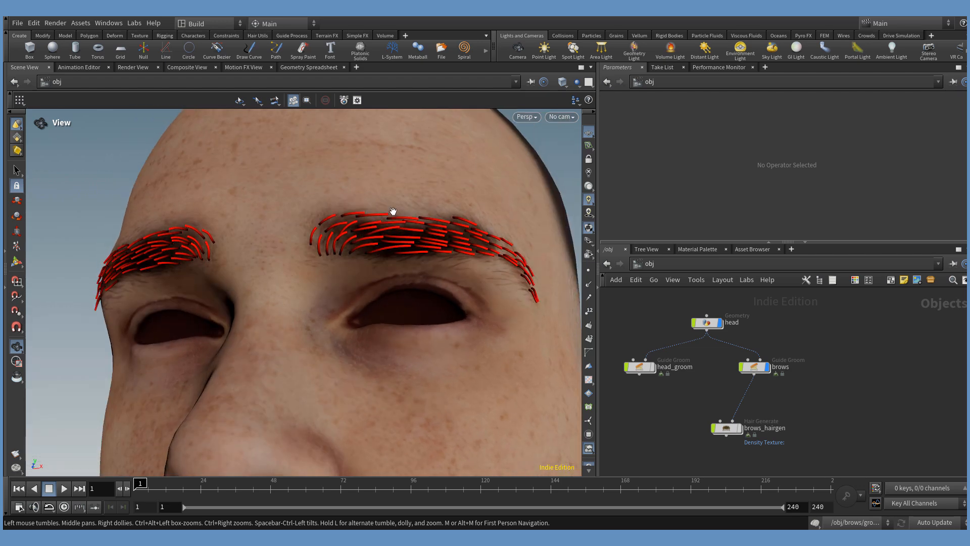
- Inspect the eyebrow guides up close and place the brows_hairgen node directly beneath the brows node
right_click_drag(410, 230, 533, 220)
left_click_drag(483, 243, 444, 230)
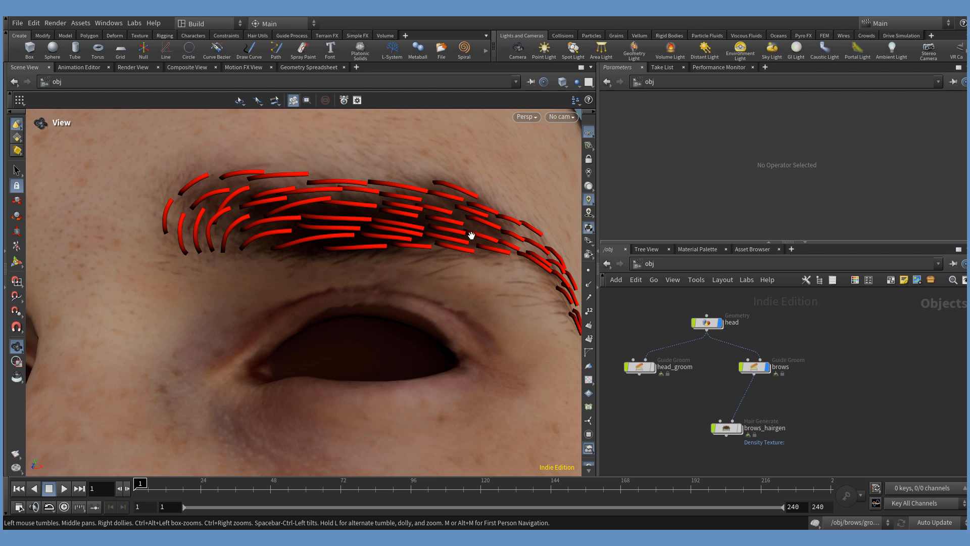
left_click_drag(469, 254, 427, 235)
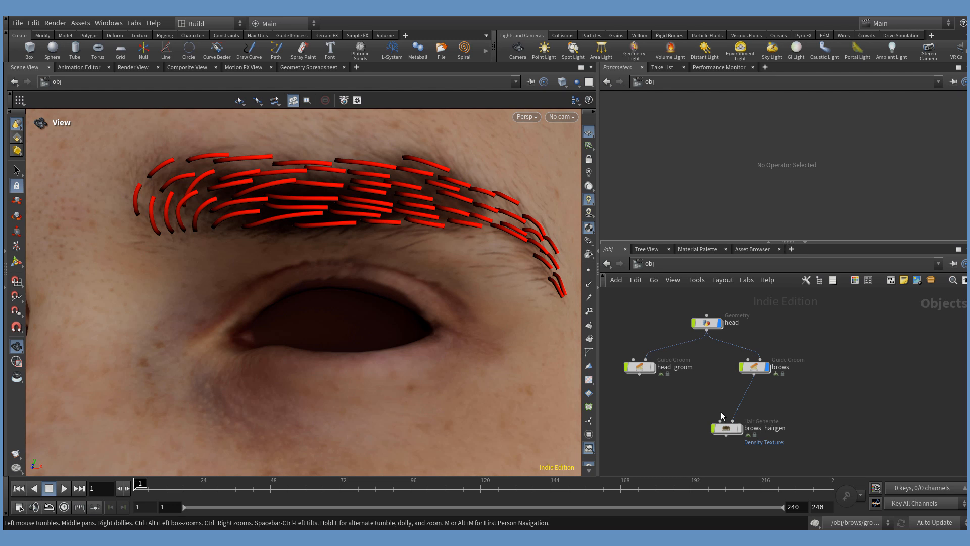
left_click_drag(727, 428, 749, 423)
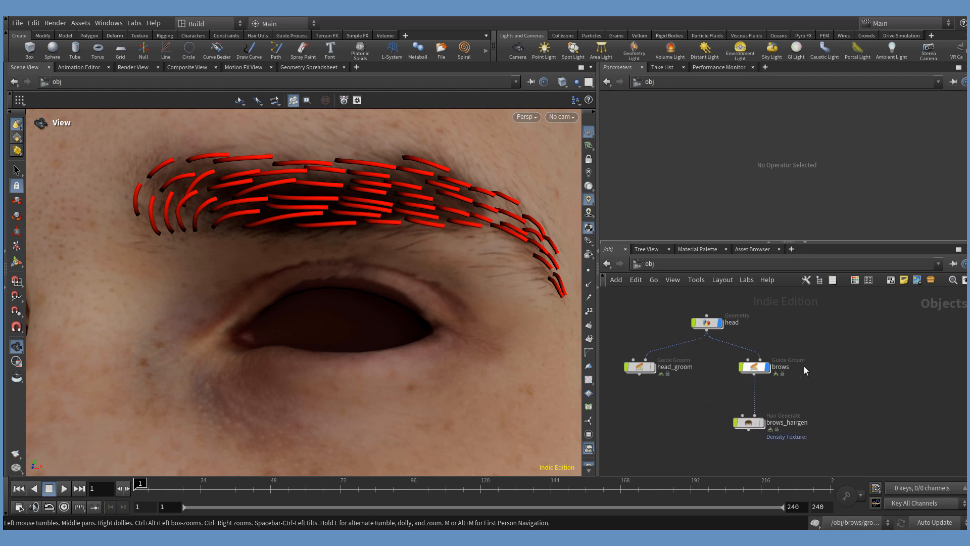
- Open the brows groom network and display guidegroom1's guides together with the head and the other objects
scroll(769, 377, "up", 3)
double_click(744, 360)
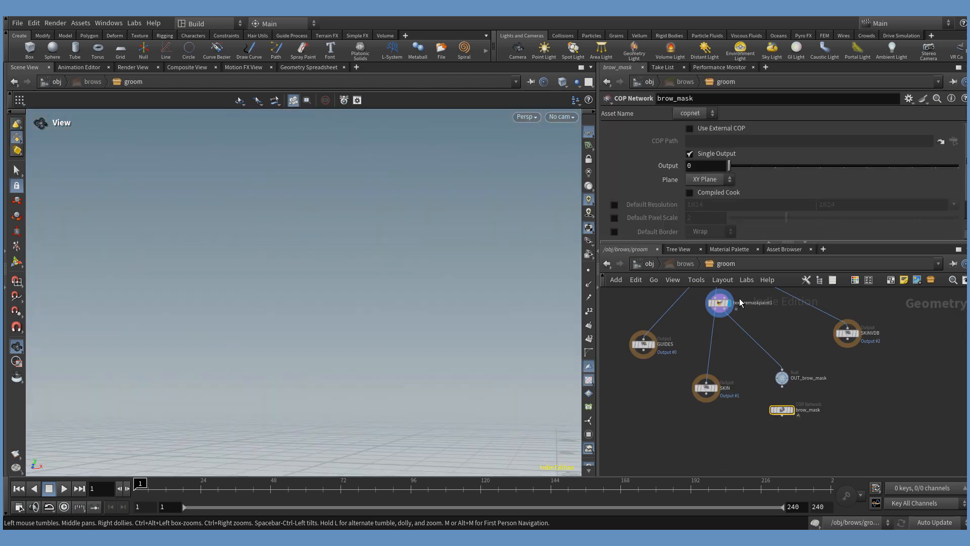
left_click(705, 362)
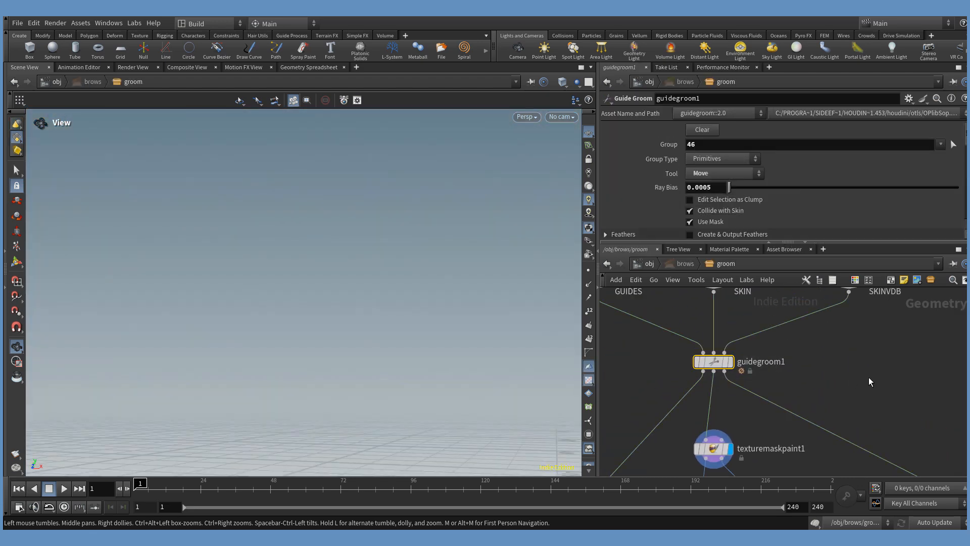
left_click(731, 362)
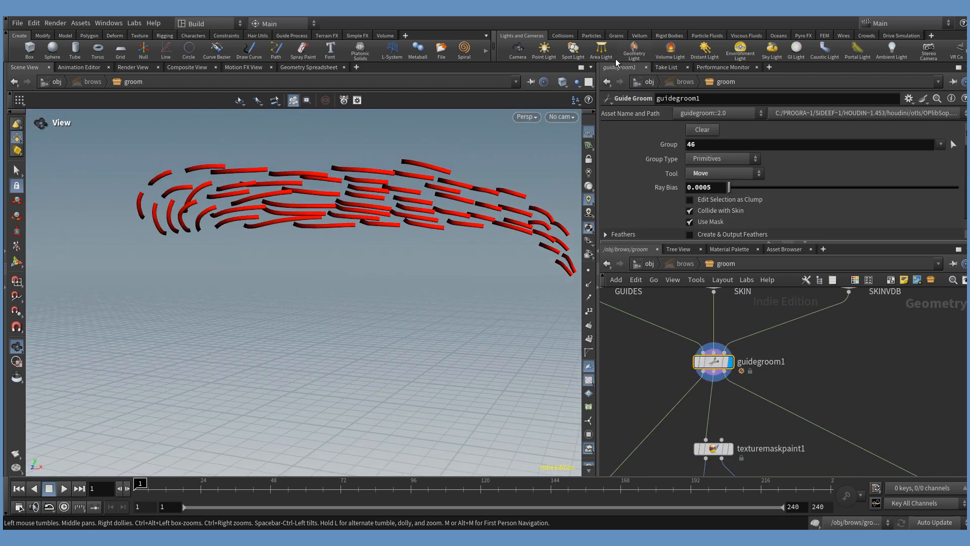
left_click(576, 81)
scroll(471, 196, "down", 5)
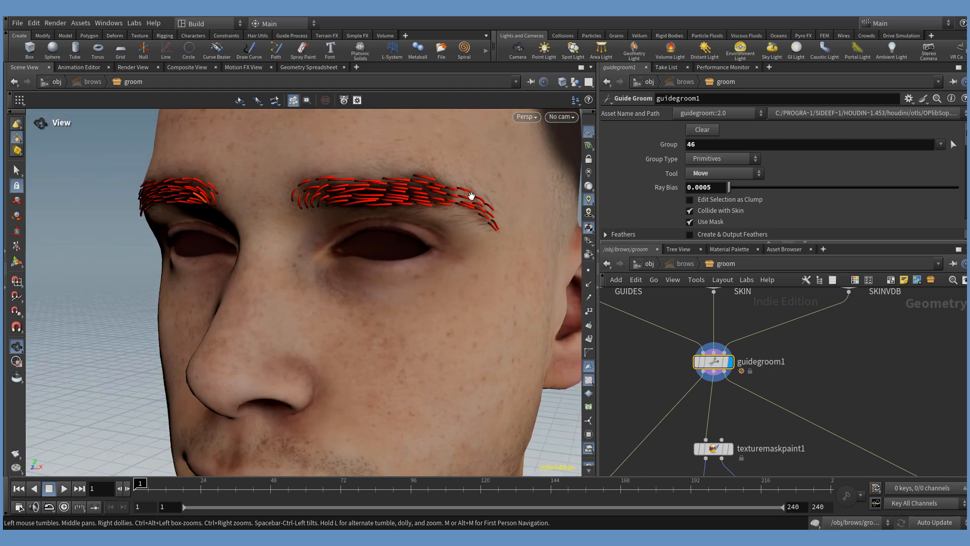
- Display texturemaskpaint1 in the brows network and activate its paint tool
middle_click_drag(819, 374, 819, 311)
scroll(738, 390, "down", 2)
scroll(731, 385, "up", 2)
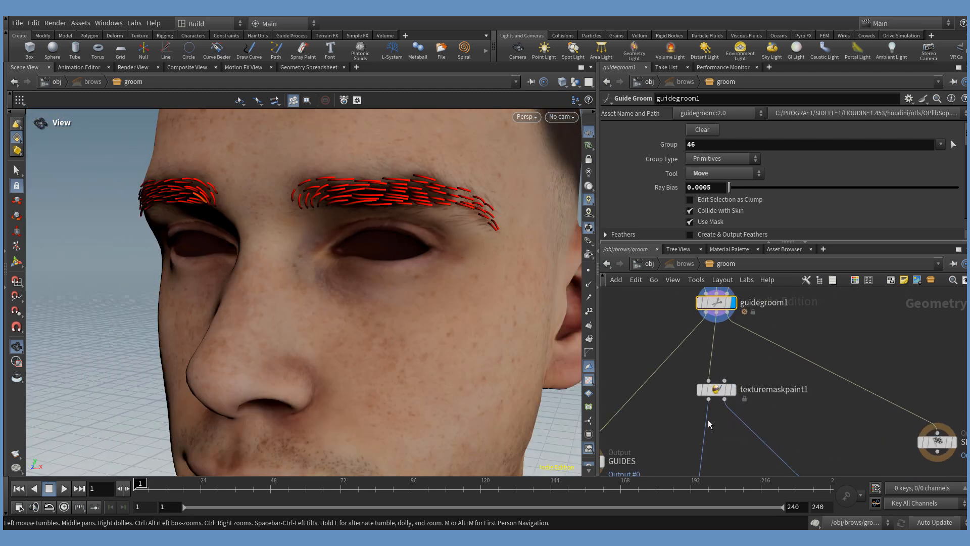
scroll(742, 379, "down", 2)
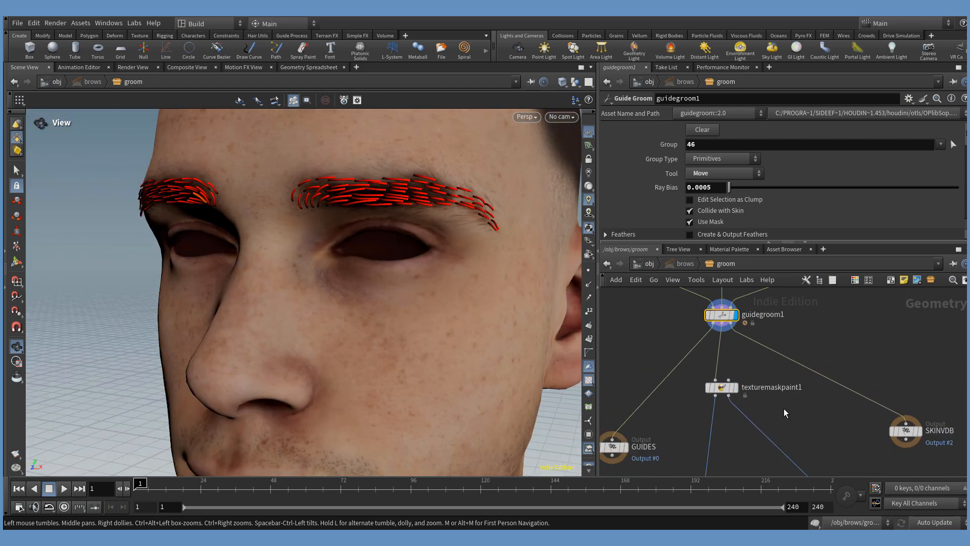
middle_click_drag(784, 408, 769, 394)
scroll(772, 394, "down", 2)
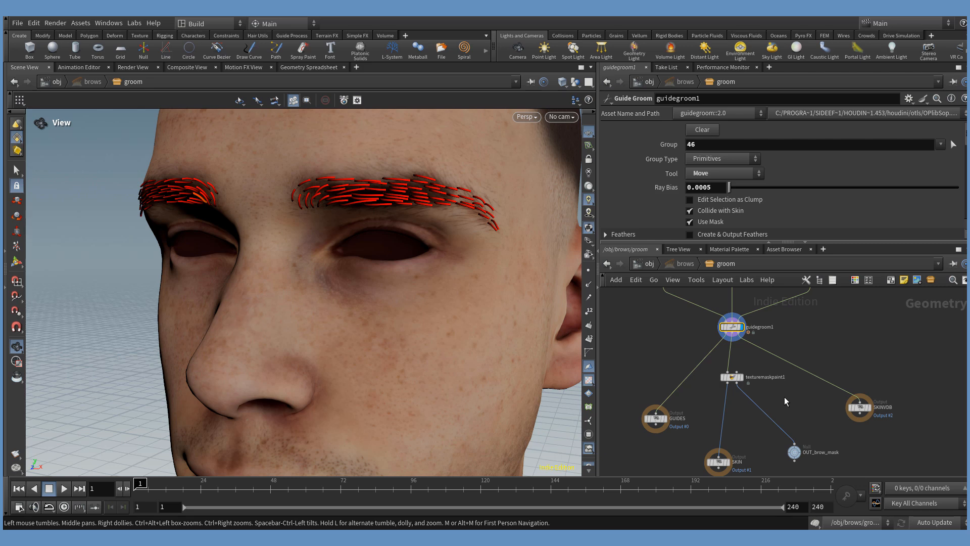
scroll(753, 382, "up", 2)
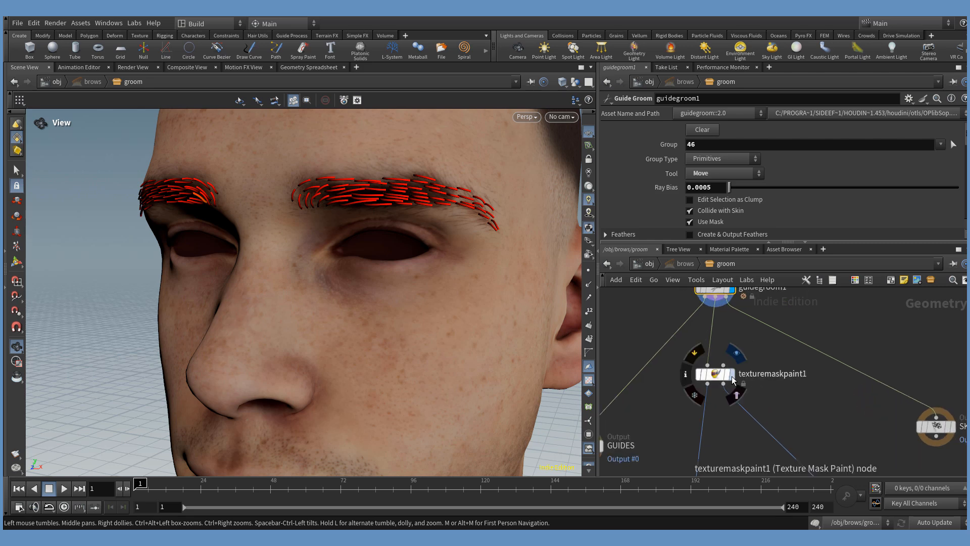
left_click_drag(726, 380, 732, 384)
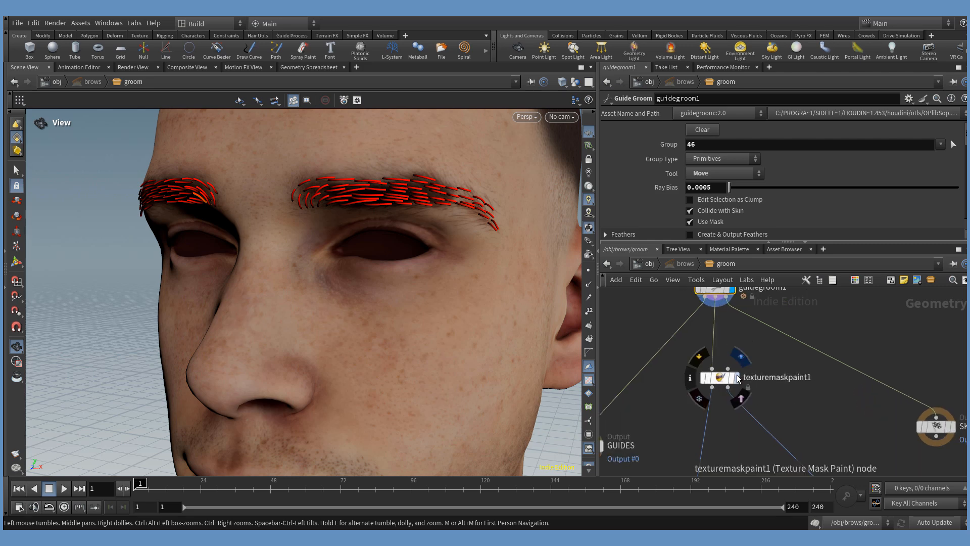
left_click(737, 379)
left_click(730, 387)
left_click(17, 262)
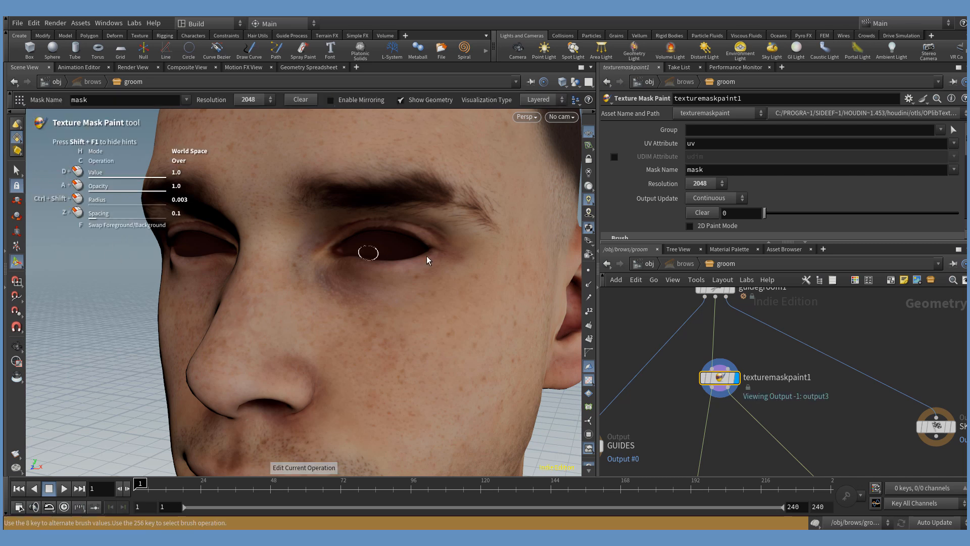
- Hide the other objects to inspect the painted eyebrow mask on the face, then leave the paint tool
left_click(576, 82)
left_click(601, 116)
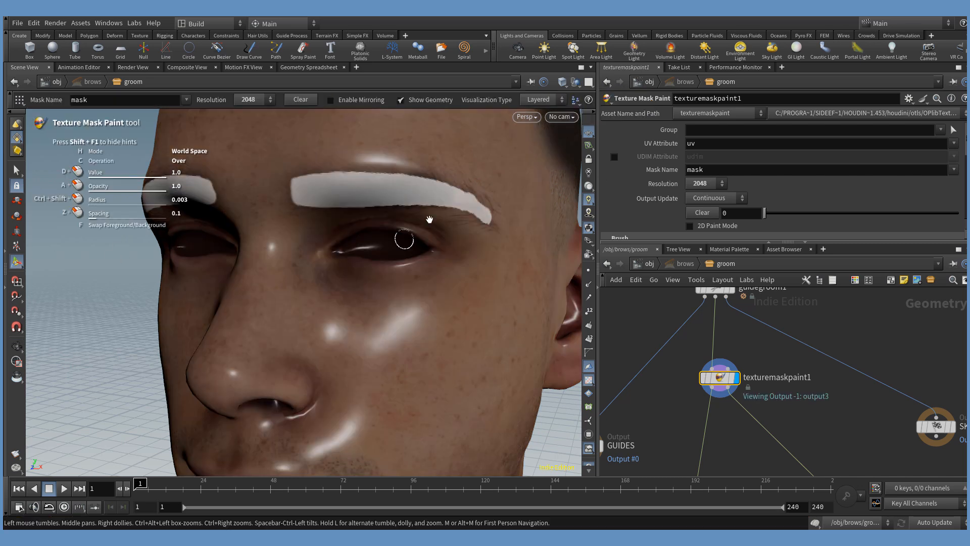
scroll(430, 218, "down", 5)
left_click_drag(433, 217, 448, 212, "alt")
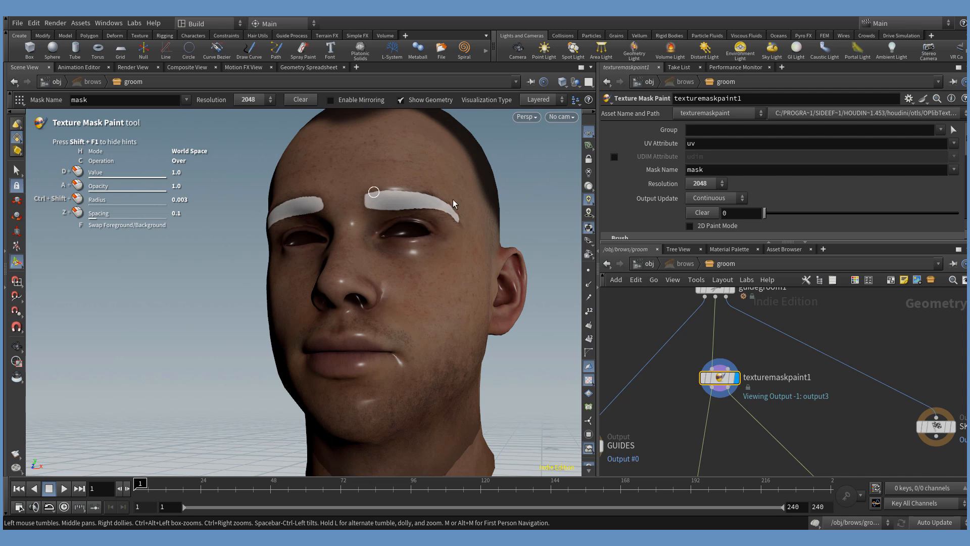
key("Escape")
scroll(454, 208, "up", 5)
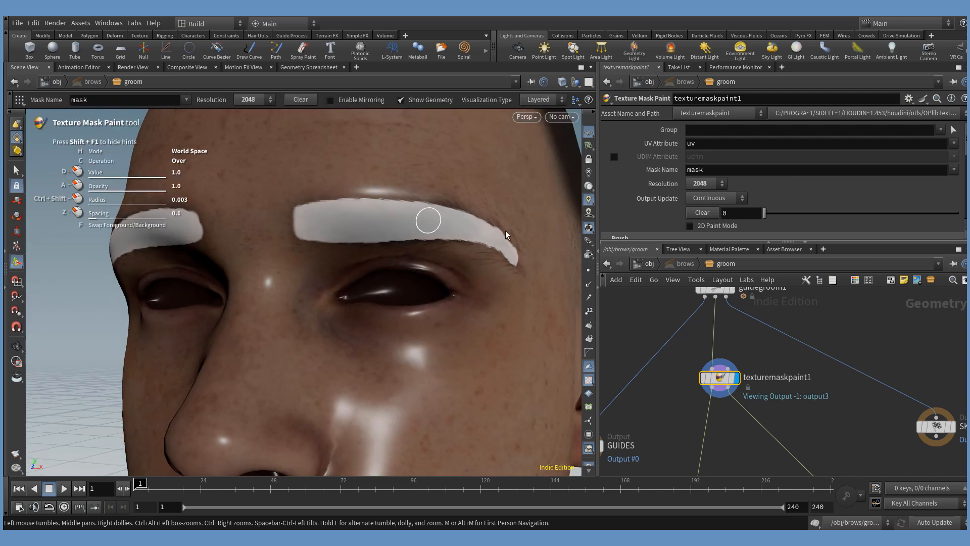
key("Return")
key("Escape")
key("h")
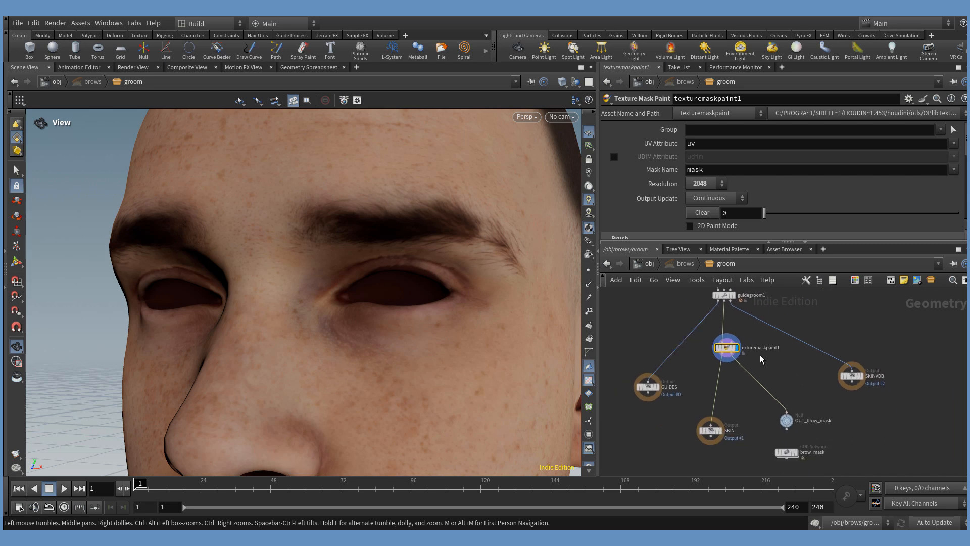
- Return to the object level, add a Hair Generate node beside brows_hairgen and connect the brows groom to its guide input
left_click(653, 264)
scroll(824, 423, "down", 2)
scroll(848, 405, "up", 2)
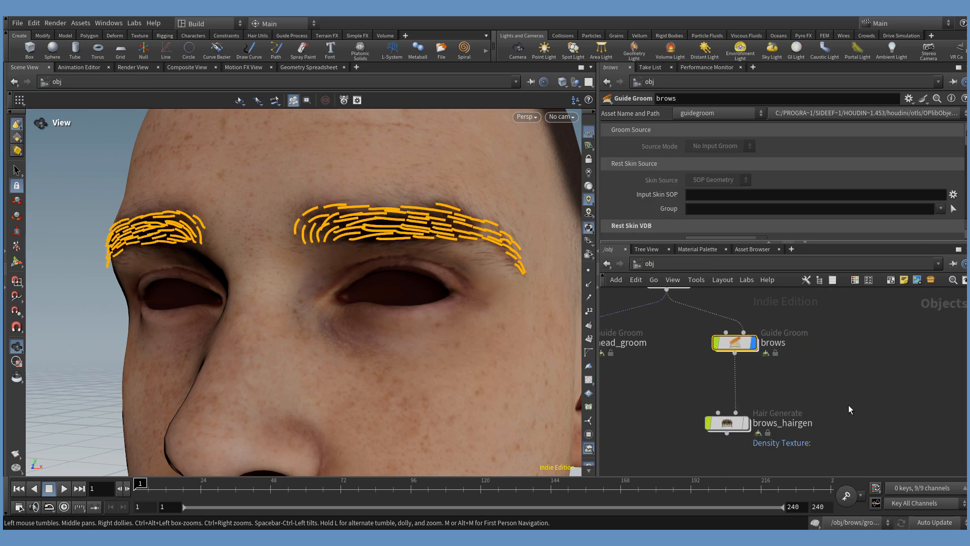
key("Tab")
type("hai")
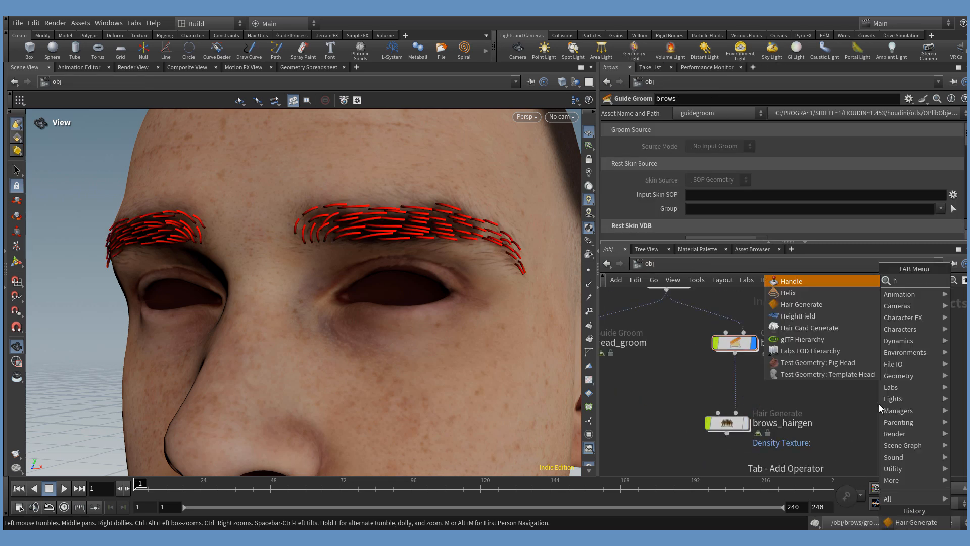
key("Return")
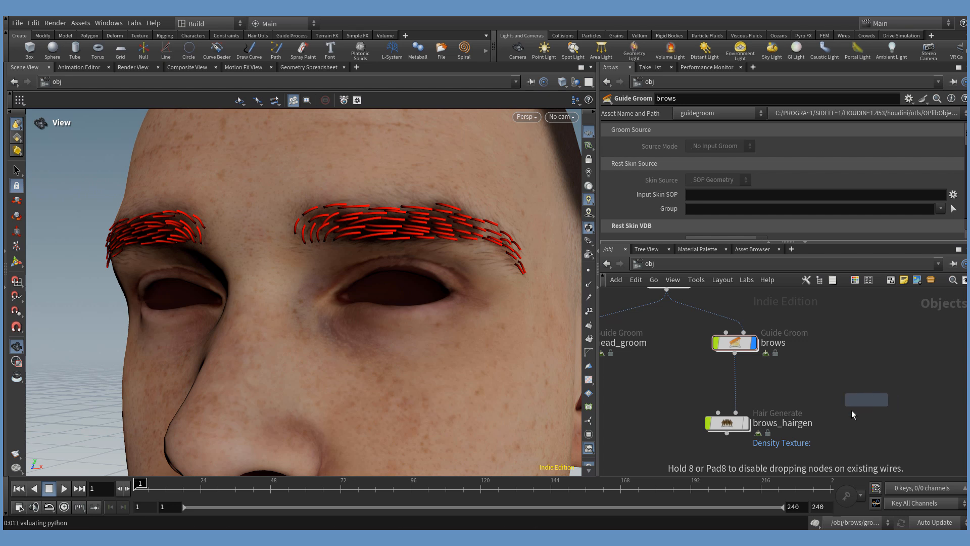
left_click(839, 428)
mouse_move(841, 418)
left_click_drag(836, 414, 735, 354)
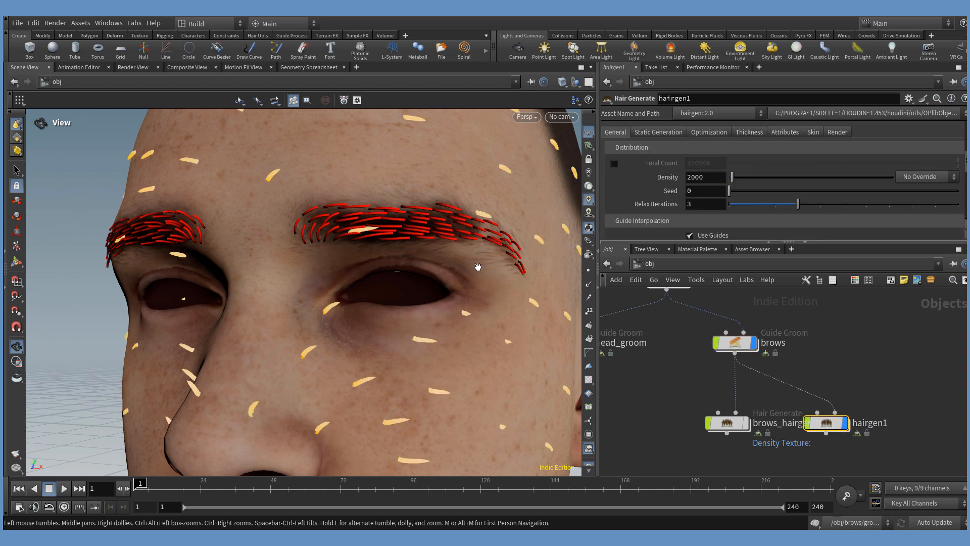
- Lower hairgen1's guide Influence Radius to 0.0105
left_click_drag(478, 267, 431, 260)
scroll(806, 199, "down", 3)
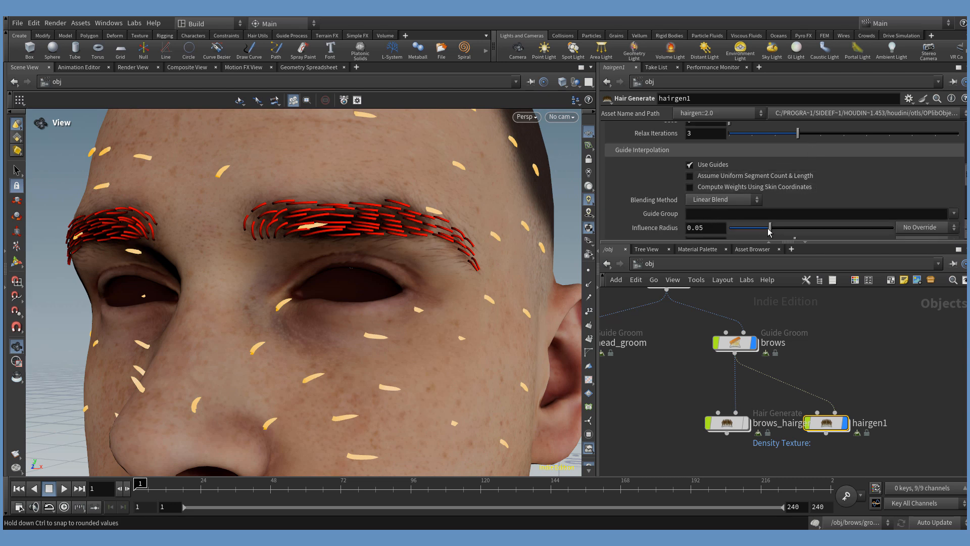
left_click_drag(770, 228, 738, 231)
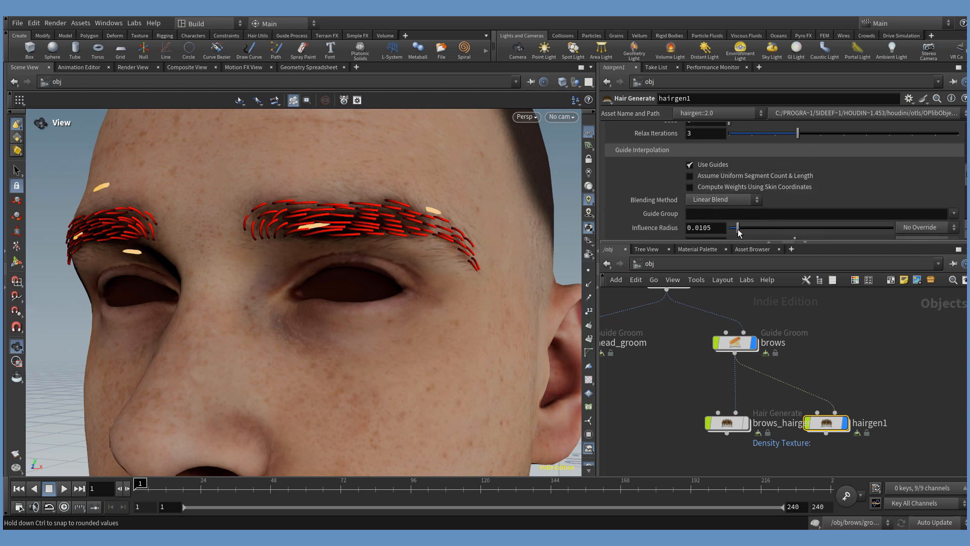
scroll(737, 213, "up", 3)
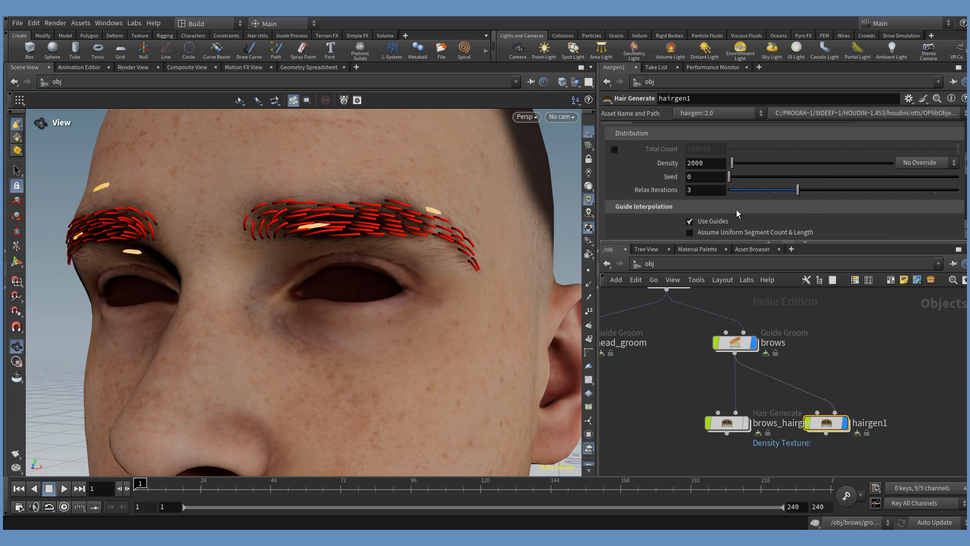
- Raise hairgen1's Density to 900000 and set its hair Thickness to 0.00025
left_click(689, 164)
left_click_drag(736, 168, 898, 189)
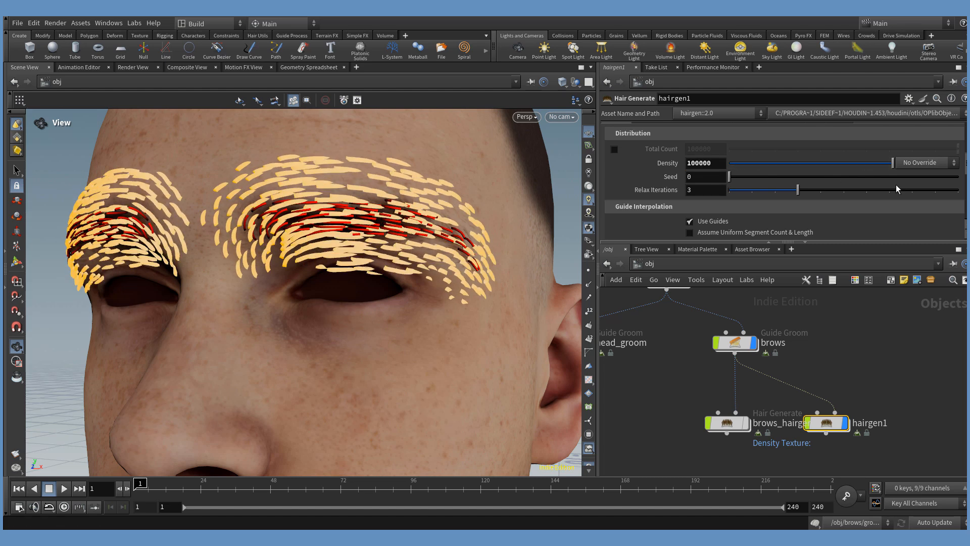
left_click(689, 164)
key("Return")
scroll(775, 207, "down", 5)
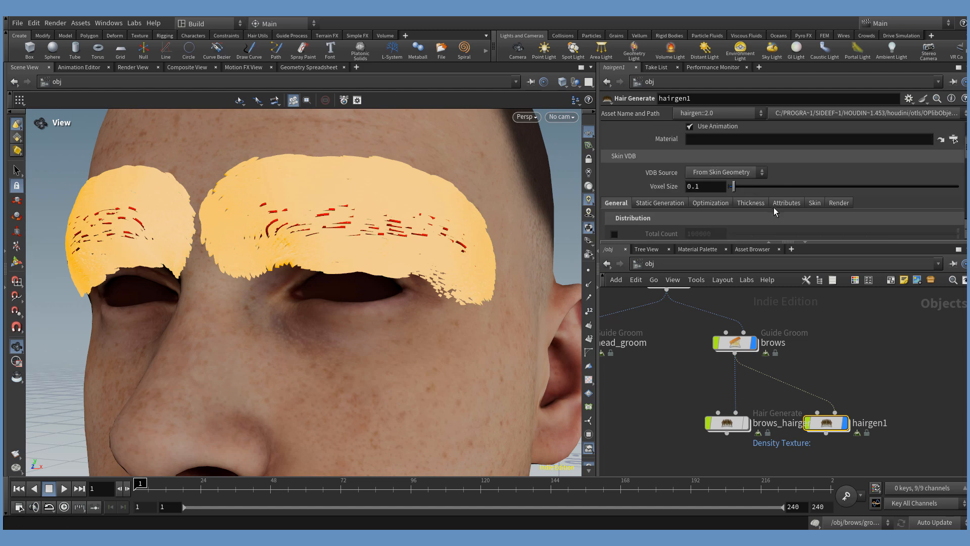
left_click_drag(745, 191, 734, 196)
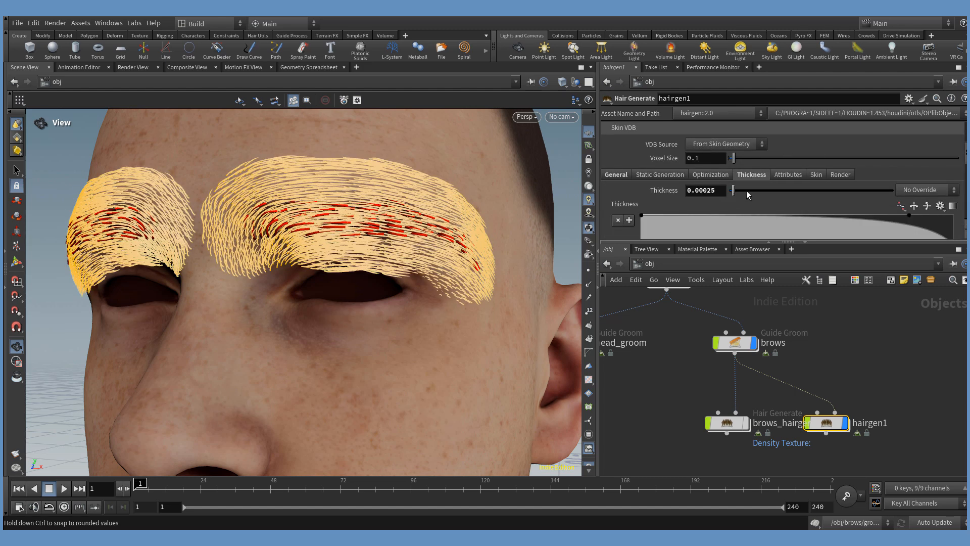
- Set hairgen1's guide Influence Radius to 0.0036
scroll(756, 197, "up", 5)
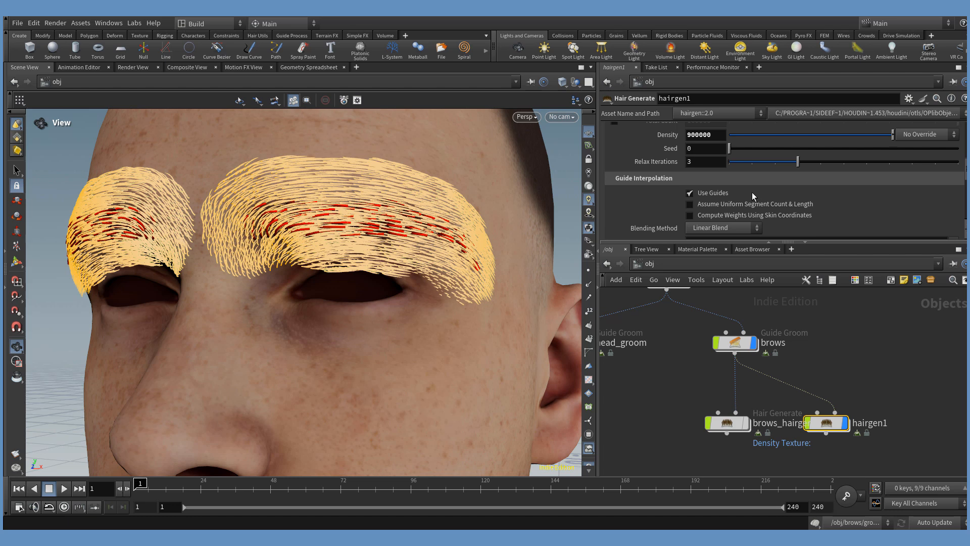
scroll(753, 195, "down", 3)
left_click_drag(739, 202, 734, 201)
middle_click(720, 204)
middle_click_drag(720, 205, 699, 236)
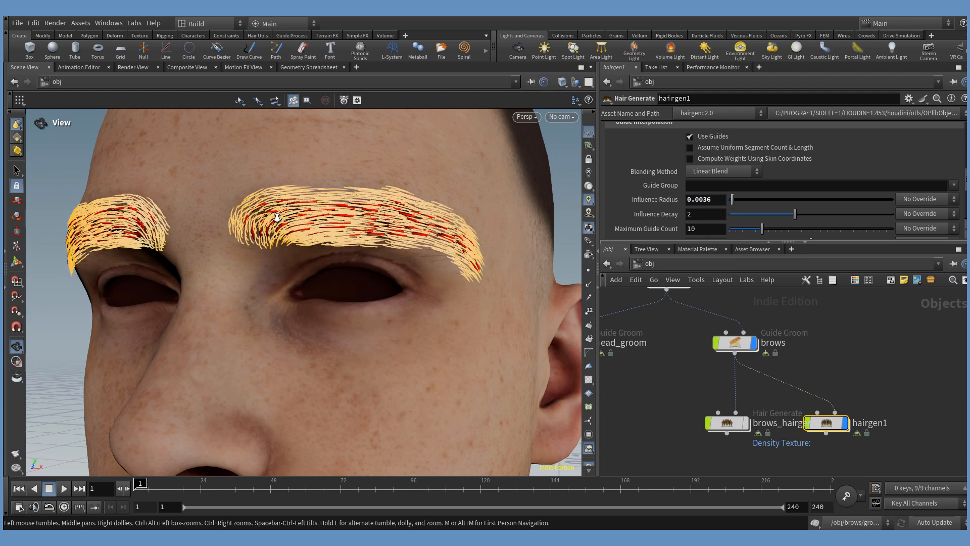
- Inspect the generated eyebrow hairs up close, move hairgen1 further away from brows_hairgen and deselect it
right_click_drag(277, 218, 430, 192)
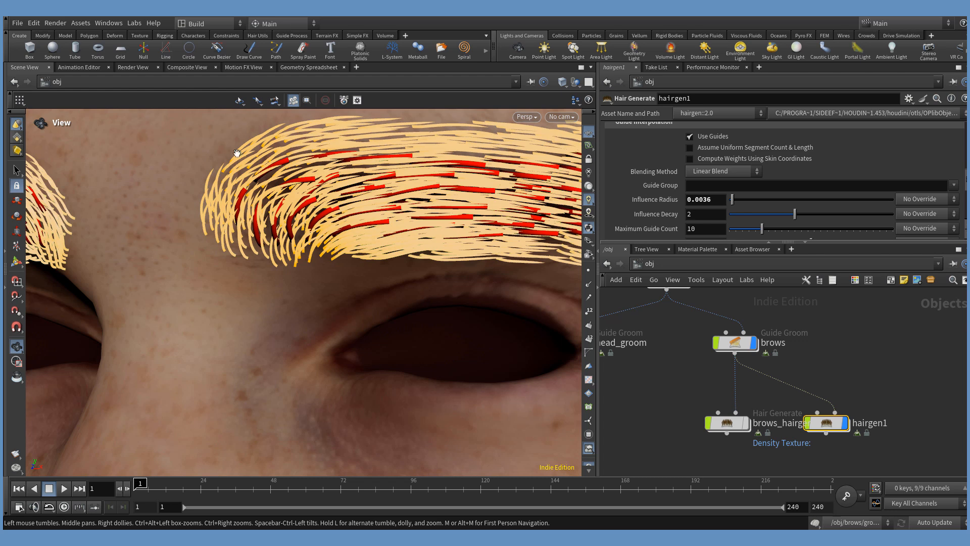
left_click_drag(445, 175, 412, 183)
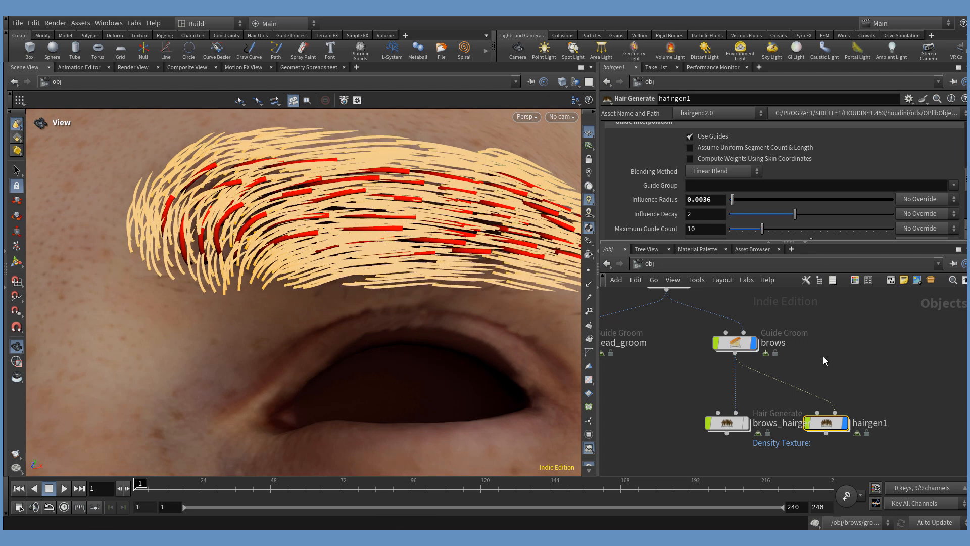
middle_click_drag(829, 362, 797, 351)
left_click_drag(796, 414, 831, 413)
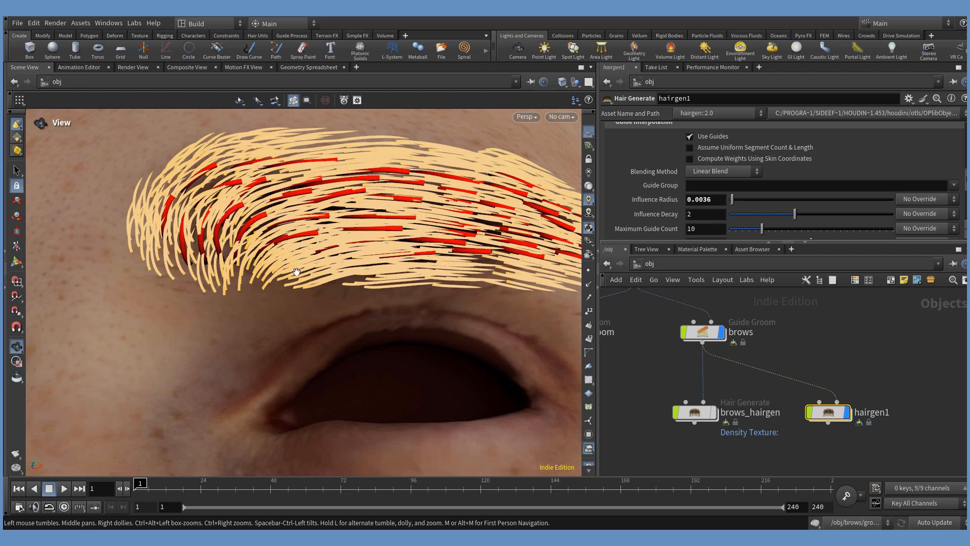
left_click_drag(500, 272, 453, 262)
scroll(431, 280, "down", 5)
left_click(840, 378)
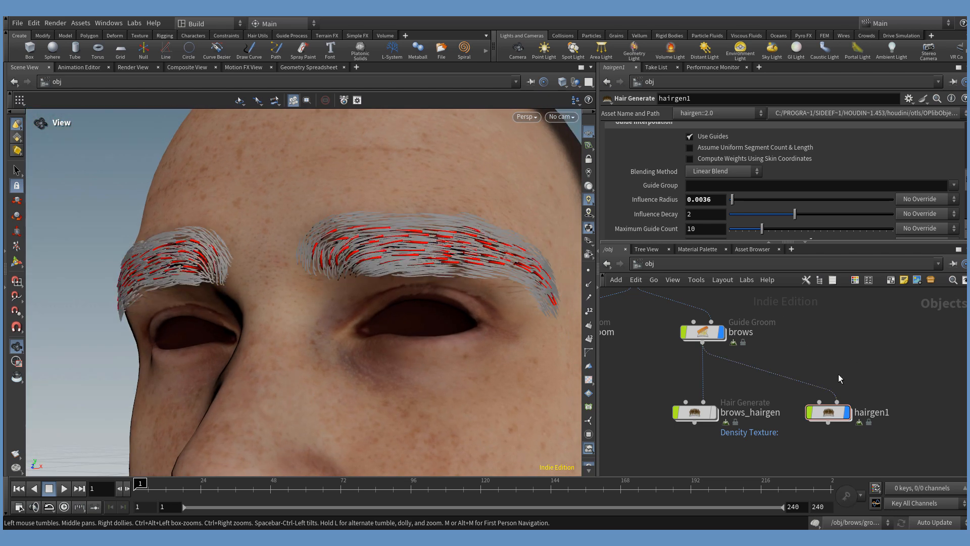
- Enlarge the parameter area to show more of hairgen1's Distribution and Skin VDB settings
scroll(769, 204, "up", 5)
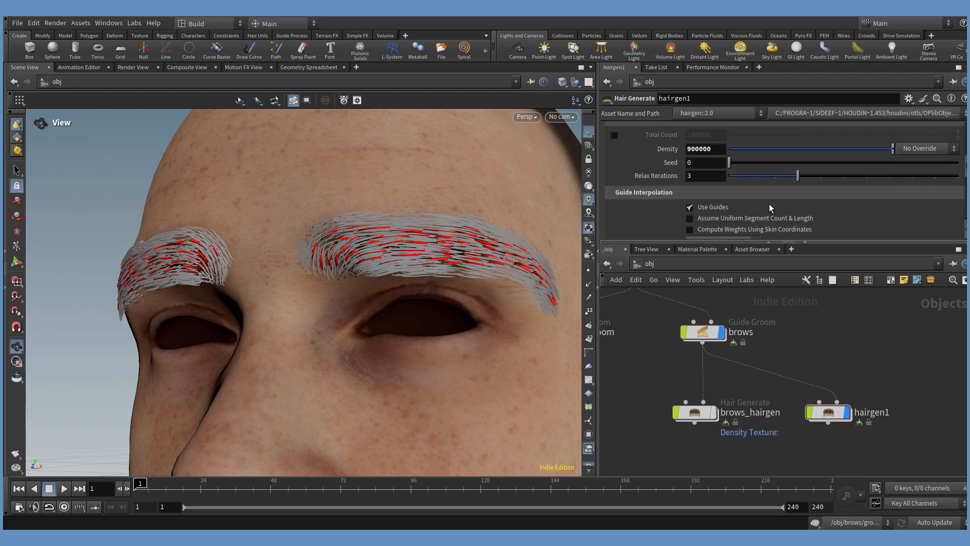
left_click_drag(754, 243, 787, 327)
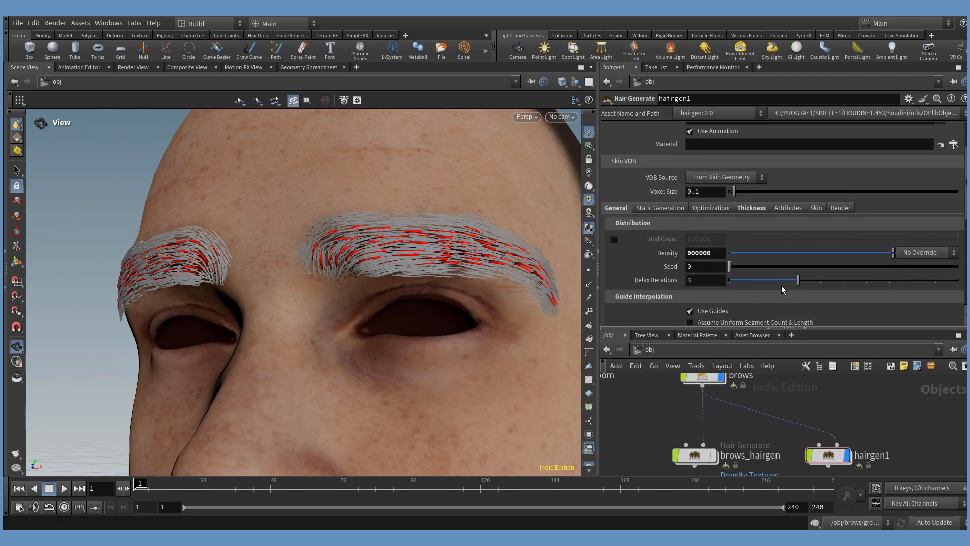
- Review hairgen1's Distribution settings and the override options available for Density
scroll(787, 286, "down", 2)
scroll(787, 283, "up", 4)
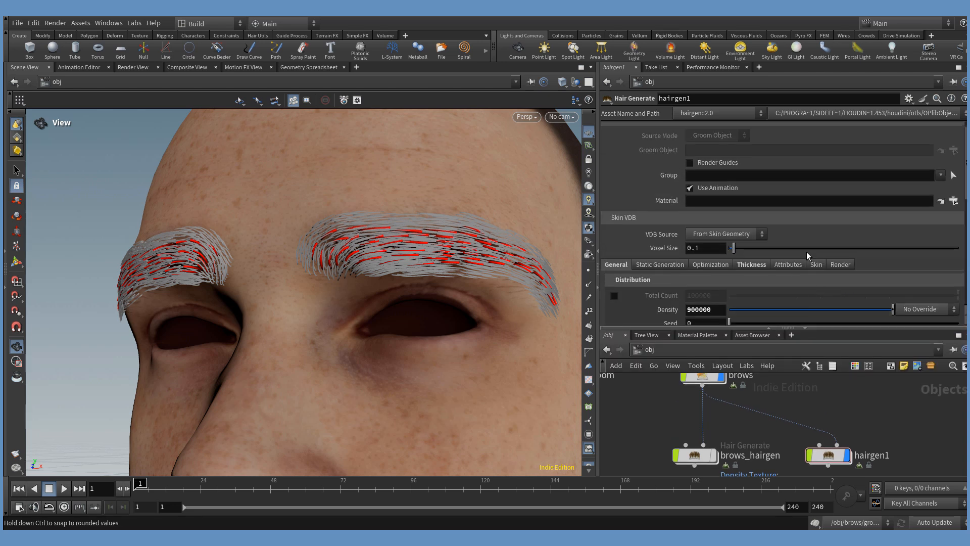
scroll(801, 247, "down", 3)
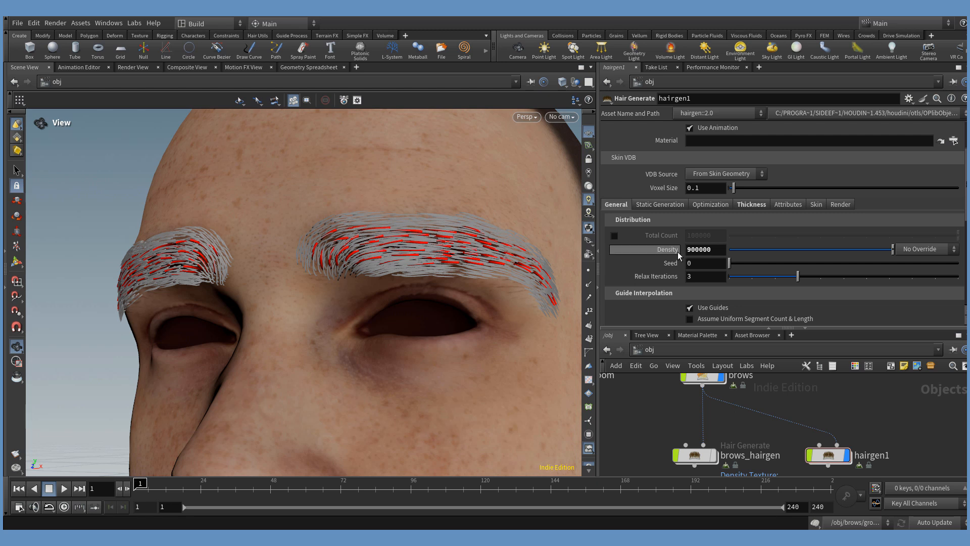
left_click(942, 249)
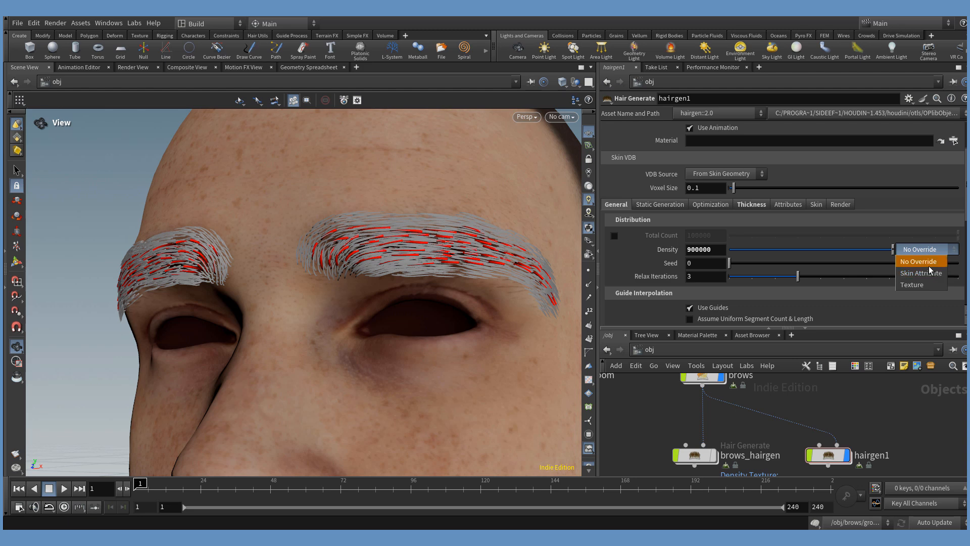
left_click(902, 395)
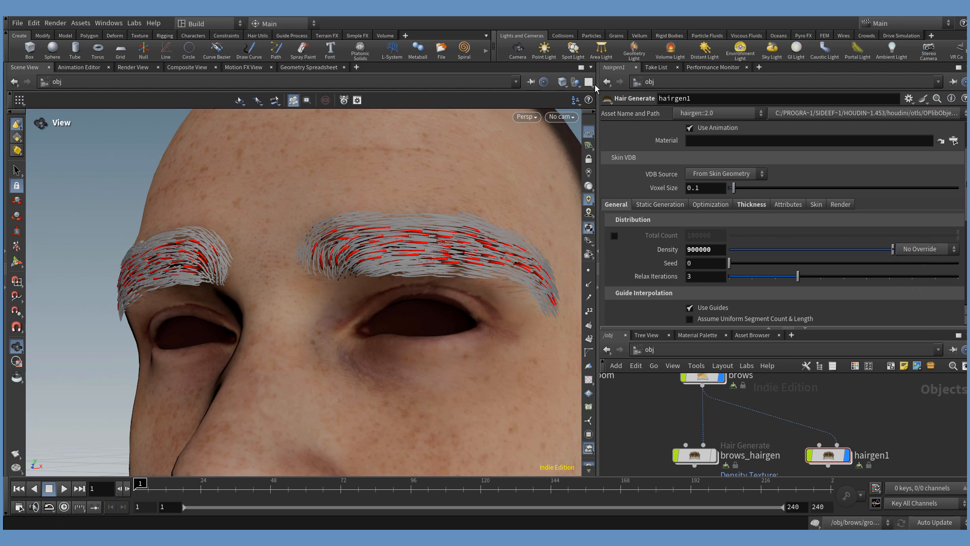
- Show the wireframe over the shaded head and examine the eyebrow hairs against the skin mesh
left_click(564, 84)
left_click(584, 221)
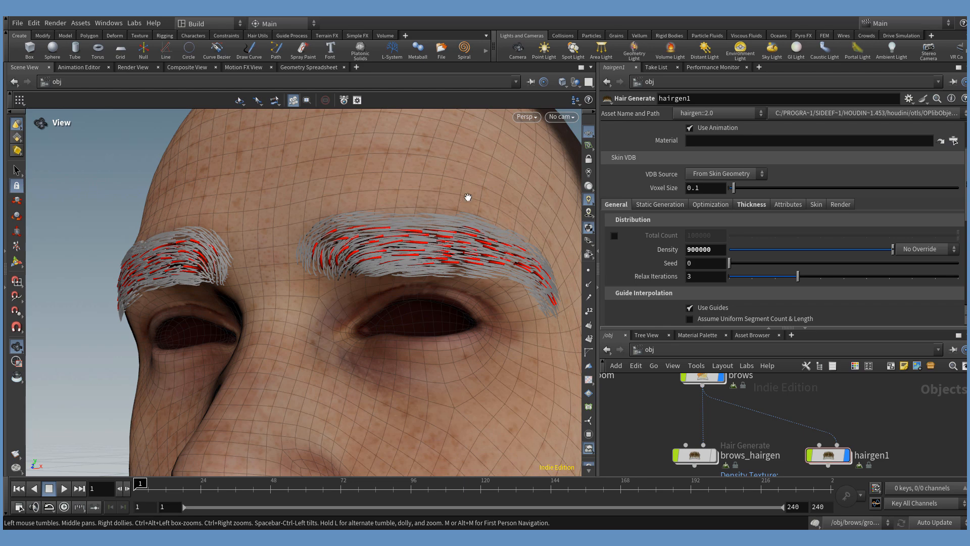
left_click_drag(424, 217, 388, 236)
right_click_drag(389, 236, 409, 233)
left_click_drag(409, 233, 394, 218)
middle_click_drag(393, 217, 338, 205)
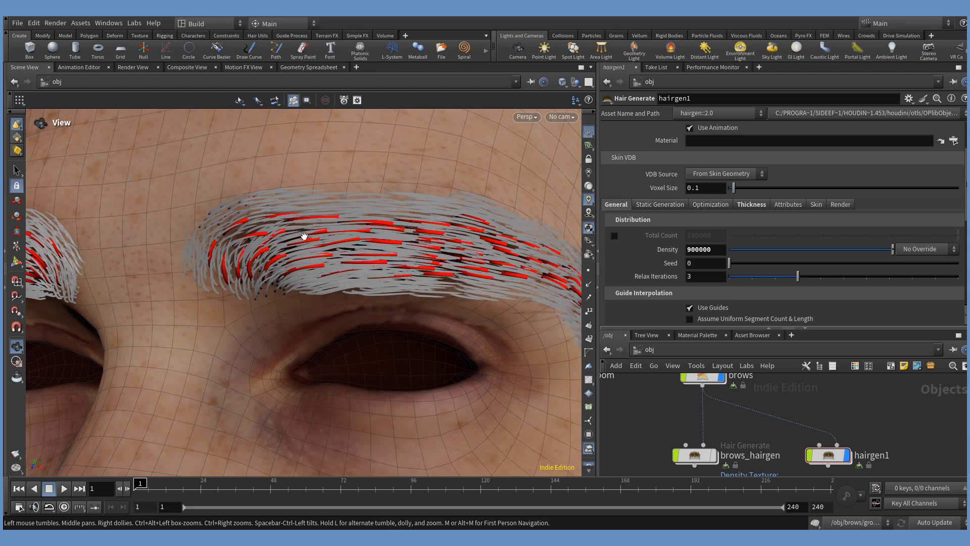
scroll(318, 226, "down", 5)
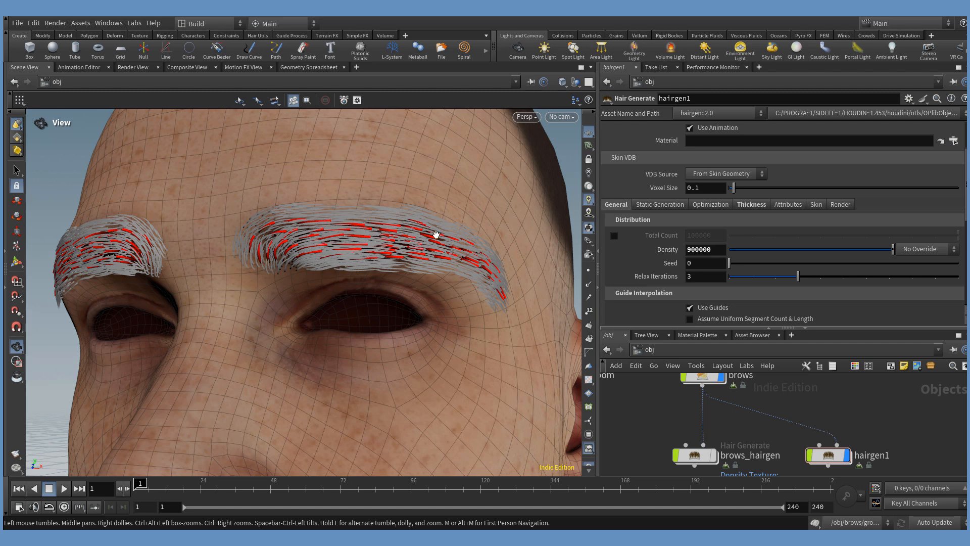
scroll(436, 234, "up", 5)
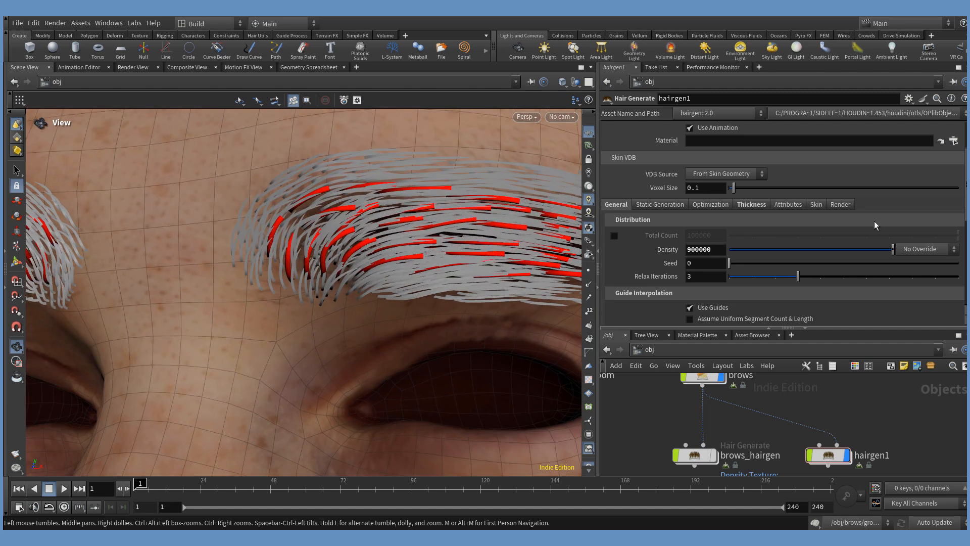
- Set hairgen1's Density override to Texture and check the eyebrow up close
scroll(813, 268, "up", 3)
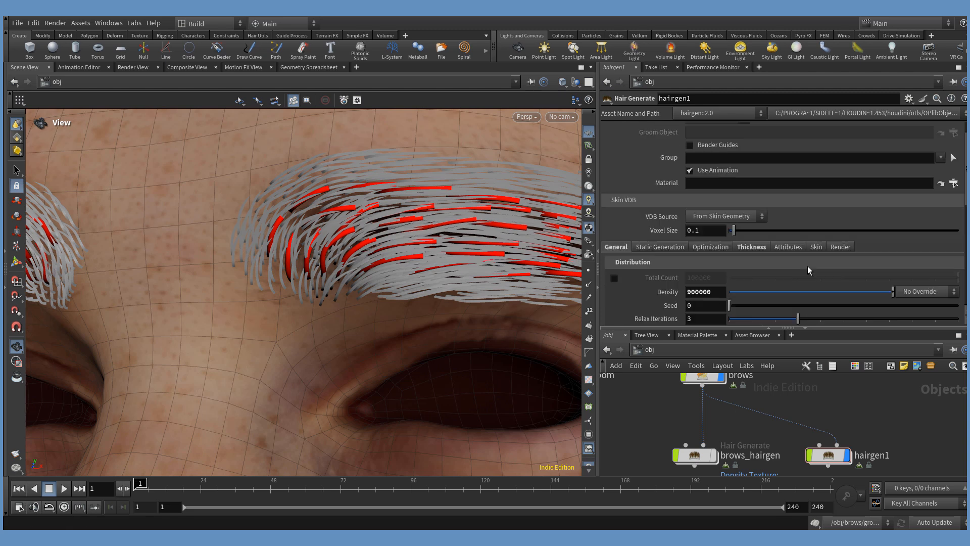
scroll(664, 259, "down", 3)
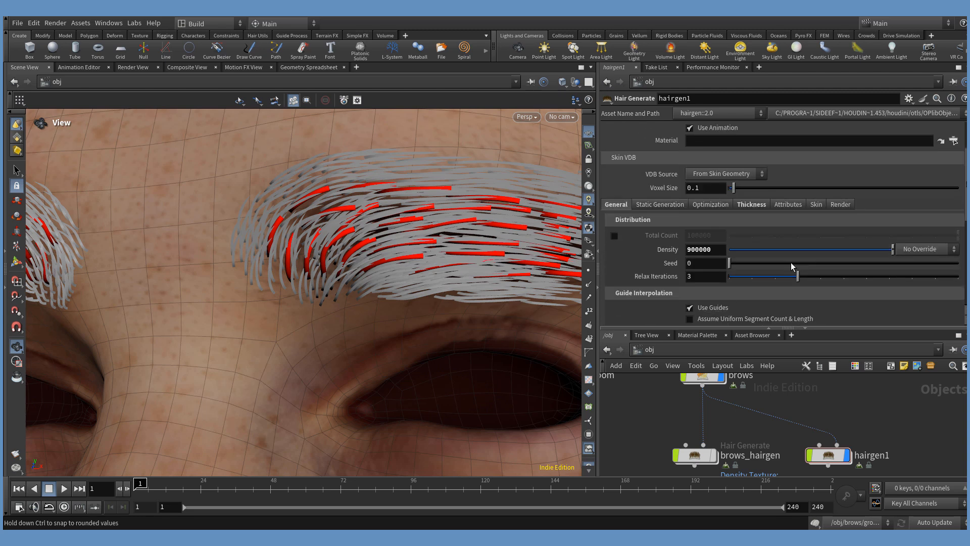
left_click(920, 249)
left_click(921, 286)
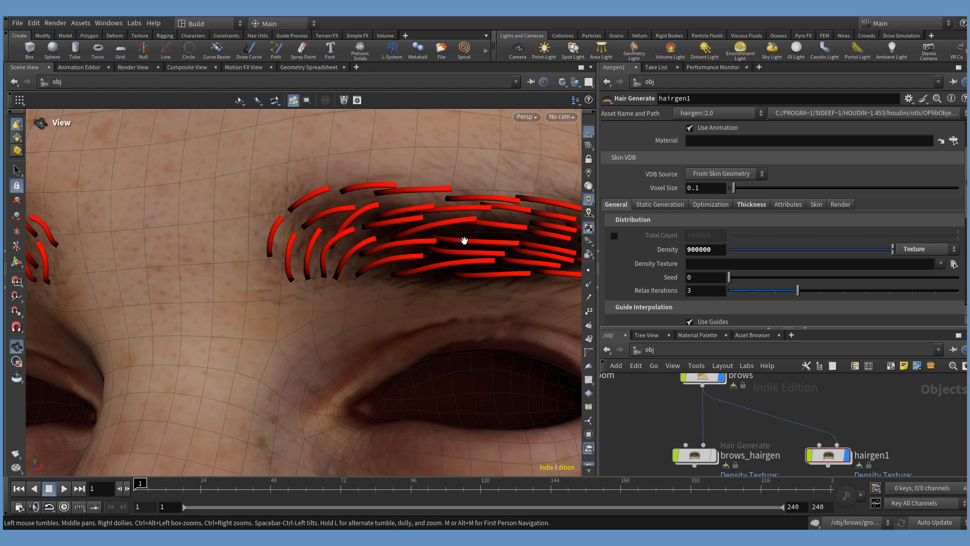
left_click_drag(478, 254, 386, 236)
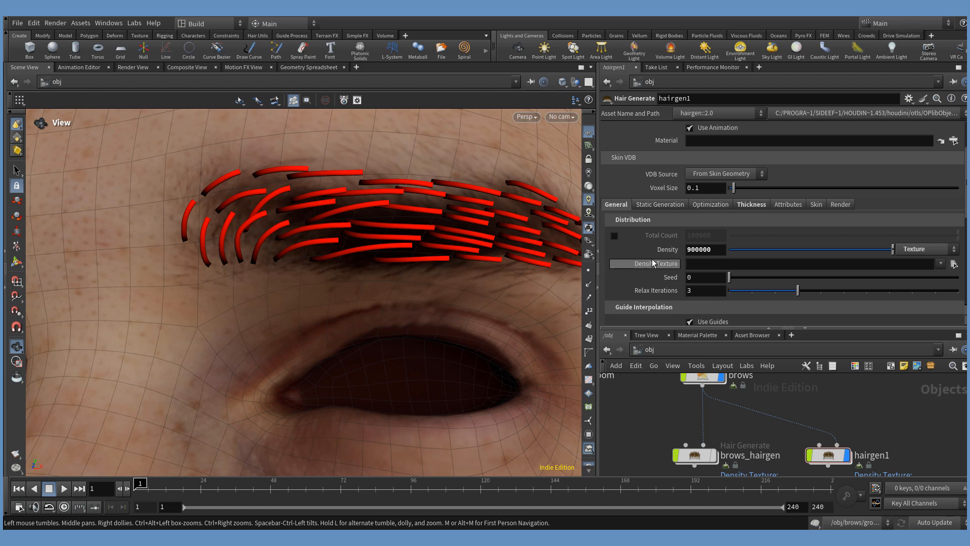
- Open the groom network inside brows and select the OUT_brow_mask null fed by texturemaskpaint1's Mask Volumes output
left_click_drag(704, 328, 703, 288)
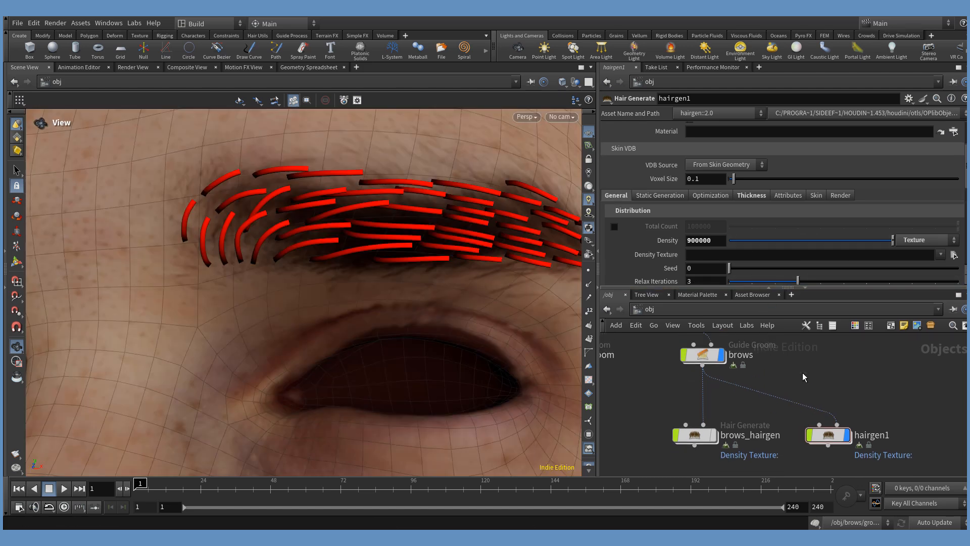
scroll(804, 377, "down", 2)
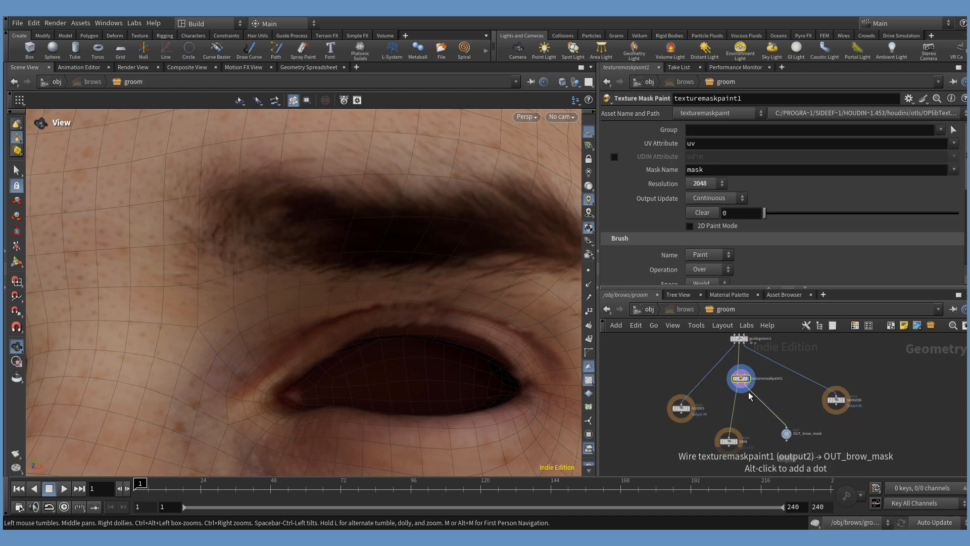
scroll(750, 396, "up", 2)
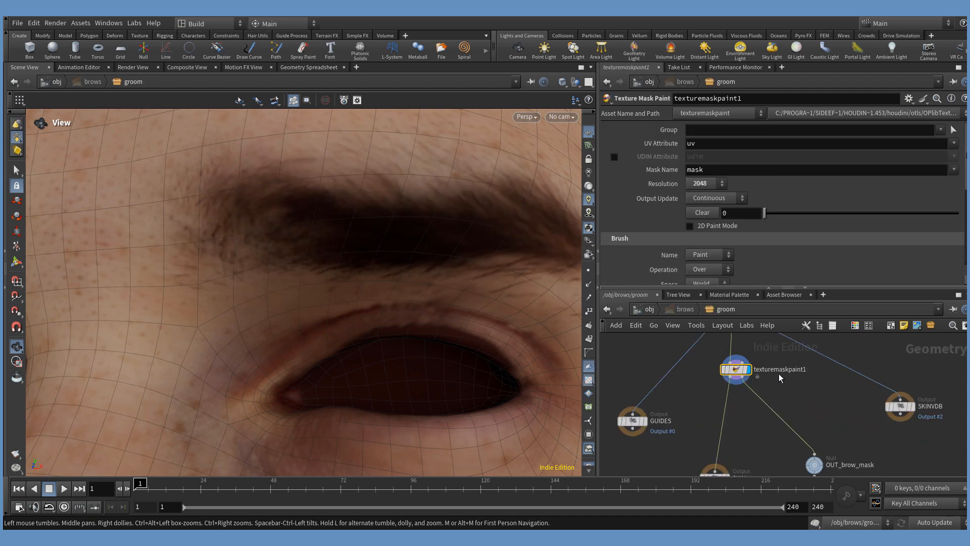
scroll(764, 379, "down", 2)
scroll(832, 438, "down", 2)
middle_click_drag(831, 438, 801, 375)
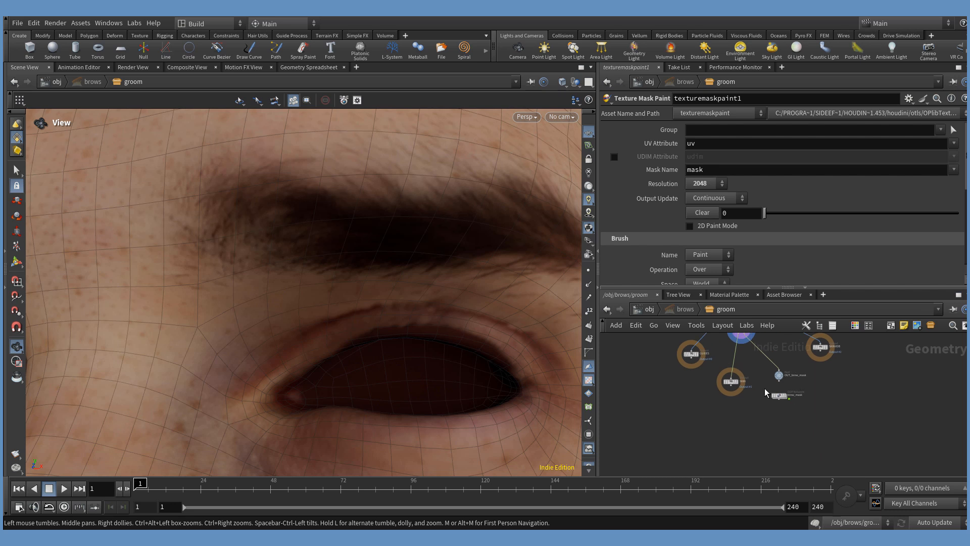
scroll(756, 367, "up", 3)
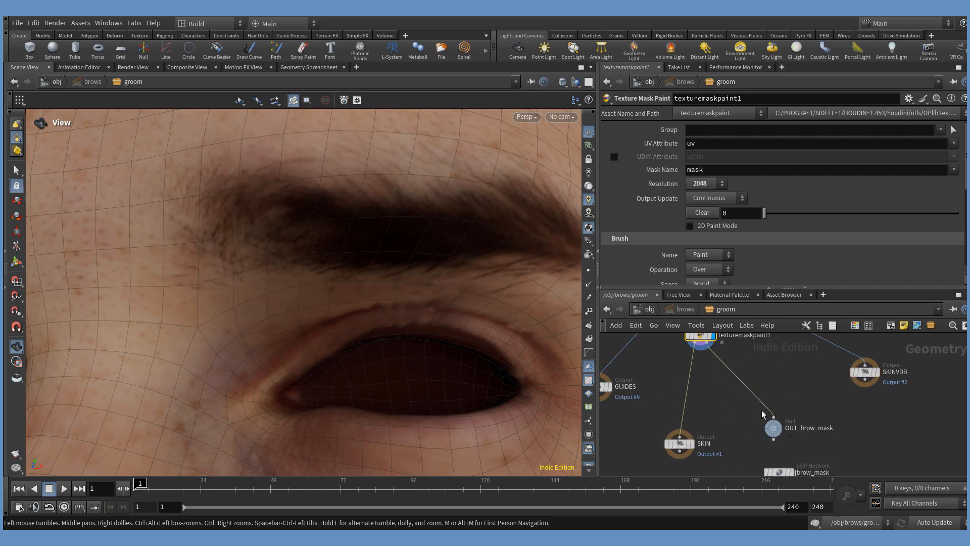
scroll(779, 398, "up", 1)
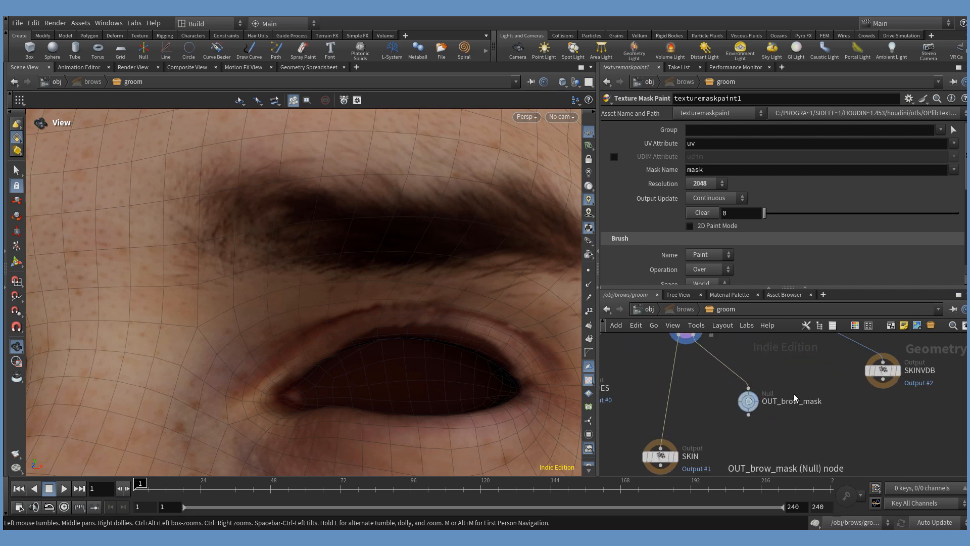
middle_click_drag(764, 393, 762, 439)
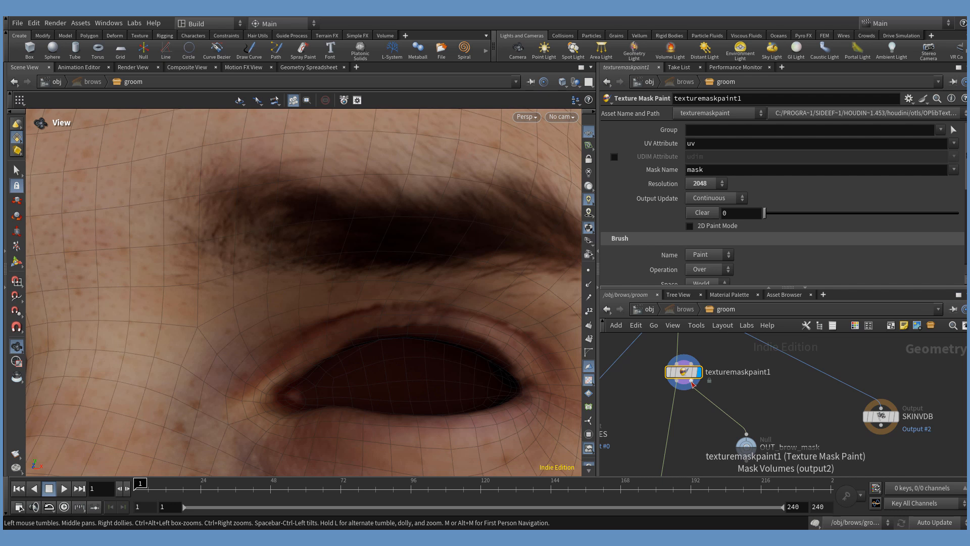
middle_click_drag(786, 418, 792, 373)
left_click(787, 402)
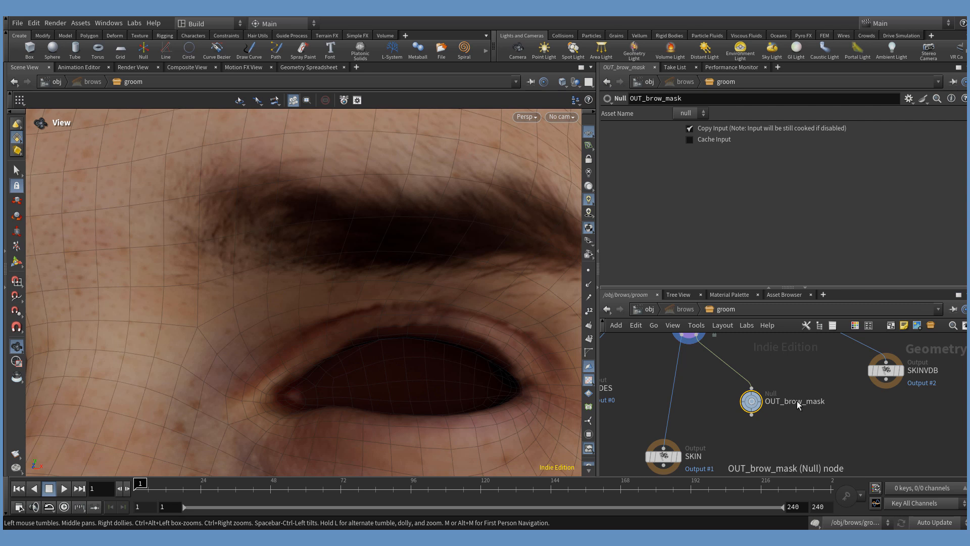
- Move the brow_mask COP network node further away from OUT_brow_mask in the groom network
scroll(805, 413, "down", 2)
middle_click_drag(799, 427, 784, 375)
left_click_drag(784, 423, 805, 407)
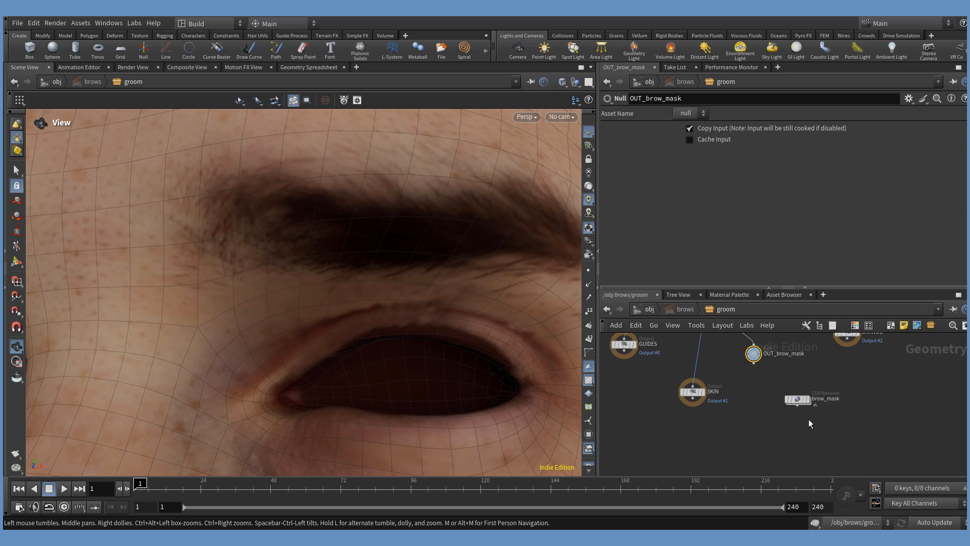
scroll(831, 402, "up", 2)
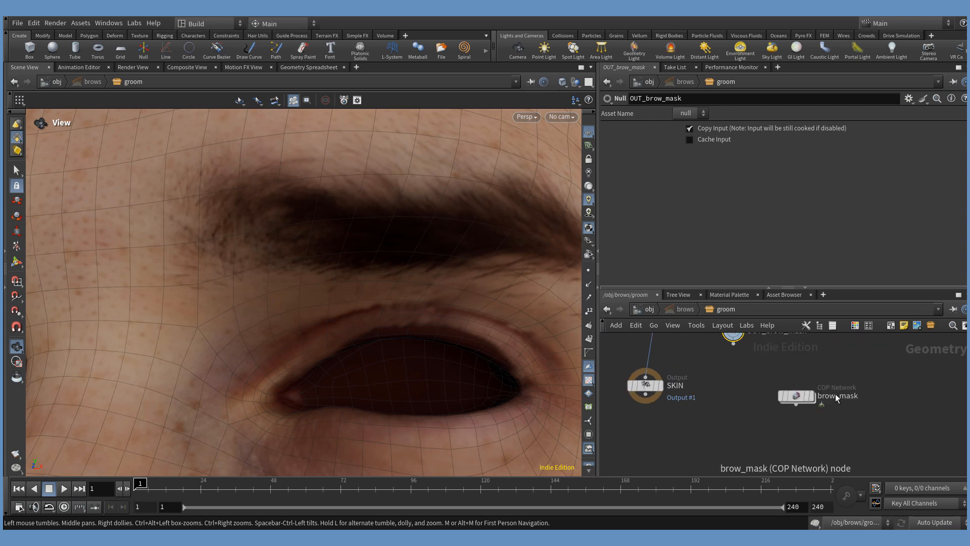
middle_click_drag(699, 408, 700, 433)
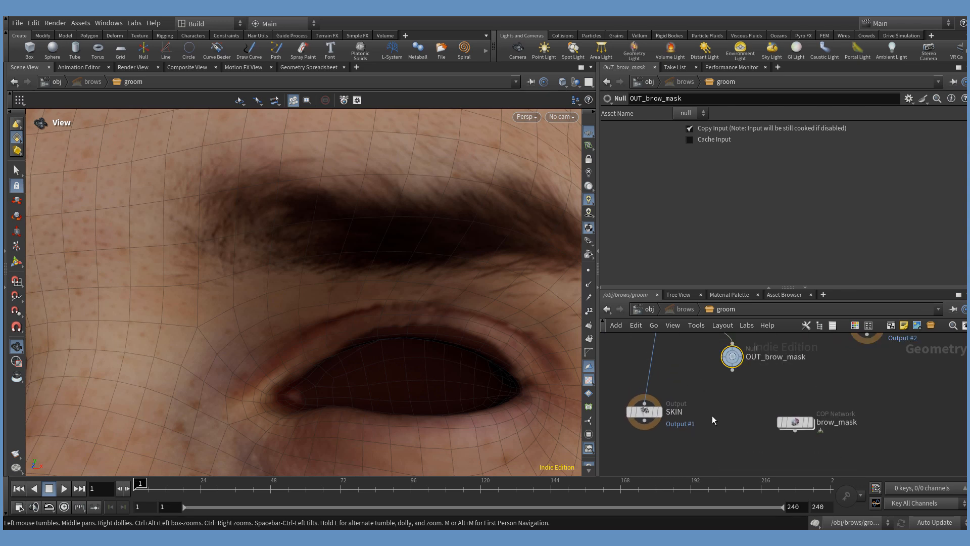
- Enter the brow_mask COP network and enlarge the network area to show its whole node chain
double_click(798, 422)
middle_click_drag(820, 454, 802, 422)
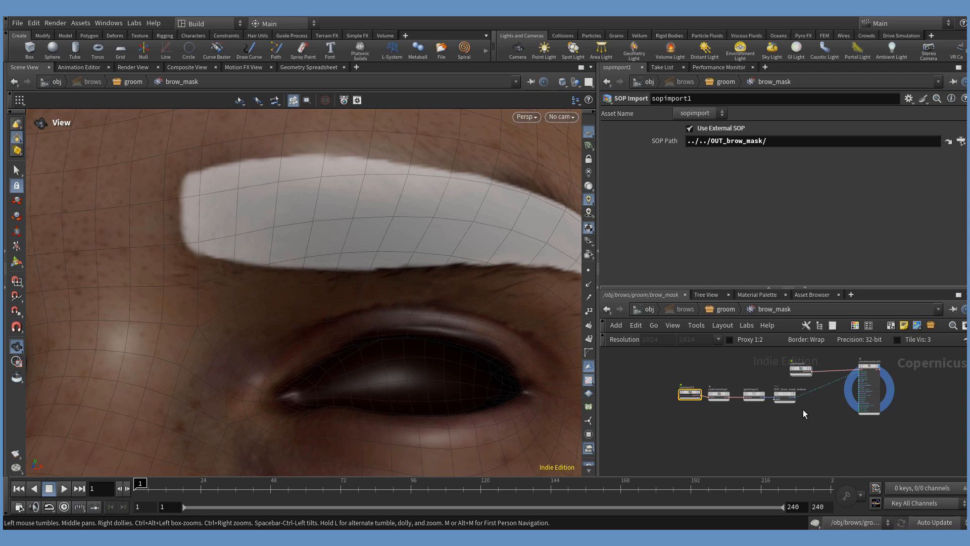
left_click_drag(796, 288, 796, 172)
scroll(780, 364, "up", 2)
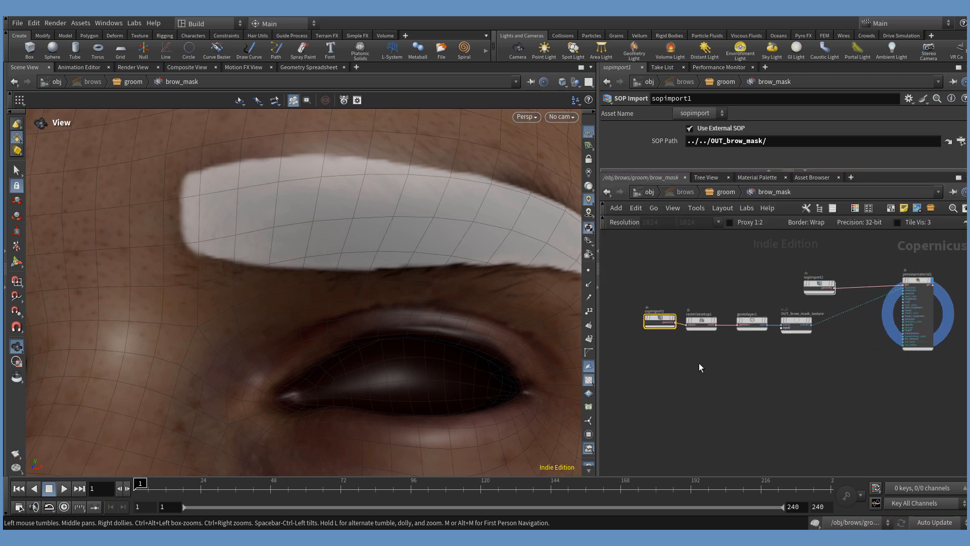
middle_click_drag(738, 397, 708, 377)
- Add a SOP Import node in empty space below the existing brow_mask node chain
left_click(649, 372)
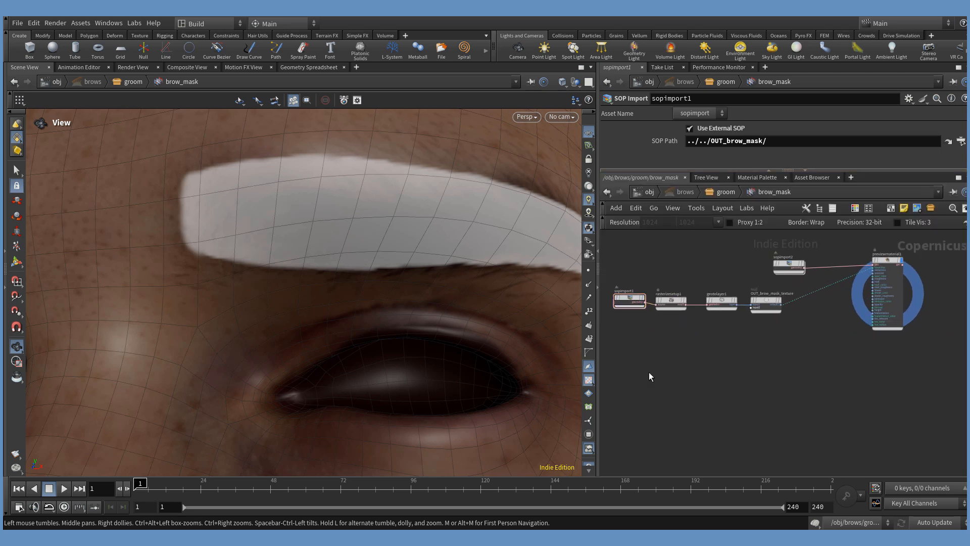
key("Tab")
type("sop")
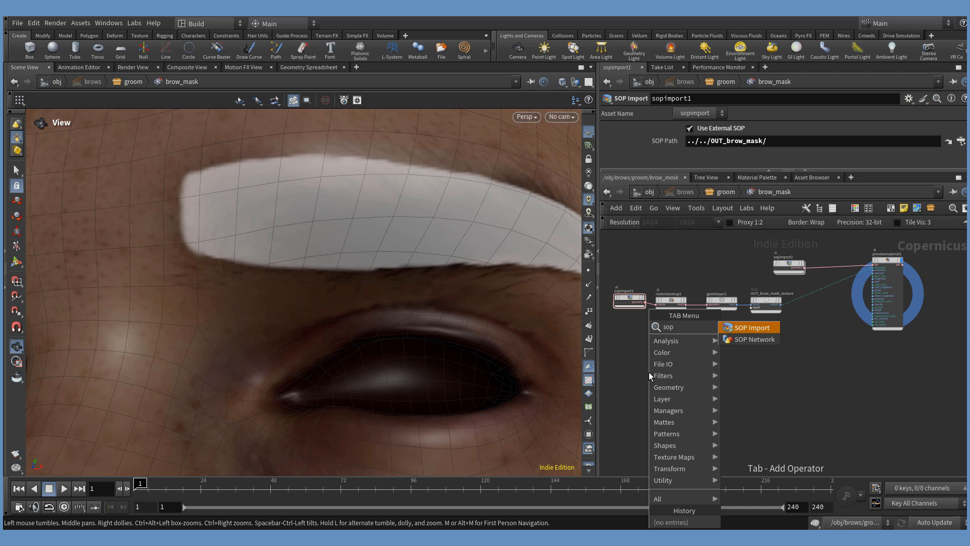
key("Return")
left_click(653, 391)
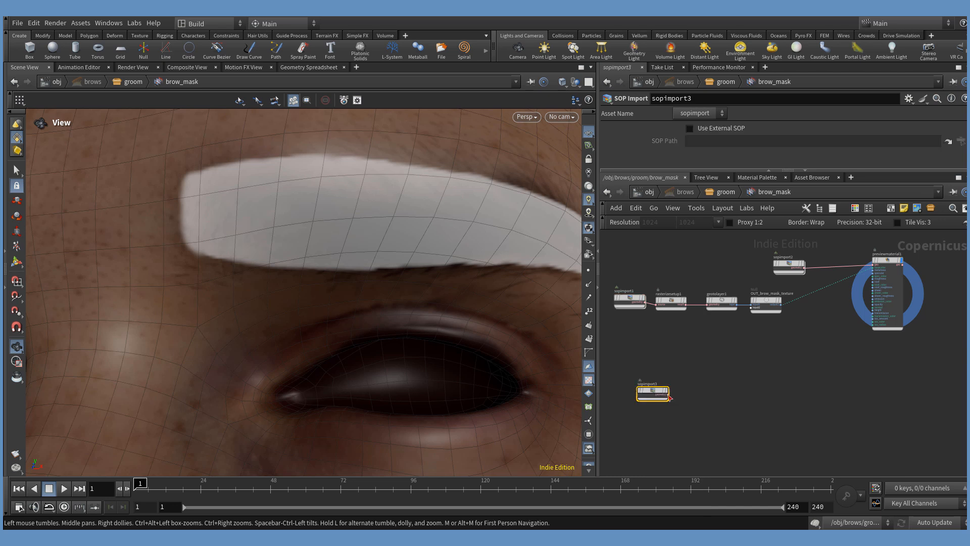
mouse_move(662, 397)
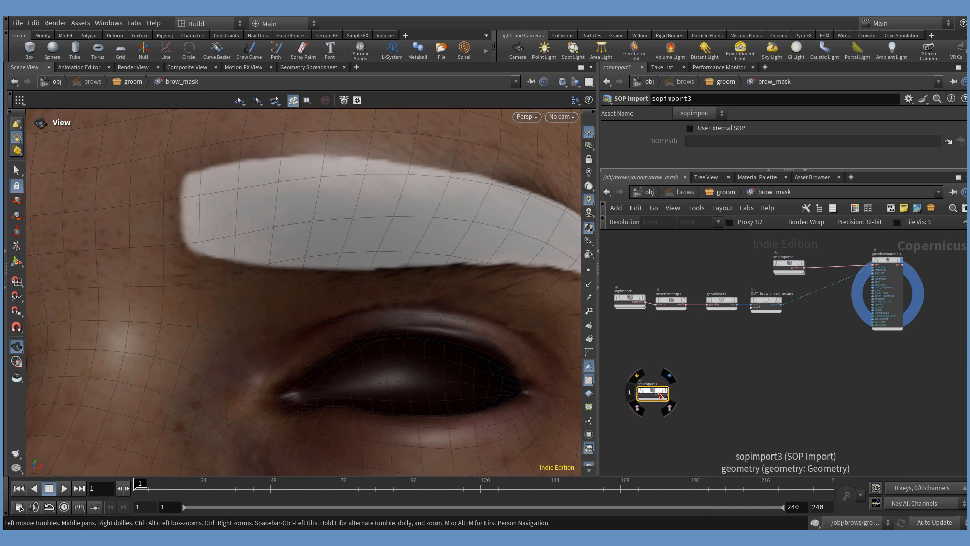
- Add another SOP Import node between the new one and the existing chain, and undo the stray network dot
left_click_drag(668, 395, 698, 351)
key("Escape")
key("ctrl+z")
mouse_move(650, 394)
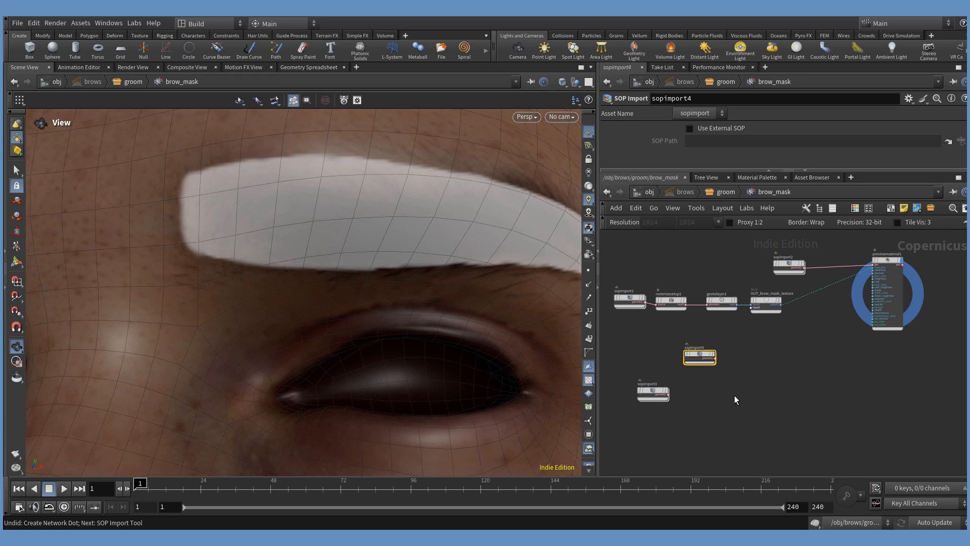
- Copy the OUT_brow_mask null in the groom network and return inside the brow_mask COP network
left_click(726, 193)
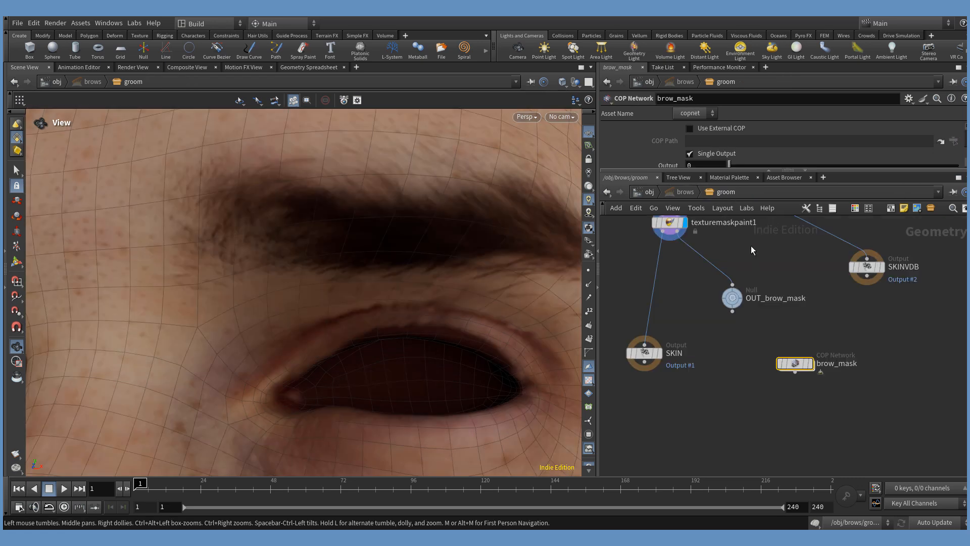
middle_click_drag(734, 240, 738, 284)
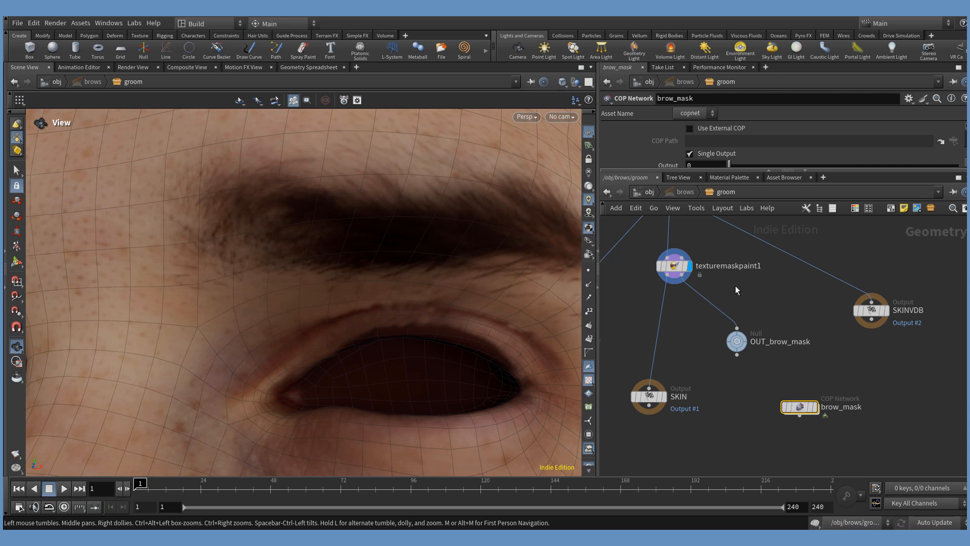
left_click(734, 346)
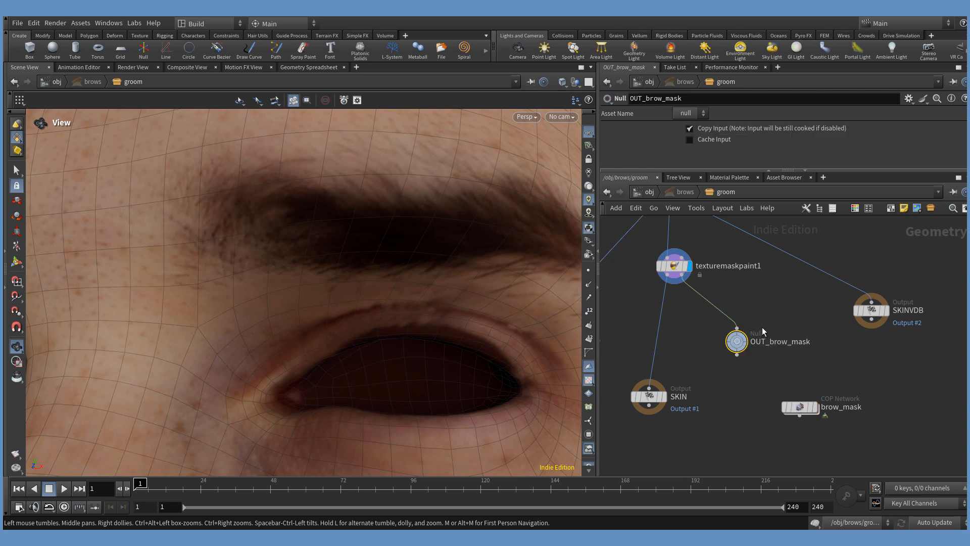
key("ctrl+c")
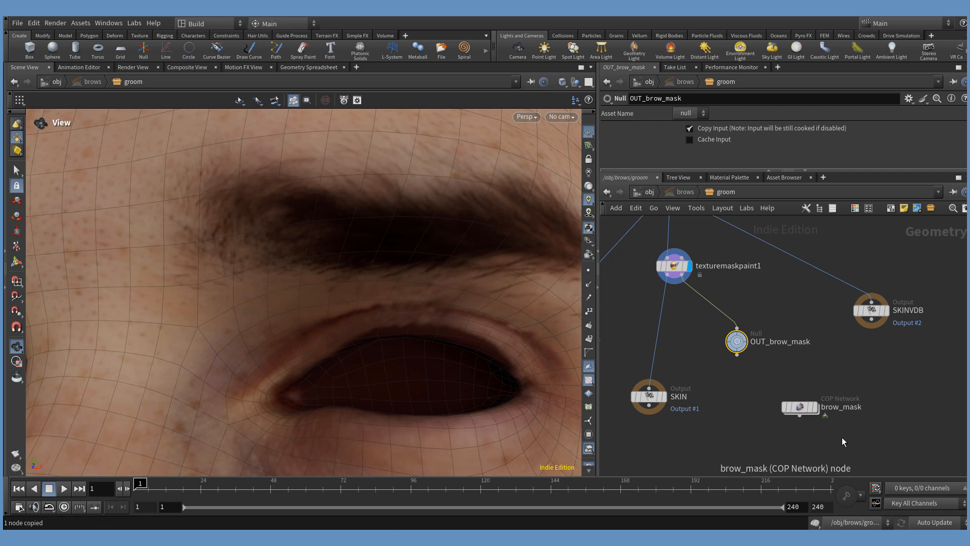
double_click(800, 409)
key("ctrl+v")
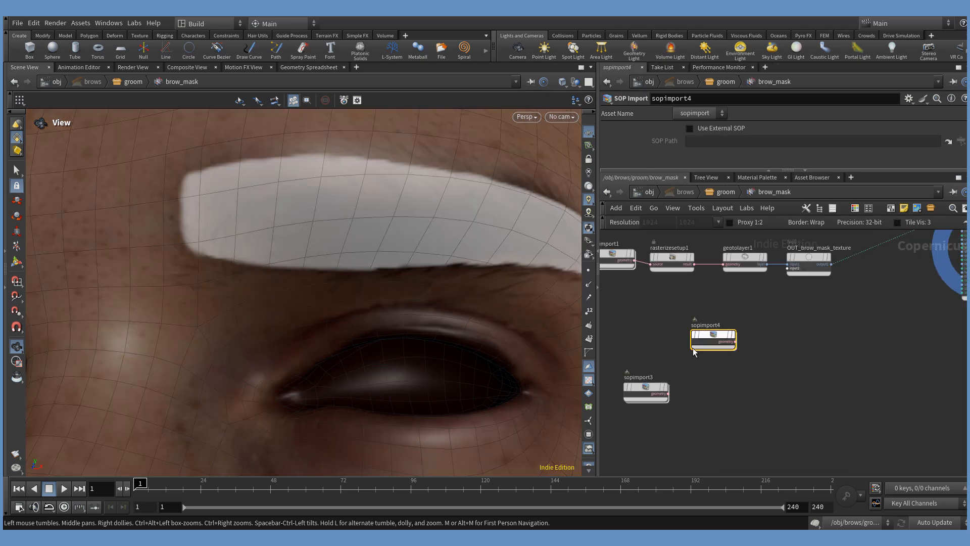
- Display the lower SOP Import node, sopimport3, and hide all other objects in the scene view
scroll(711, 391, "up", 3)
left_click(674, 394)
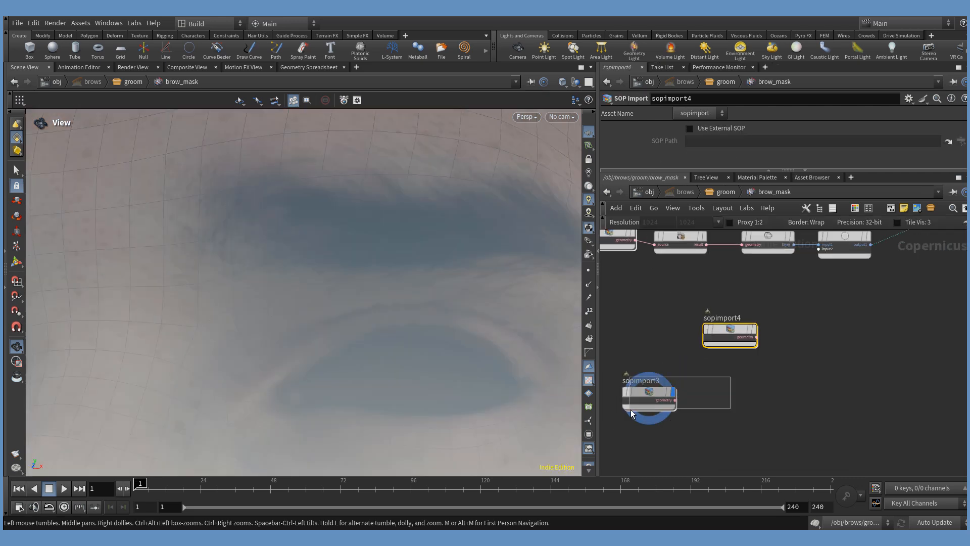
left_click(578, 82)
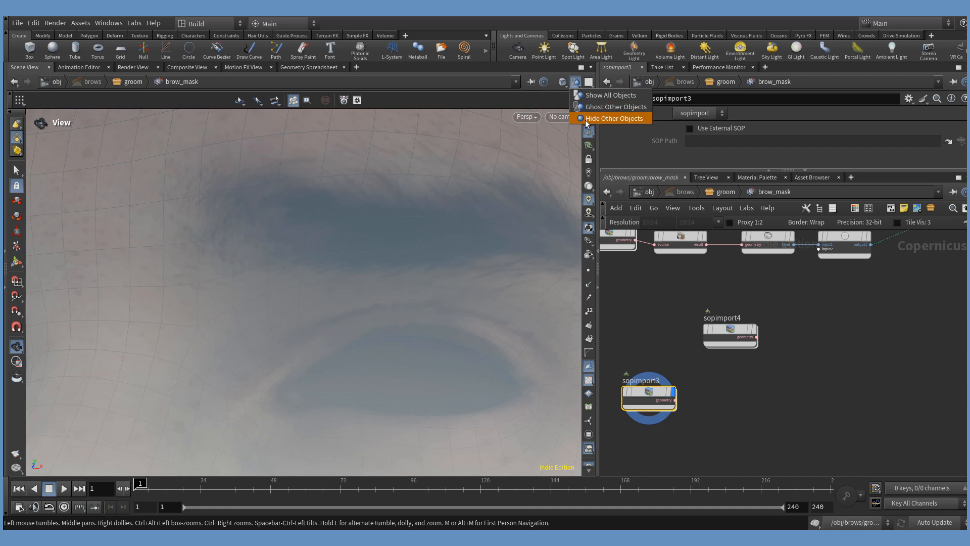
left_click(611, 119)
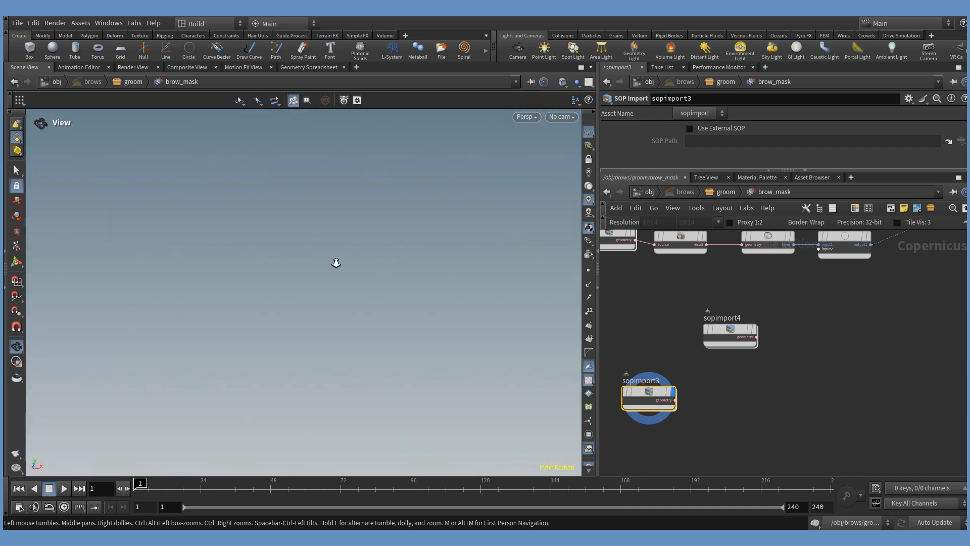
- Make sopimport3 use the external SOP /obj/brows/groom/OUT_brow_mask and bring its geometry into view
left_click(711, 133)
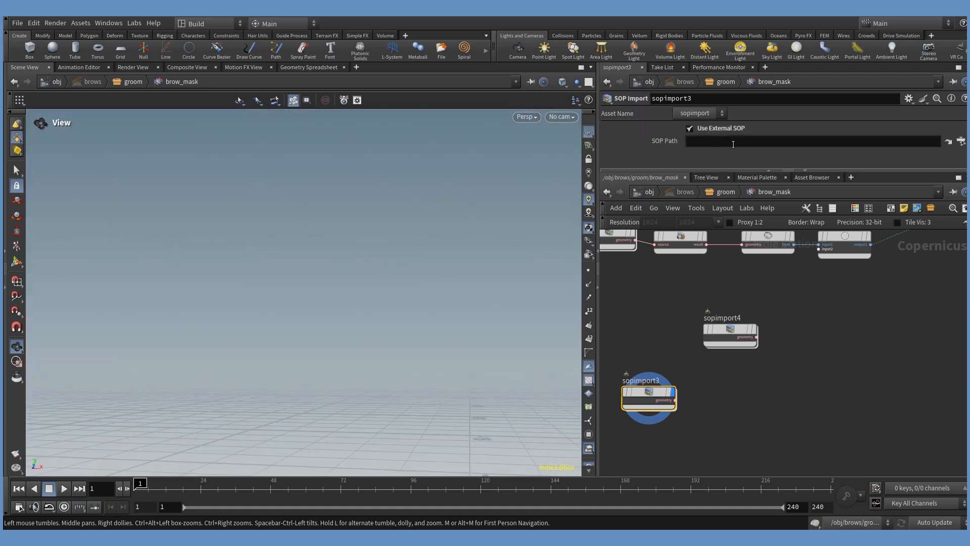
left_click(733, 145)
key("ctrl+v")
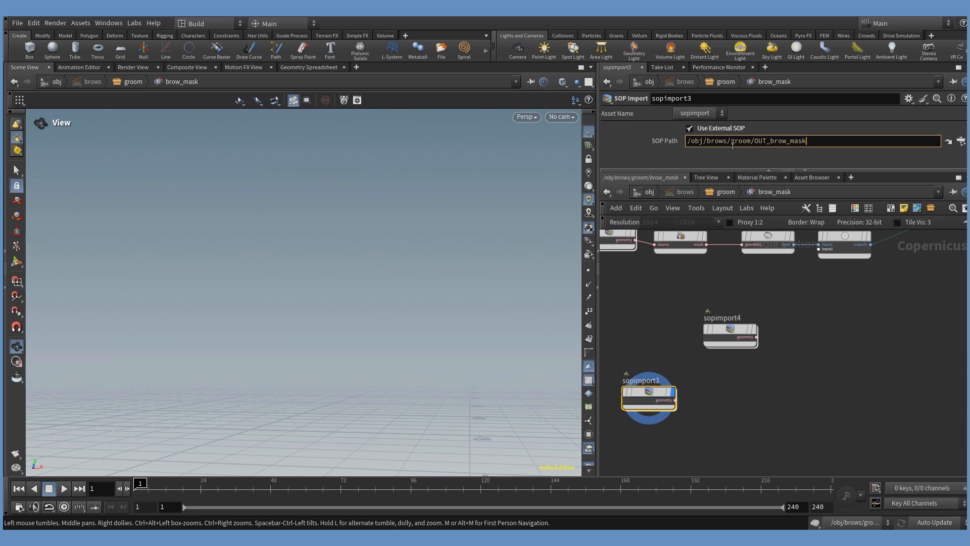
key("Return")
mouse_move(362, 264)
left_mouse_down()
mouse_move(397, 296)
mouse_move(392, 283)
mouse_move(438, 255)
mouse_move(412, 294)
mouse_move(323, 271)
mouse_move(338, 292)
mouse_move(274, 291)
mouse_move(359, 308)
mouse_move(379, 208)
mouse_move(377, 251)
left_mouse_up()
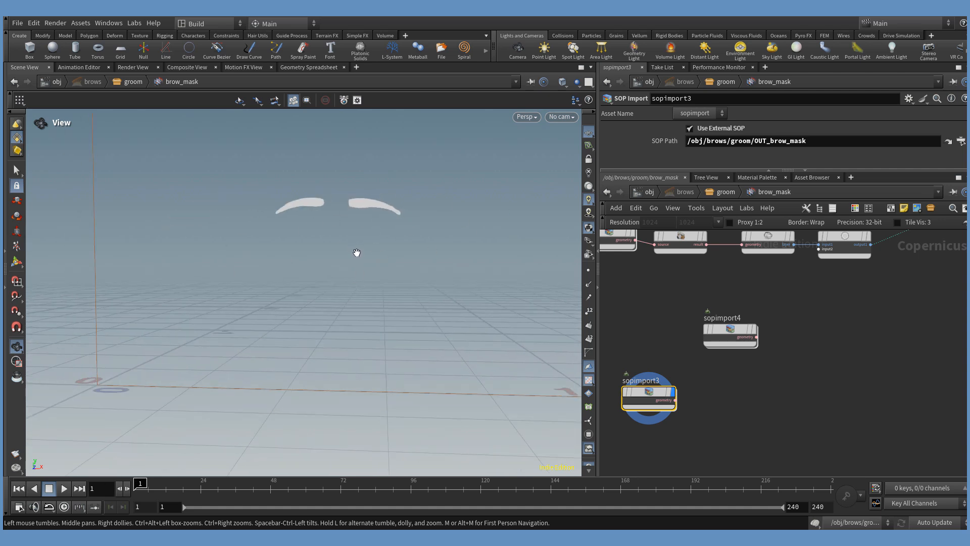
- Add a Preview Material node in empty space beyond the two new SOP Import nodes
scroll(855, 343, "down", 3)
middle_click_drag(846, 356, 783, 395)
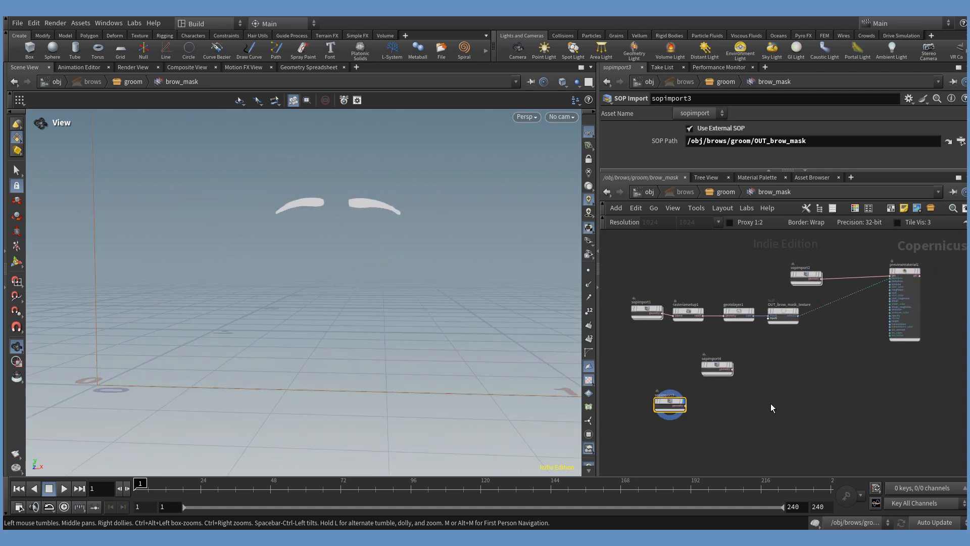
key("Tab")
type("prev")
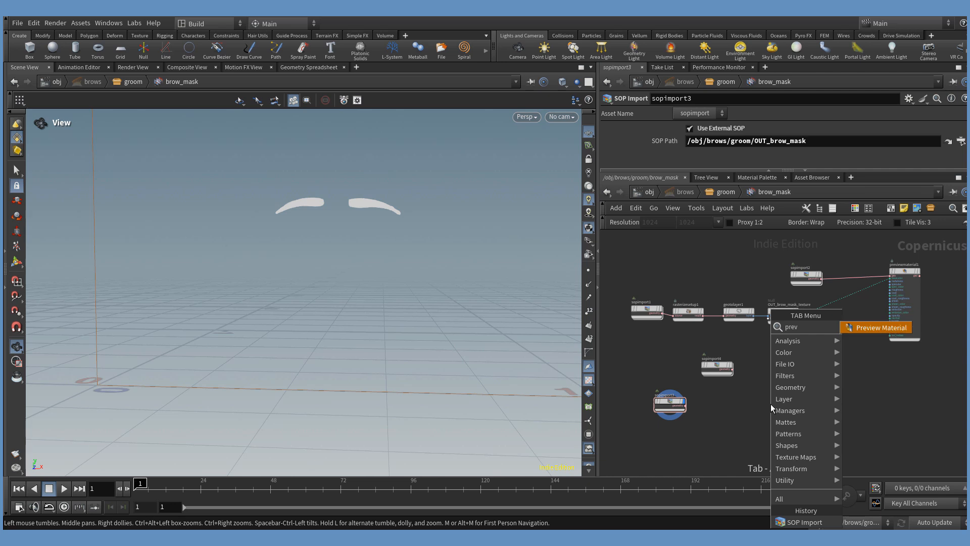
key("Return")
left_click(777, 404)
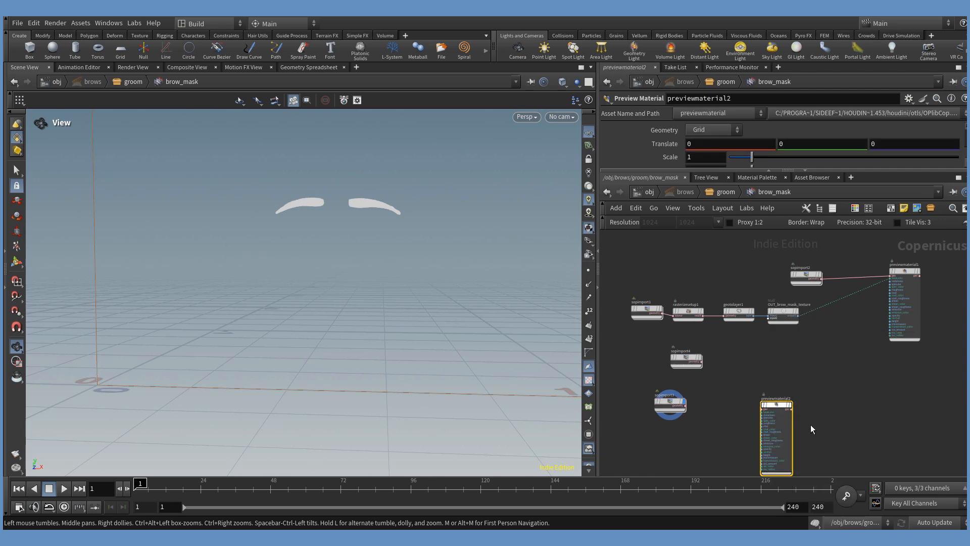
- Copy the SKIN output from the groom network and set it as sopimport4's external SOP, /obj/brows/groom/SKIN
left_click(725, 192)
left_click(659, 402)
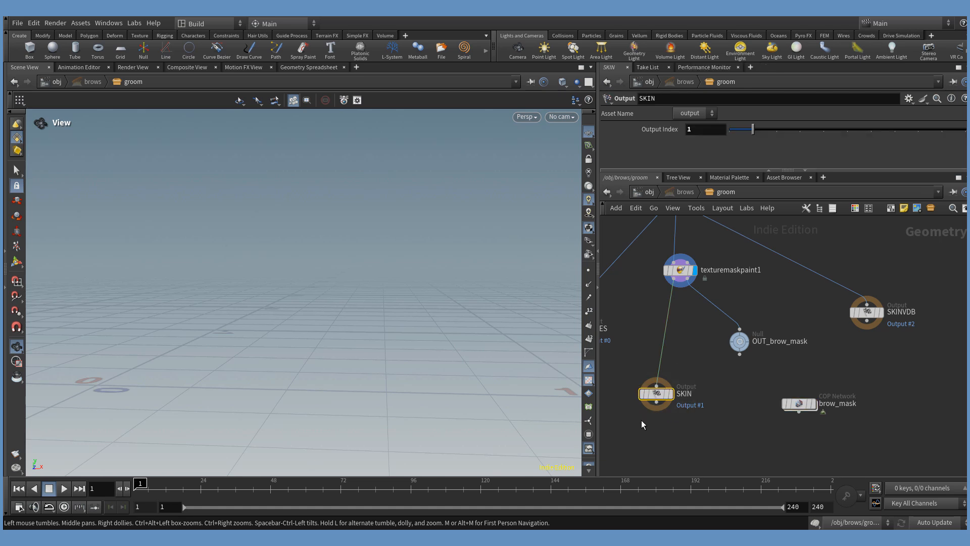
double_click(799, 403)
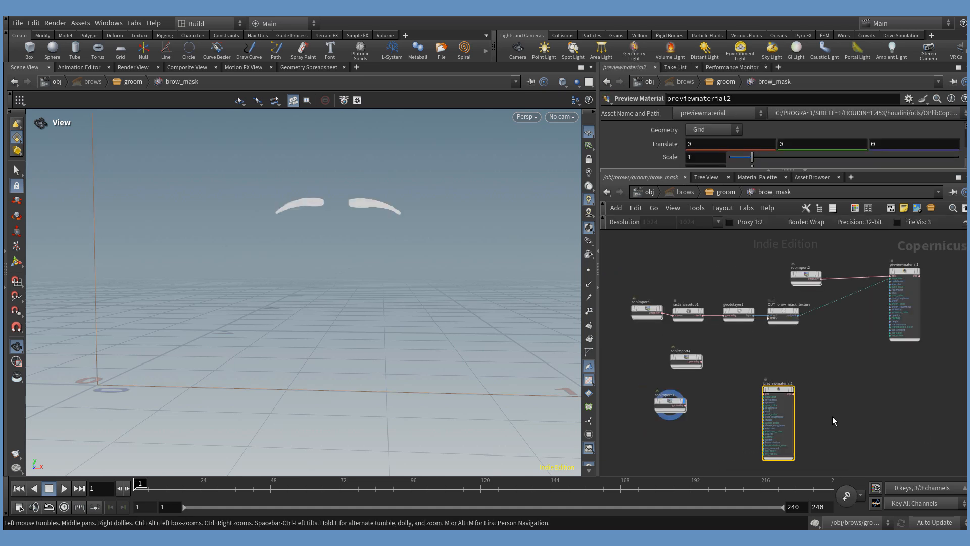
left_click_drag(664, 368, 663, 371)
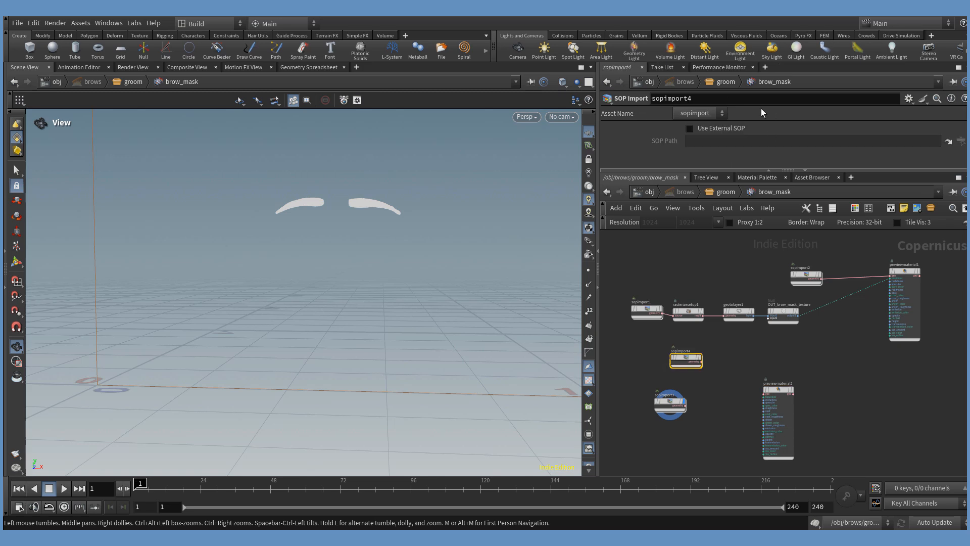
left_click(711, 130)
left_click(725, 141)
key("ctrl+v")
key("Return")
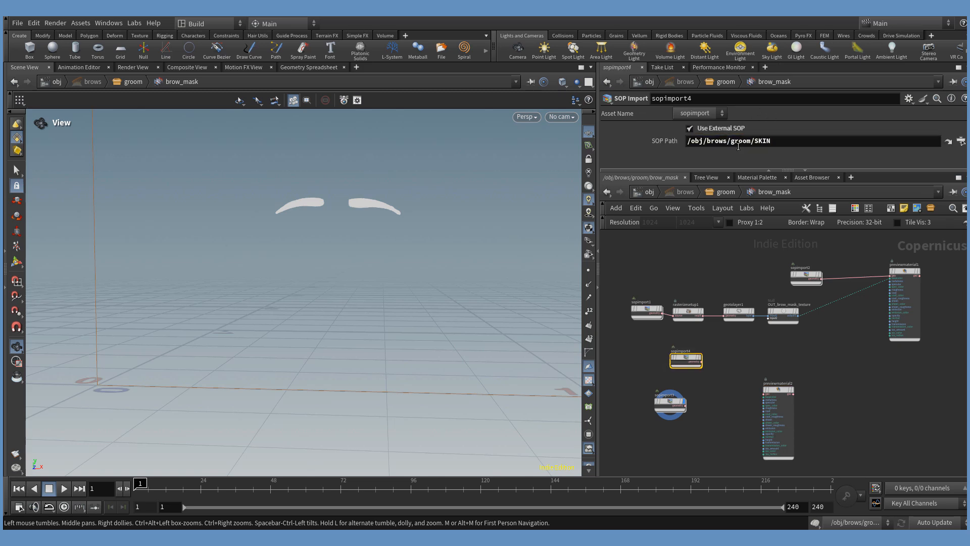
- Display sopimport4, frame the imported skin in the scene view, and move previewmaterial2 slightly up and away from the imports
scroll(698, 349, "up", 2)
left_click(717, 343)
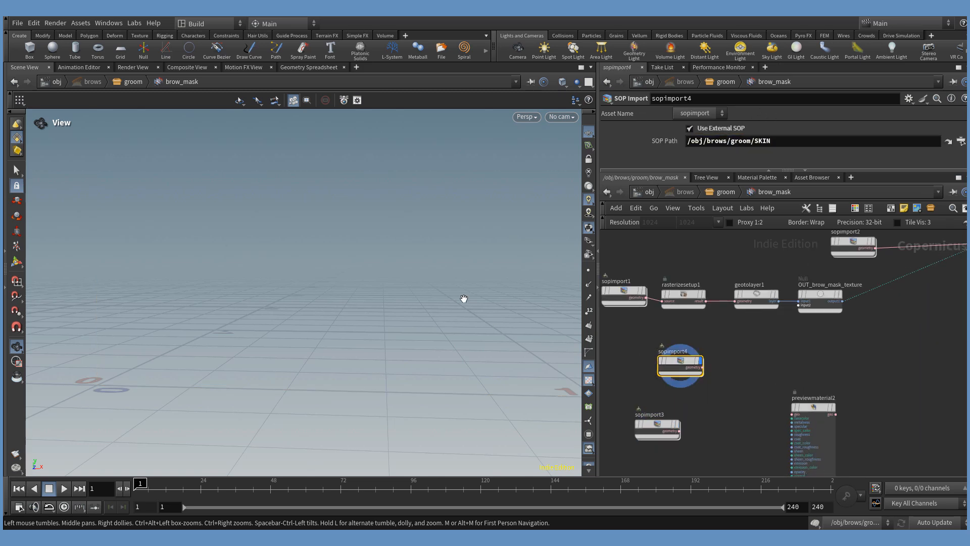
key("f")
left_click_drag(797, 430, 815, 402)
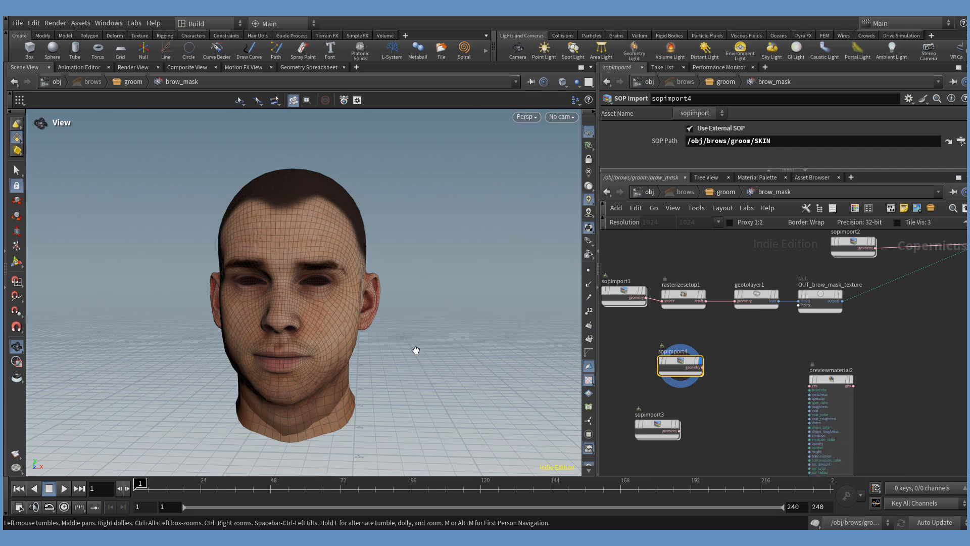
left_click_drag(416, 350, 405, 264)
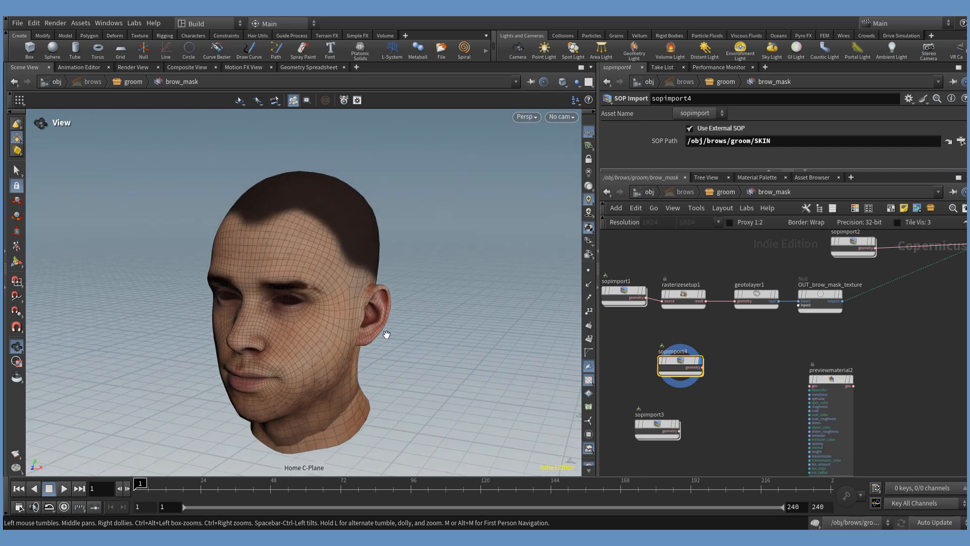
- Display previewmaterial2 and connect sopimport4's geometry output to its geo input
middle_click_drag(733, 406, 732, 377)
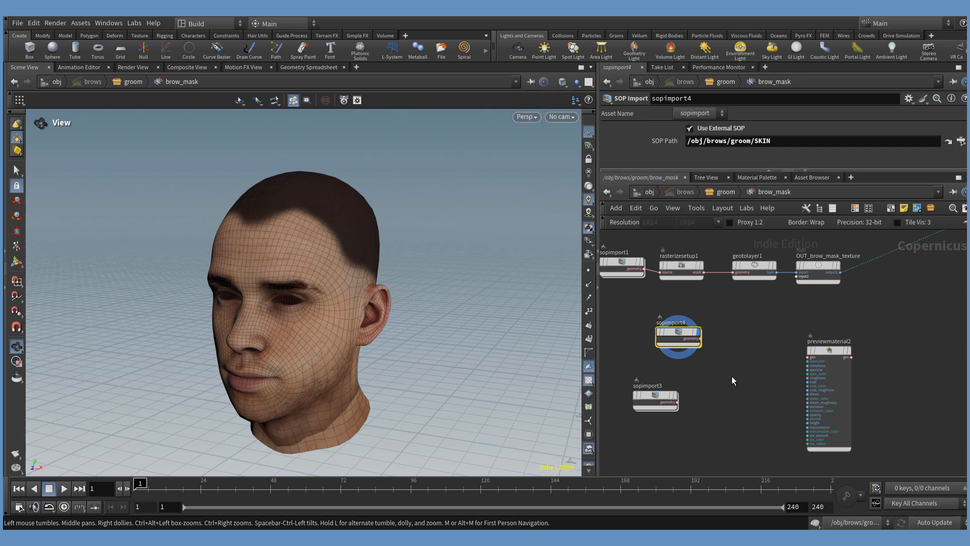
left_click(851, 351)
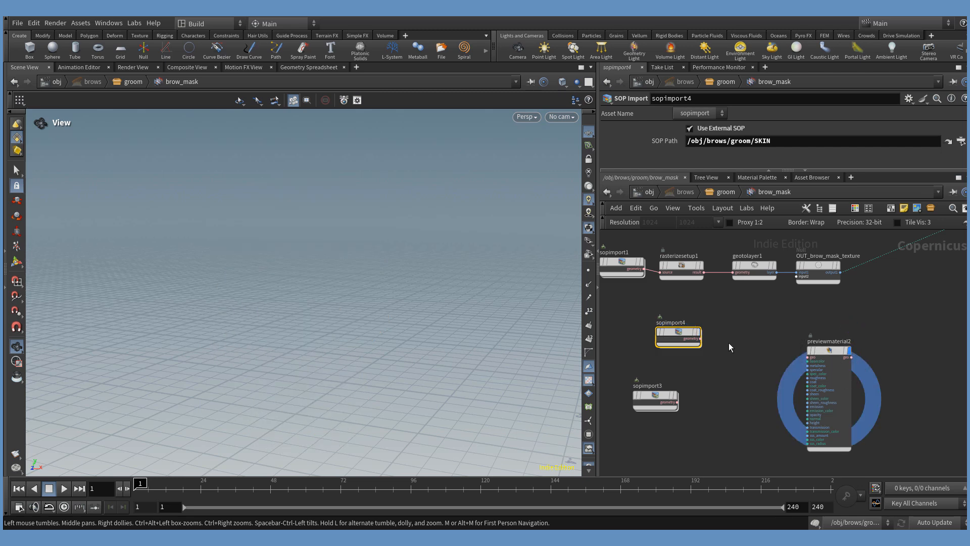
left_click(700, 339)
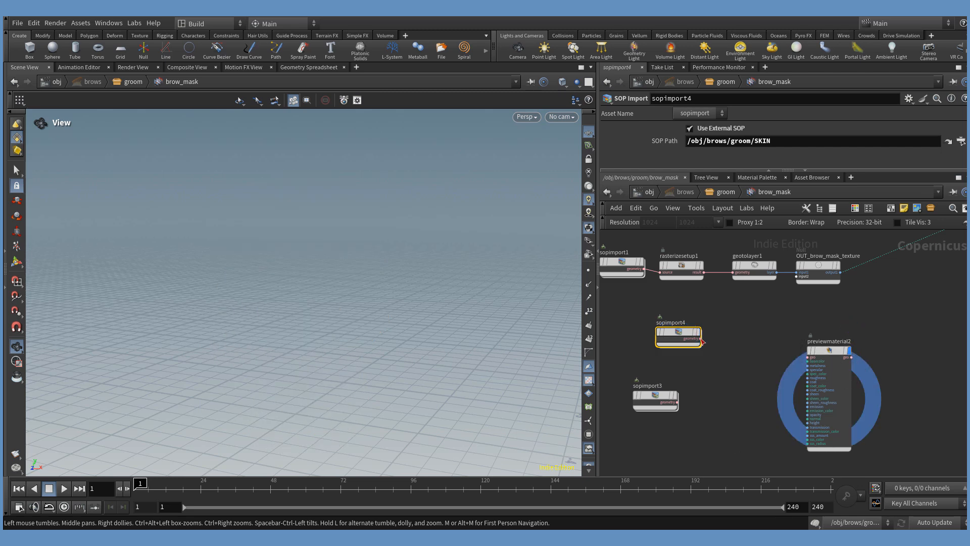
left_click(829, 355)
left_click_drag(395, 330, 283, 288)
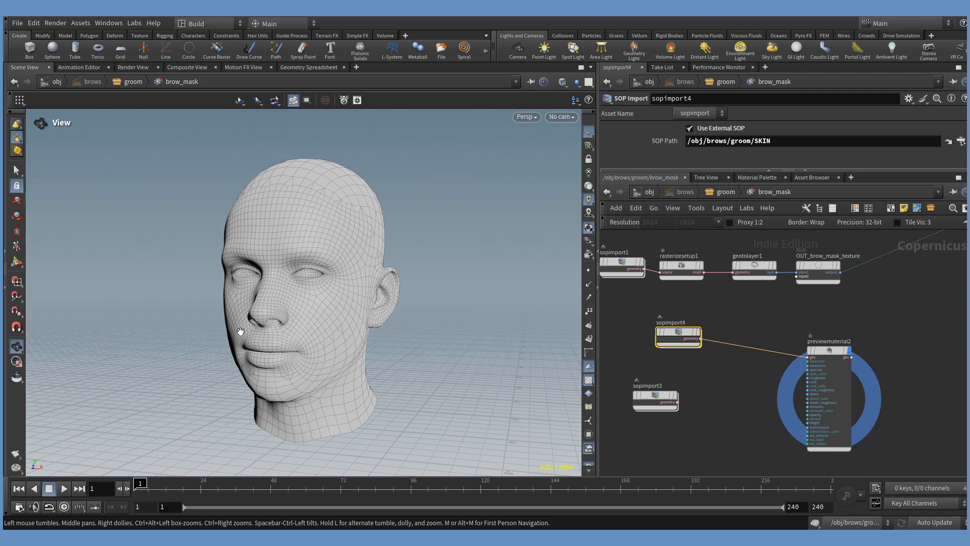
- Line up sopimport4 below sopimport1 and move sopimport3 lower to make room for its chain
middle_click_drag(861, 401, 861, 393)
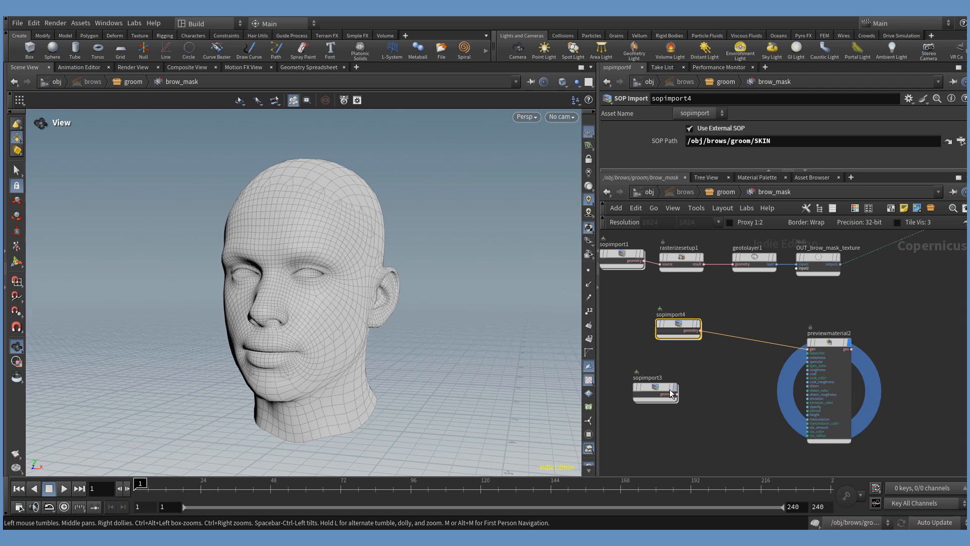
scroll(748, 385, "down", 2)
mouse_move(676, 402)
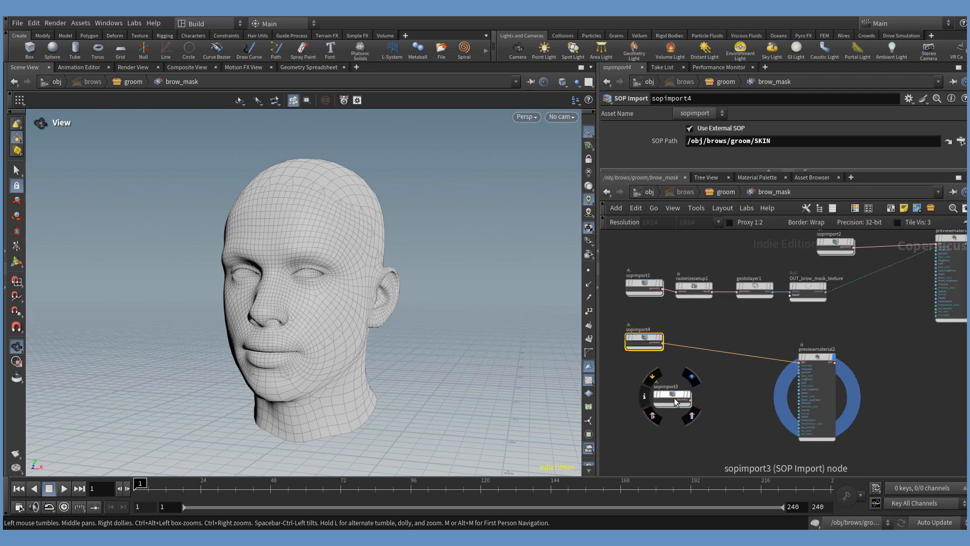
left_click_drag(676, 401, 665, 414)
- Add a Rasterize Setup node beside sopimport3
left_click(694, 427)
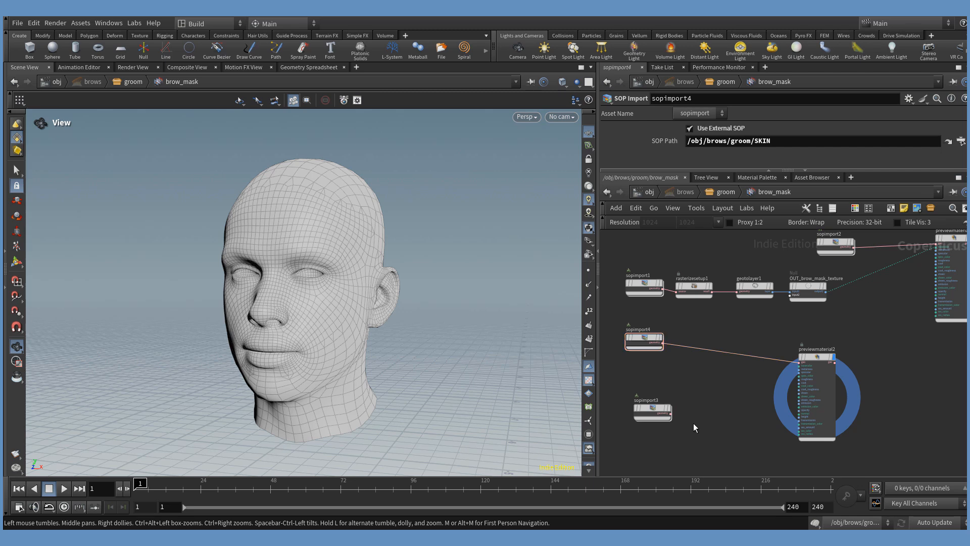
key("Tab")
type("raster")
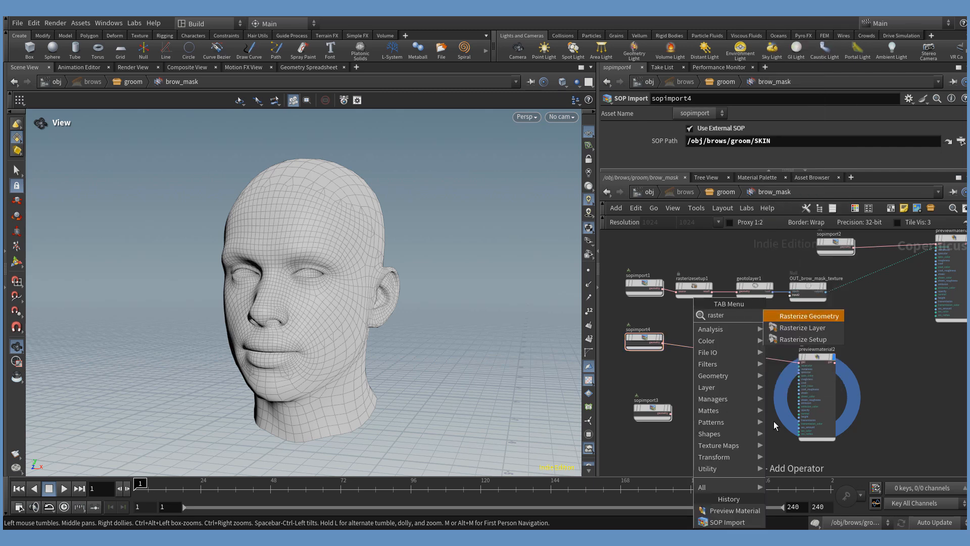
left_click(808, 339)
left_click(709, 406)
- Display sopimport3, connect its geometry to rasterizesetup2's source input, and frame the brow geometry
scroll(672, 416, "up", 2)
left_click(669, 402)
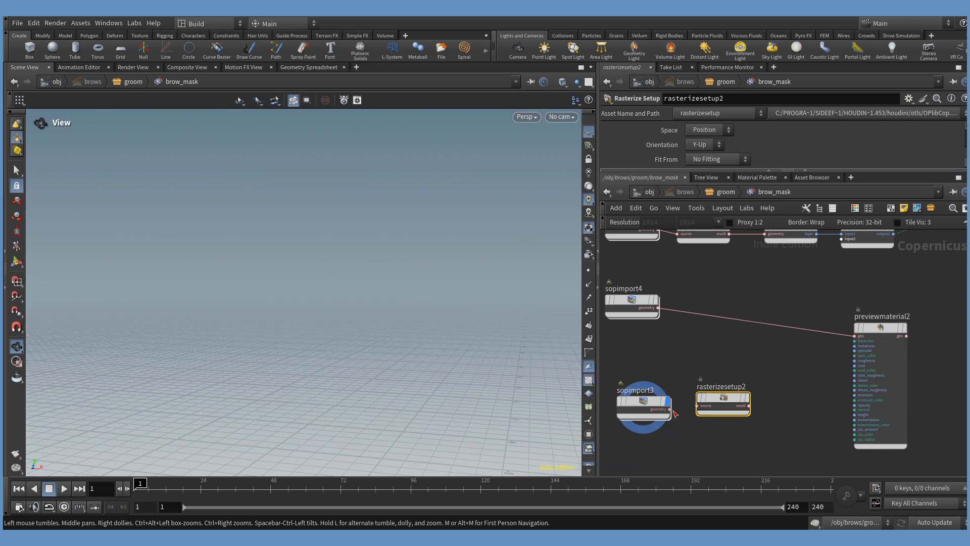
left_click_drag(670, 410, 697, 406)
key("f")
key("h")
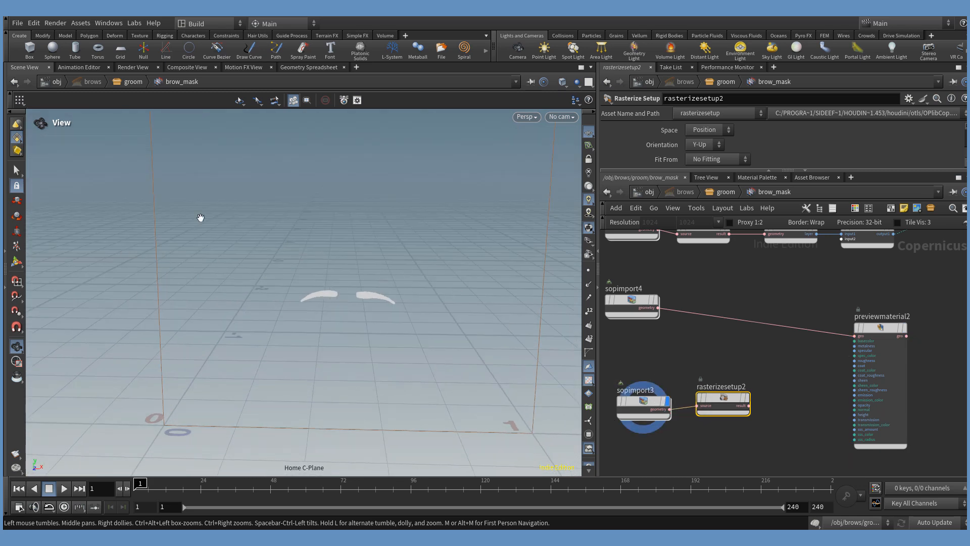
- Line up and display rasterizesetup2, set its Space to UVs, and frame the result in the scene view
mouse_move(710, 397)
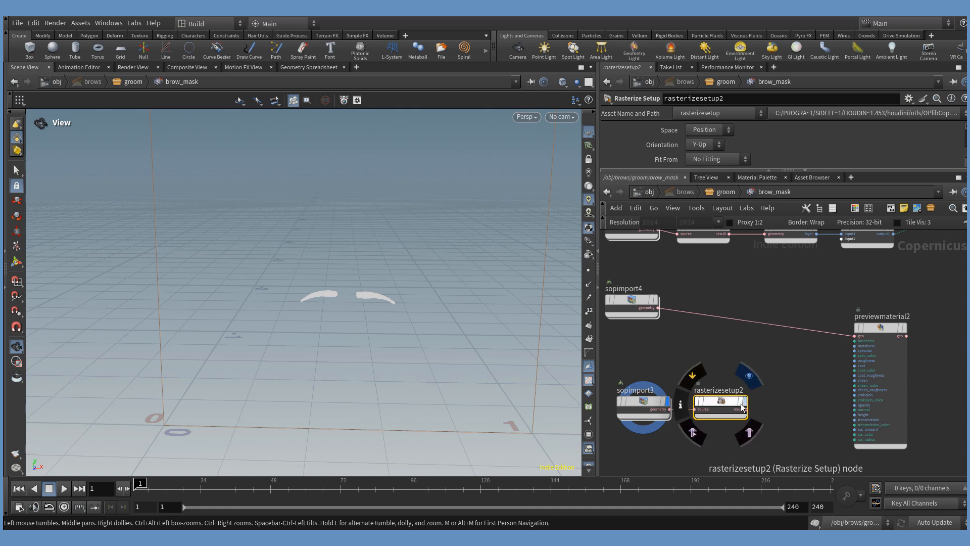
left_click(751, 372)
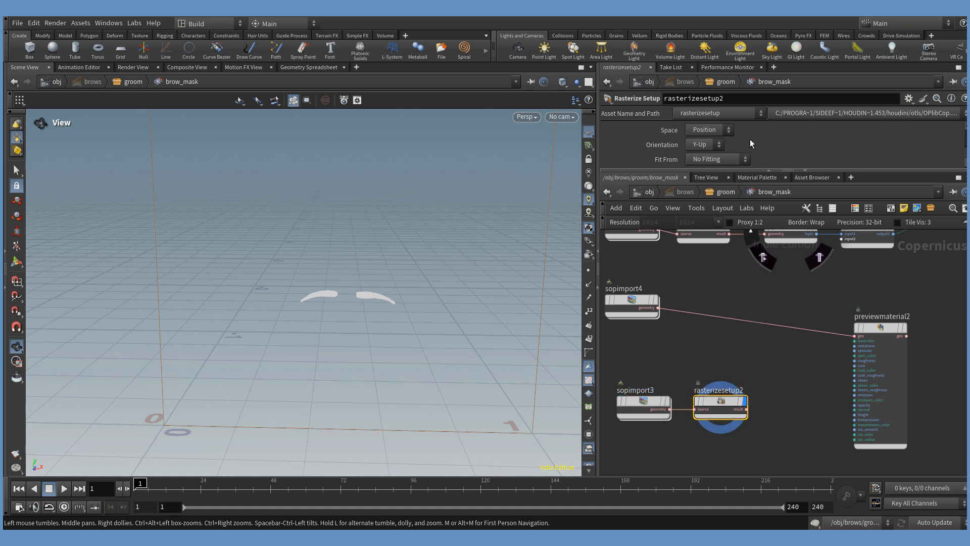
left_click(727, 132)
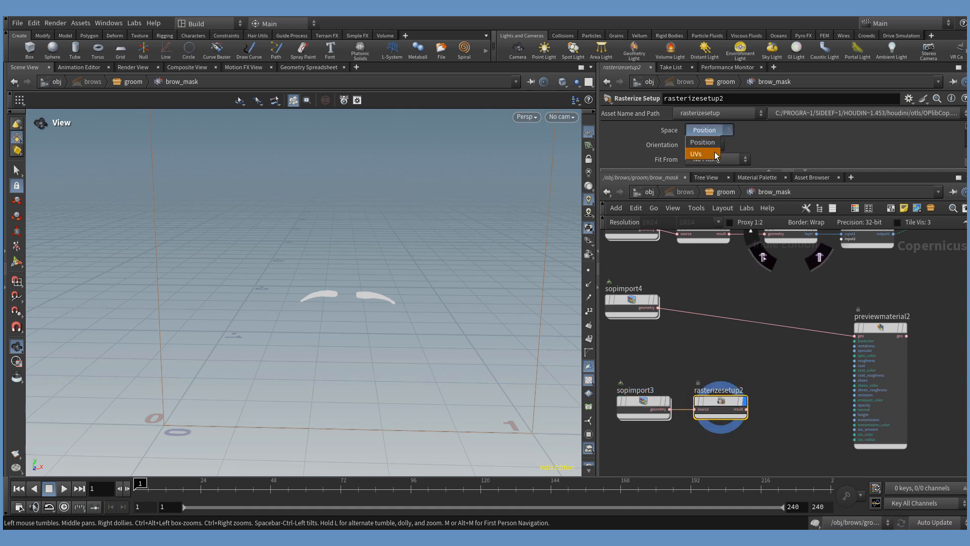
left_click(718, 154)
key("h")
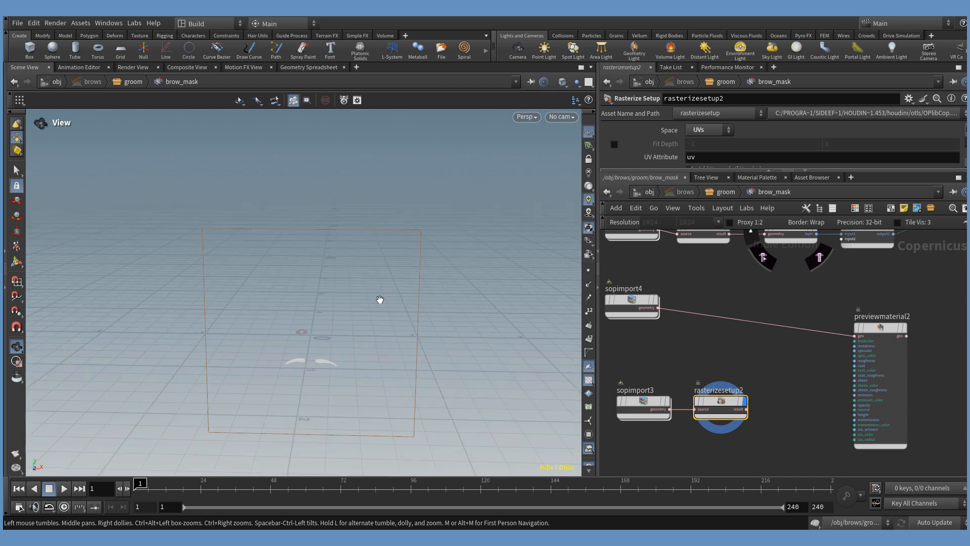
- Move previewmaterial2 aside, add a Geometry to Layer node fed by rasterizesetup2, and display its output from the front
left_click_drag(329, 263, 352, 330)
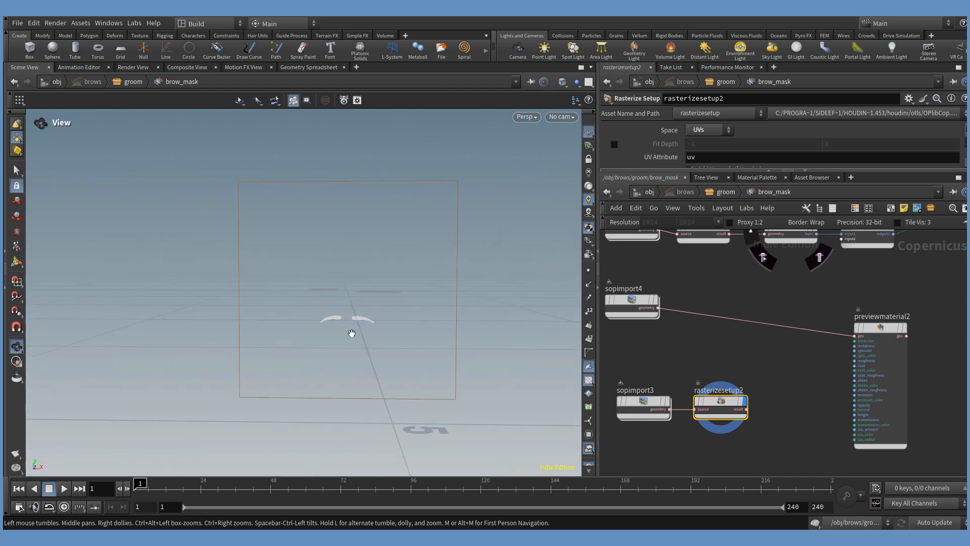
key("space+3")
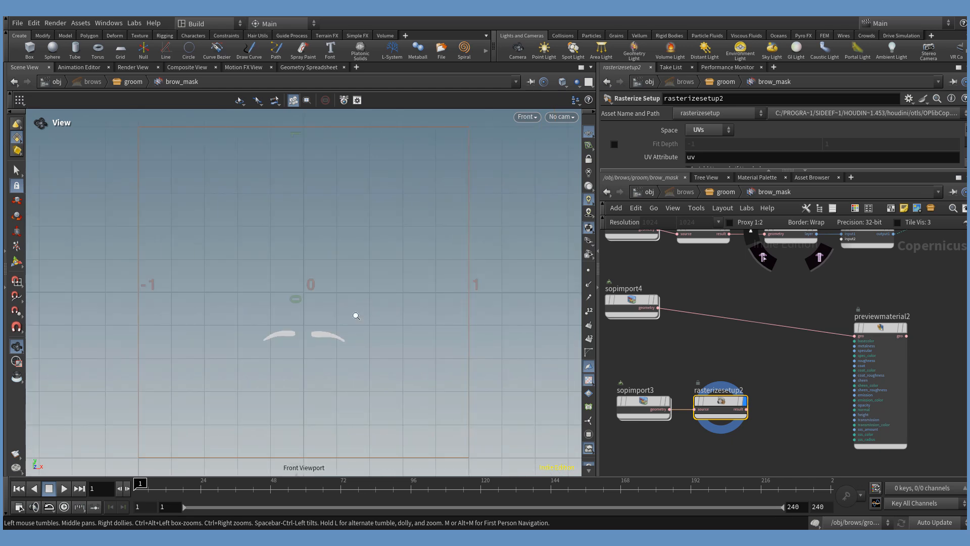
scroll(865, 352, "down", 3)
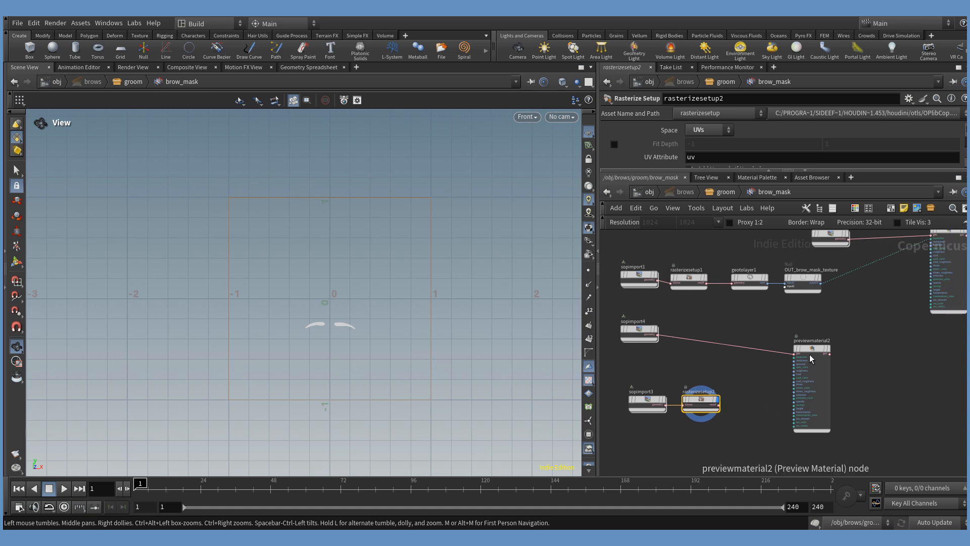
left_click_drag(865, 353, 877, 346)
key("Tab")
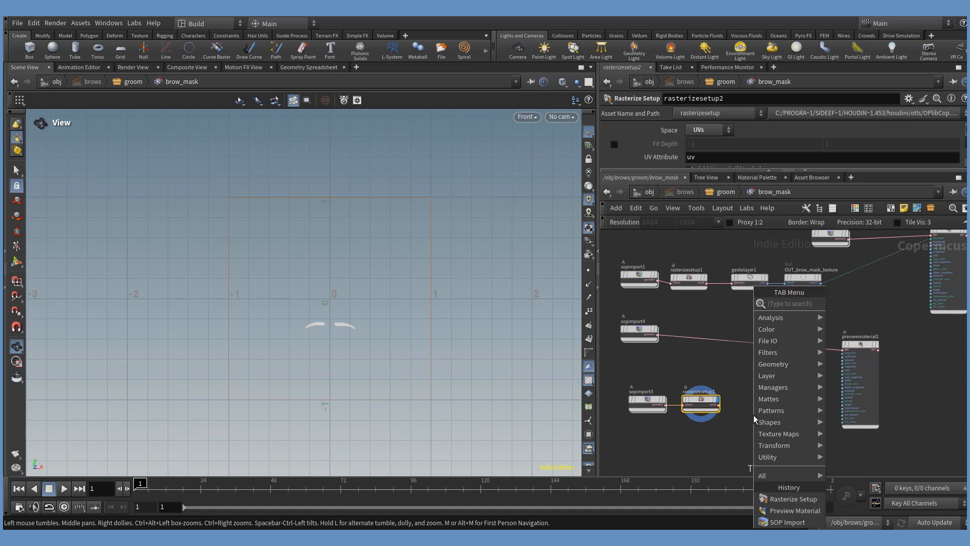
type("geot")
key("Return")
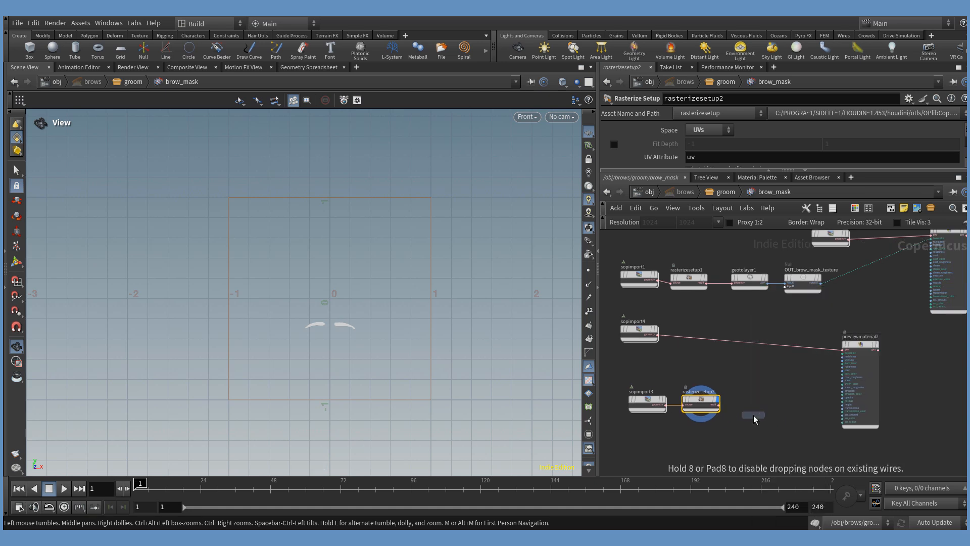
left_click(762, 401)
scroll(748, 400, "up", 3)
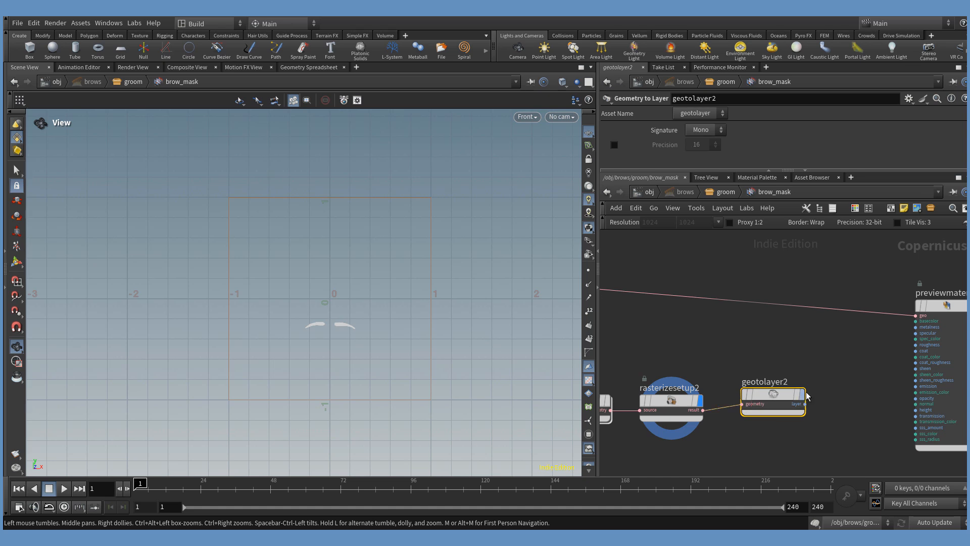
scroll(774, 428, "down", 3)
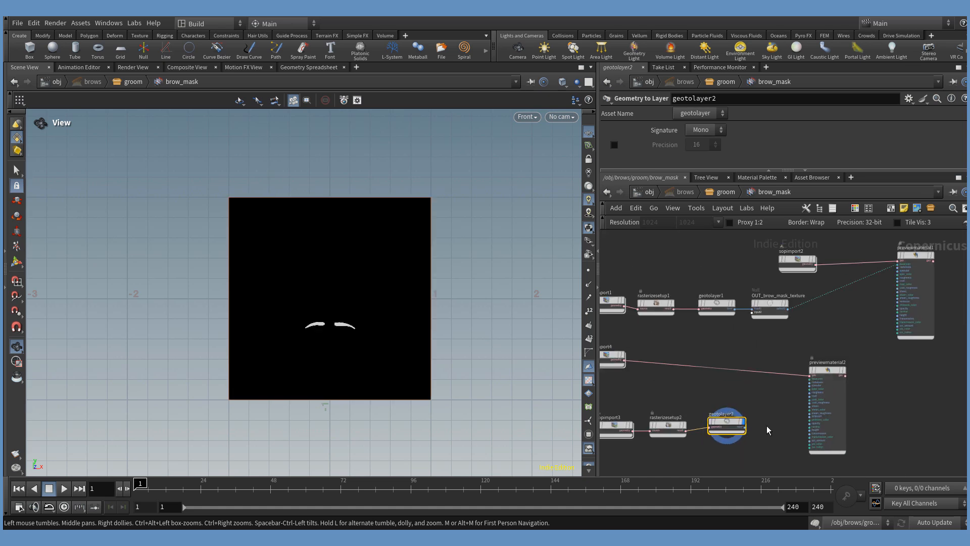
- Connect geotolayer2's layer output to previewmaterial2's basecolor, display previewmaterial2, and inspect the brow mask on the head
left_click_drag(745, 427, 817, 383)
scroll(818, 376, "up", 5)
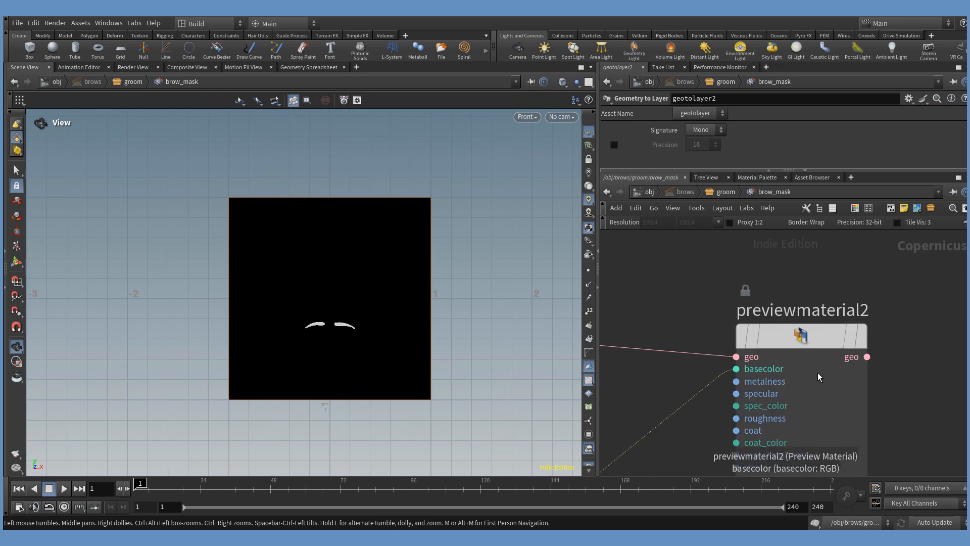
left_click(867, 335)
key("f")
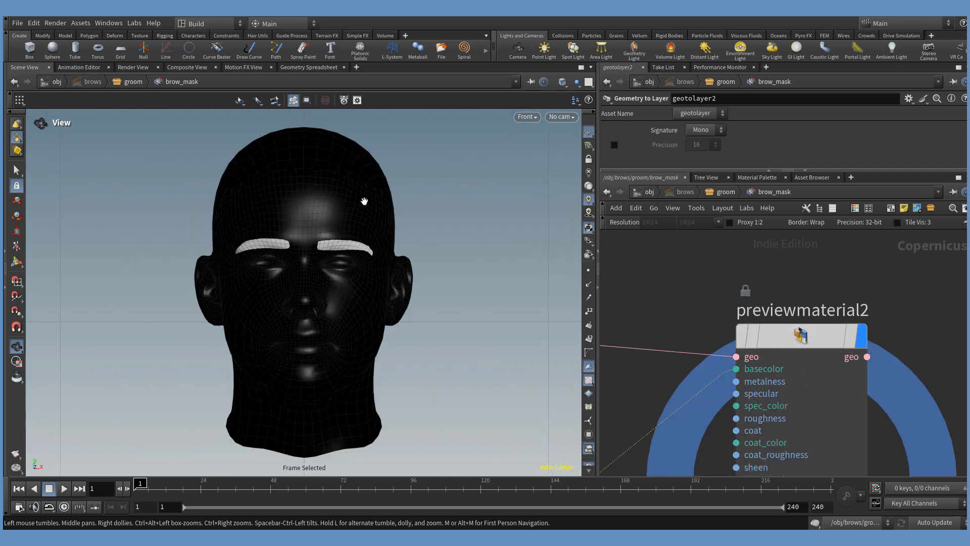
left_click_drag(361, 191, 351, 201)
right_click_drag(329, 220, 697, 221)
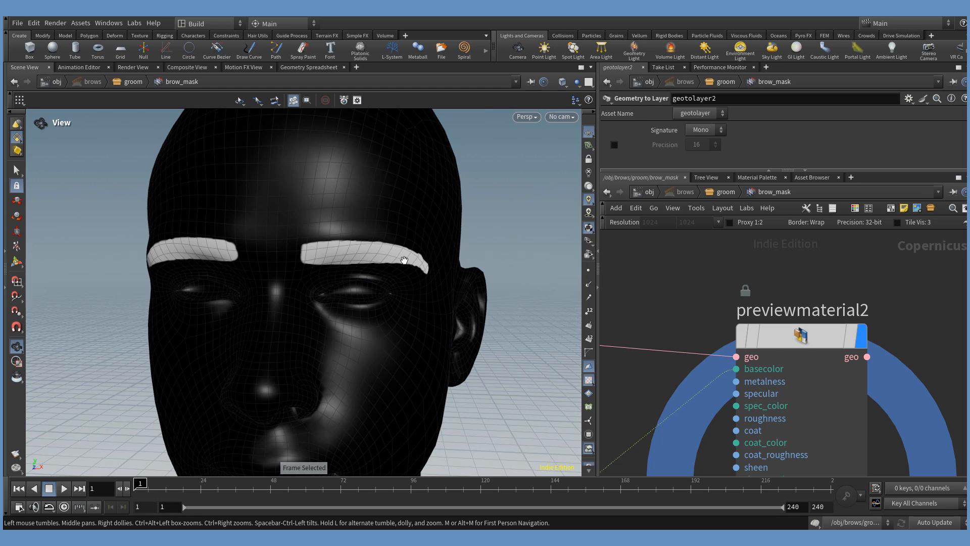
right_click_drag(405, 260, 509, 227)
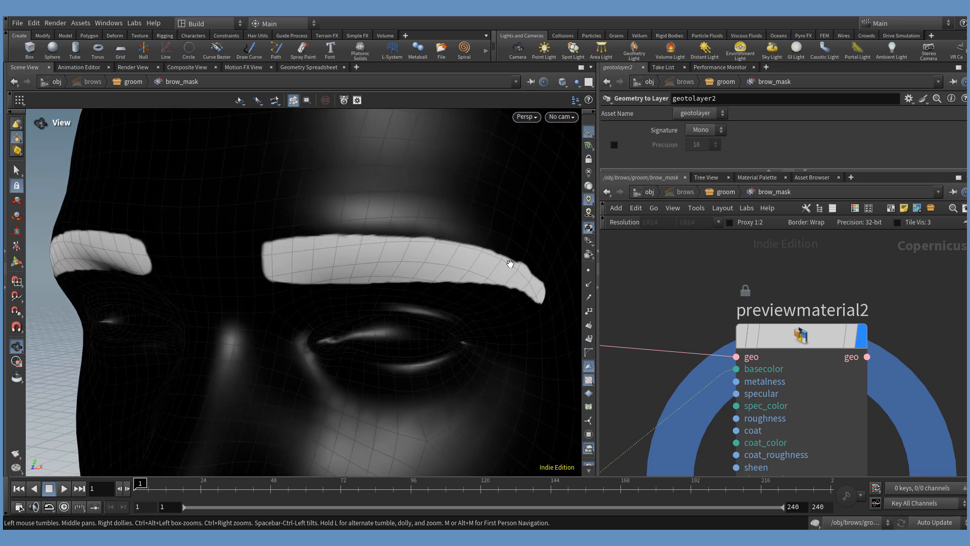
left_click_drag(399, 267, 399, 256)
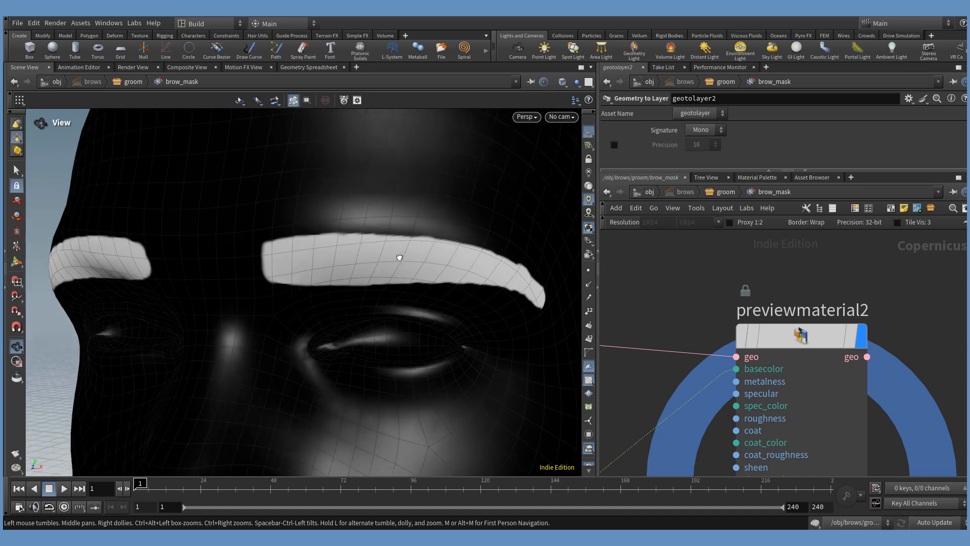
middle_click_drag(399, 257, 393, 229)
scroll(474, 239, "down", 5)
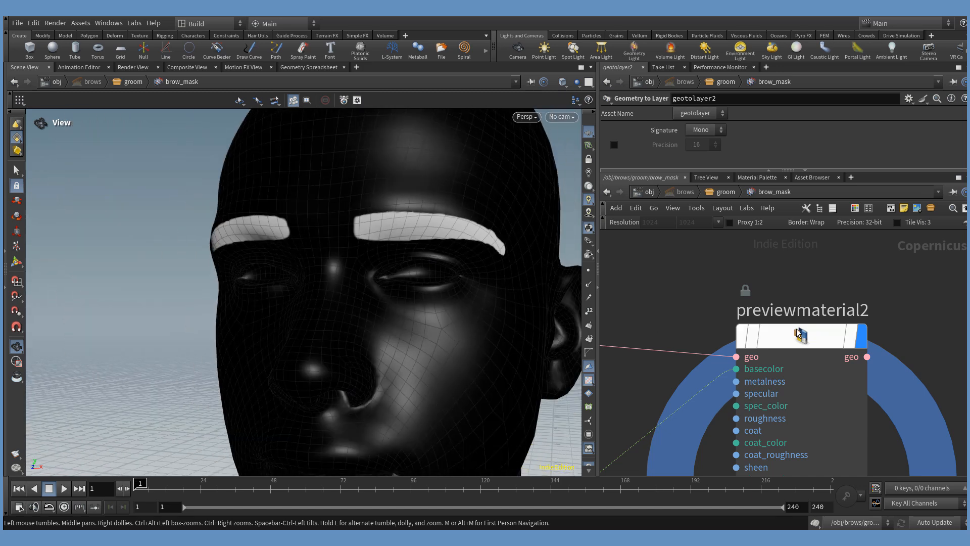
- Move sopimport3, rasterizesetup2 and geotolayer2 together farther away from previewmaterial2 and clear the selection
scroll(804, 333, "down", 8)
middle_click_drag(855, 404, 894, 382)
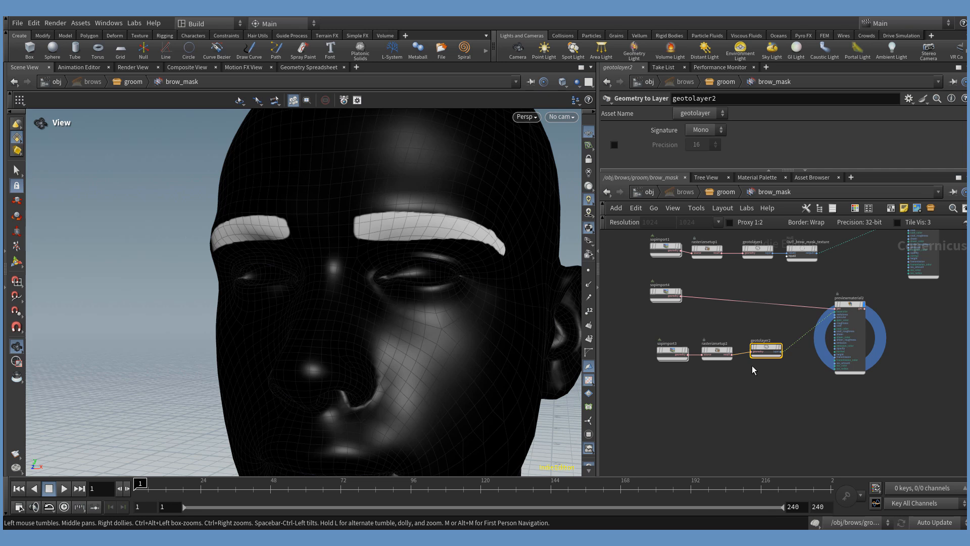
middle_click_drag(768, 393, 783, 398)
left_click_drag(800, 398, 677, 350)
left_click_drag(736, 358, 697, 359)
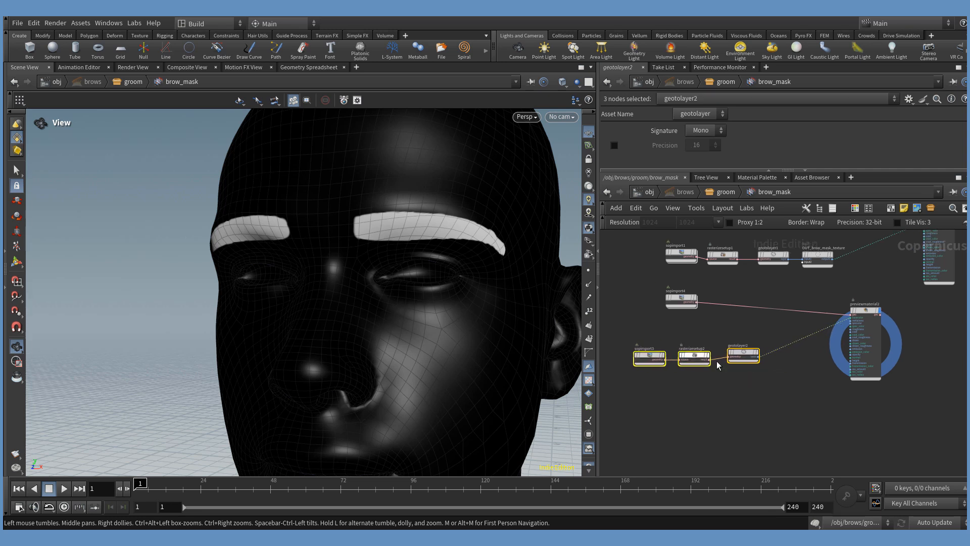
left_click(763, 384)
- Copy the OUT_brow_mask_texture null node to the clipboard as the density texture reference
mouse_move(747, 357)
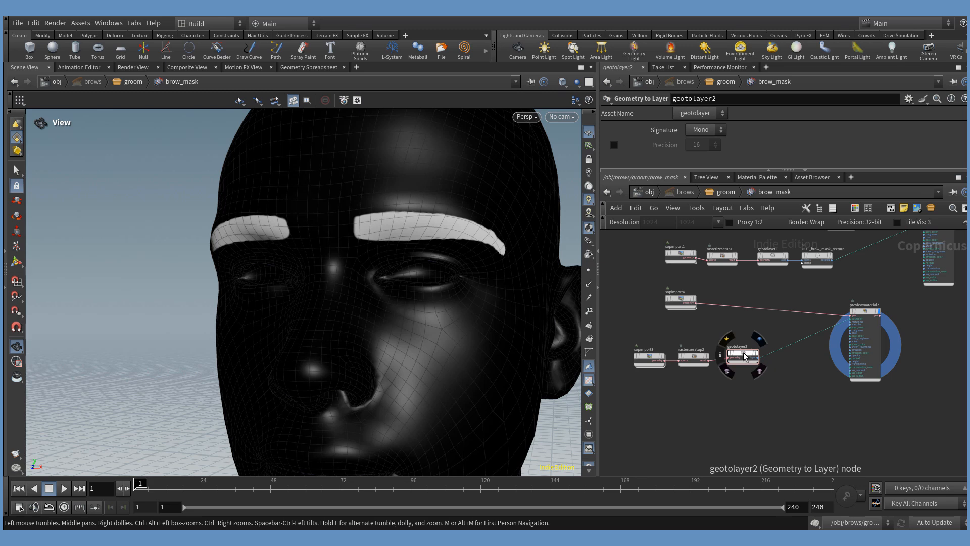
left_click(800, 325)
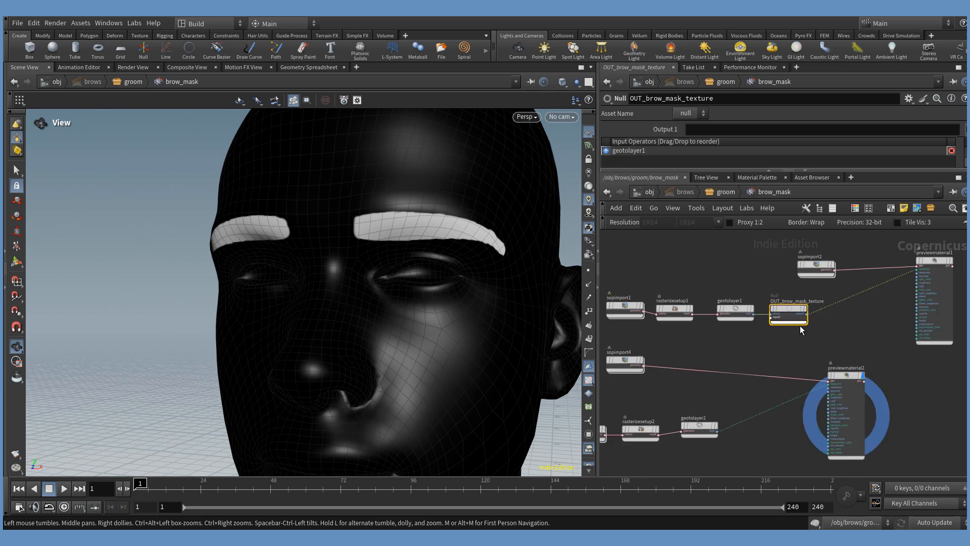
scroll(814, 323, "up", 4)
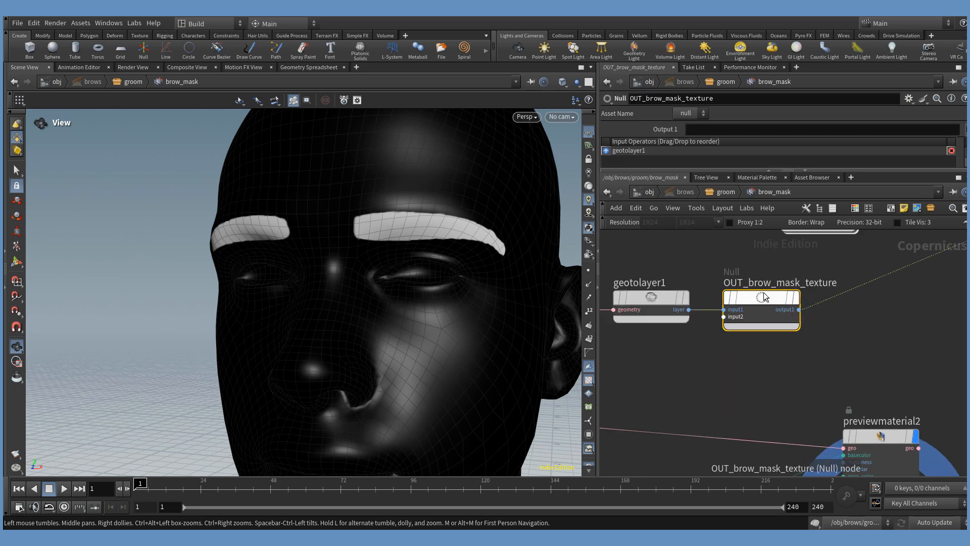
mouse_move(771, 294)
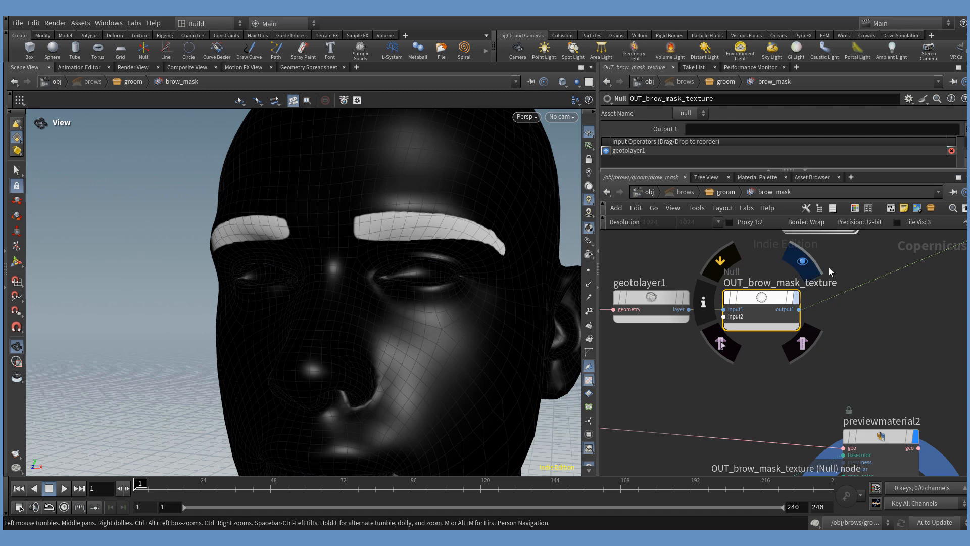
key("ctrl+c")
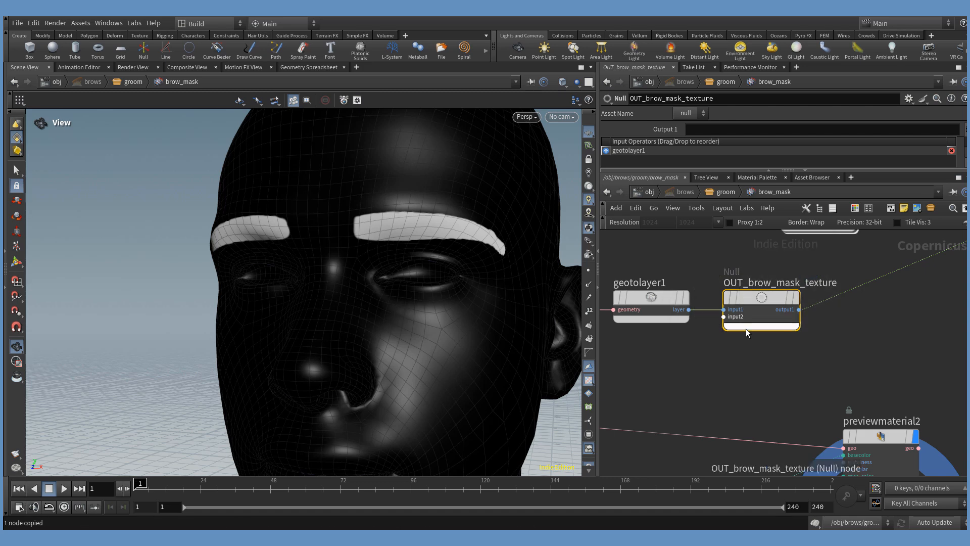
scroll(747, 333, "down", 5)
scroll(706, 379, "up", 2)
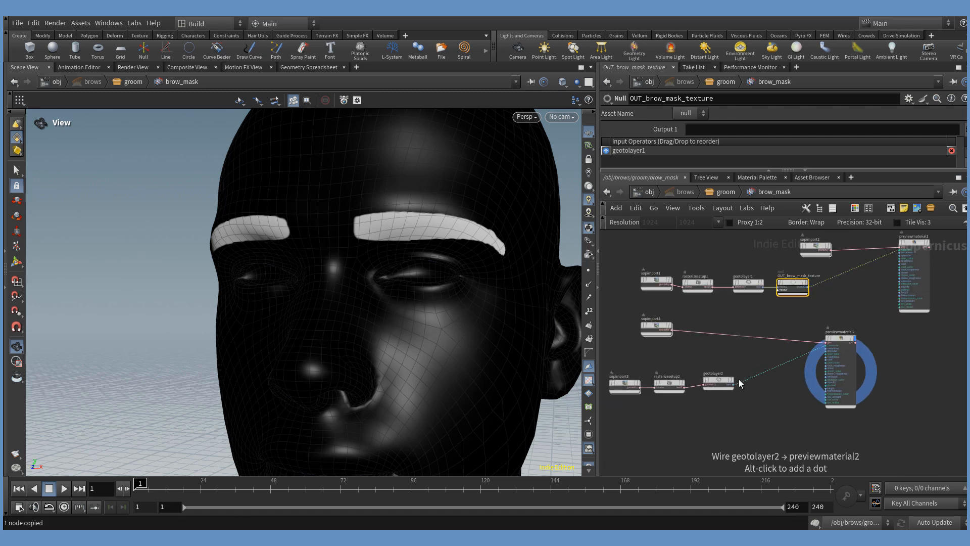
middle_click_drag(829, 313, 829, 354)
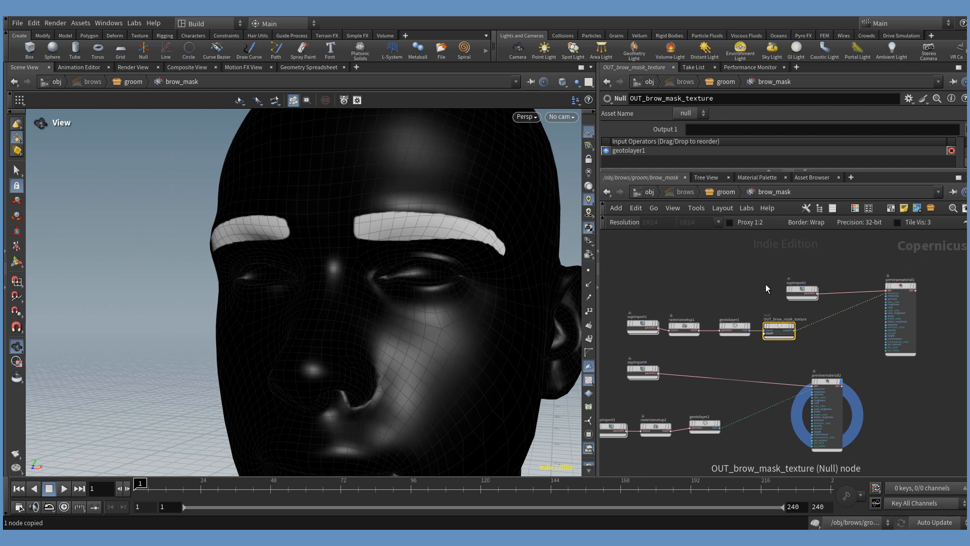
- Return to the object level, select hairgen1, and enlarge the area showing its parameters
left_click(650, 192)
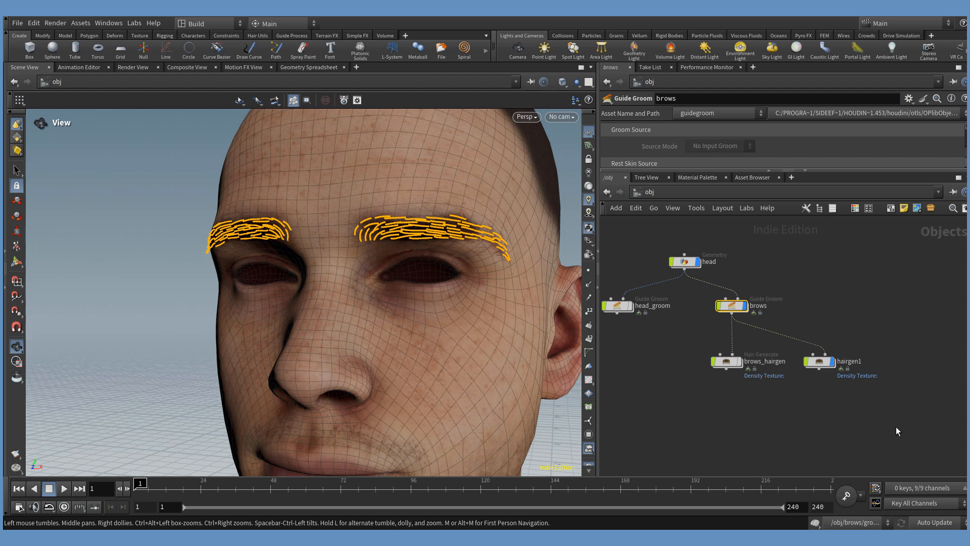
left_click(863, 340)
left_click_drag(866, 327, 813, 377)
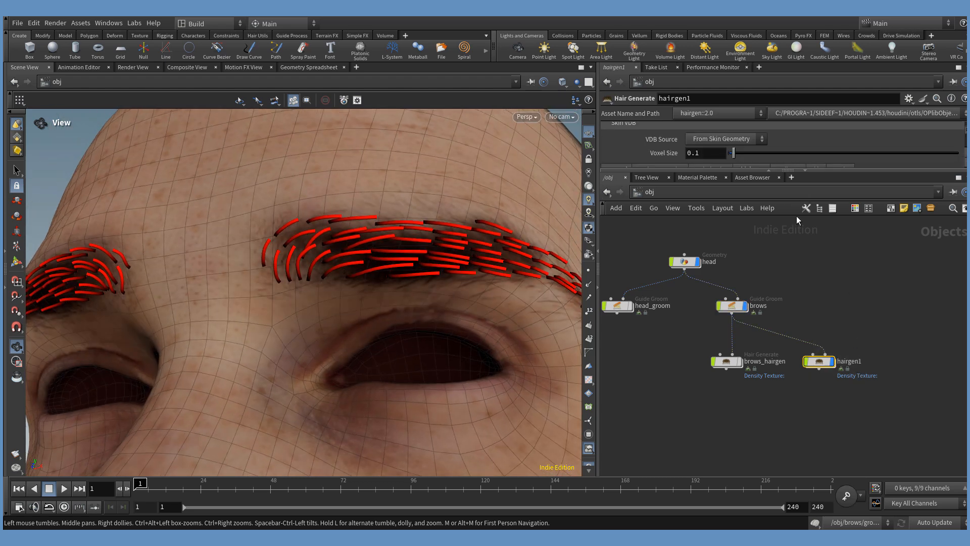
left_click_drag(764, 170, 763, 327)
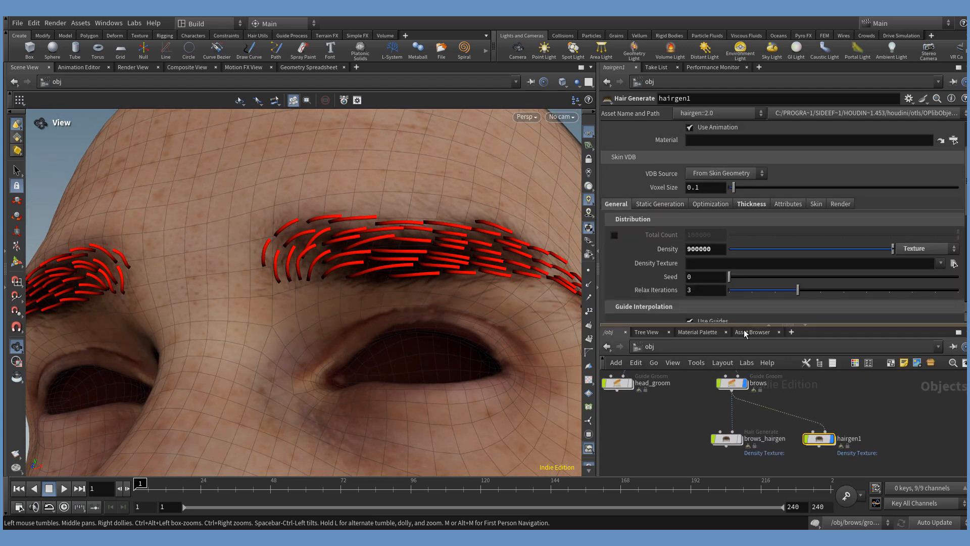
- Switch hairgen1's density to No Override for comparison and set it back to Texture
left_click(918, 250)
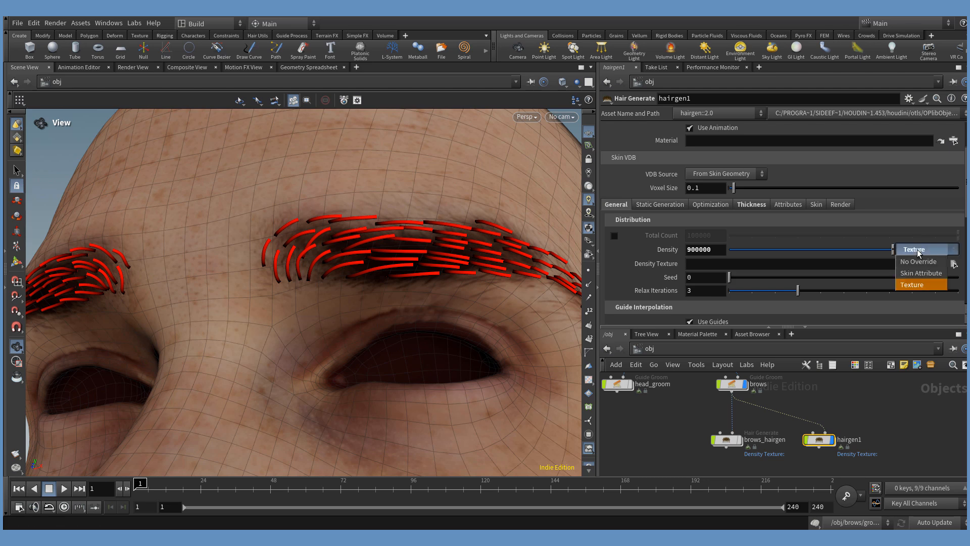
left_click(919, 262)
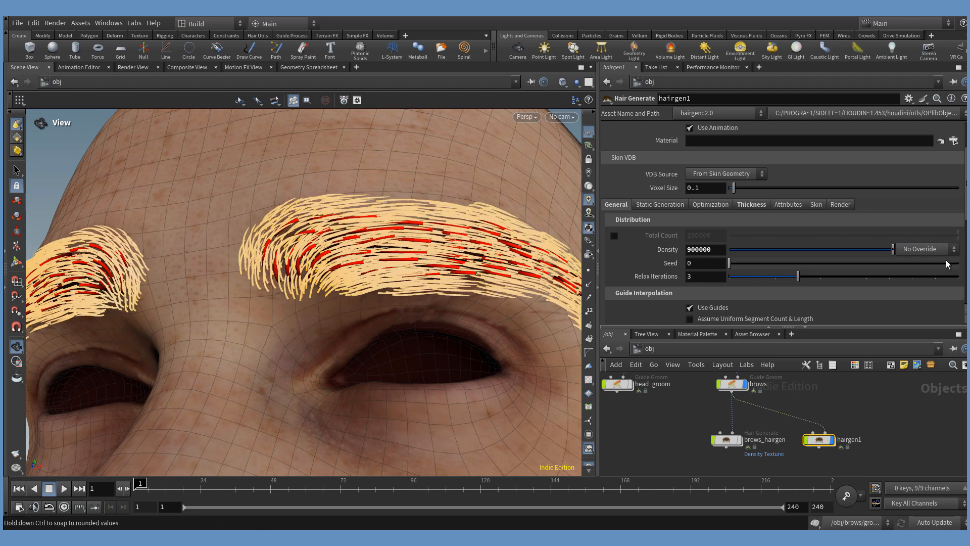
left_click(926, 249)
left_click(913, 284)
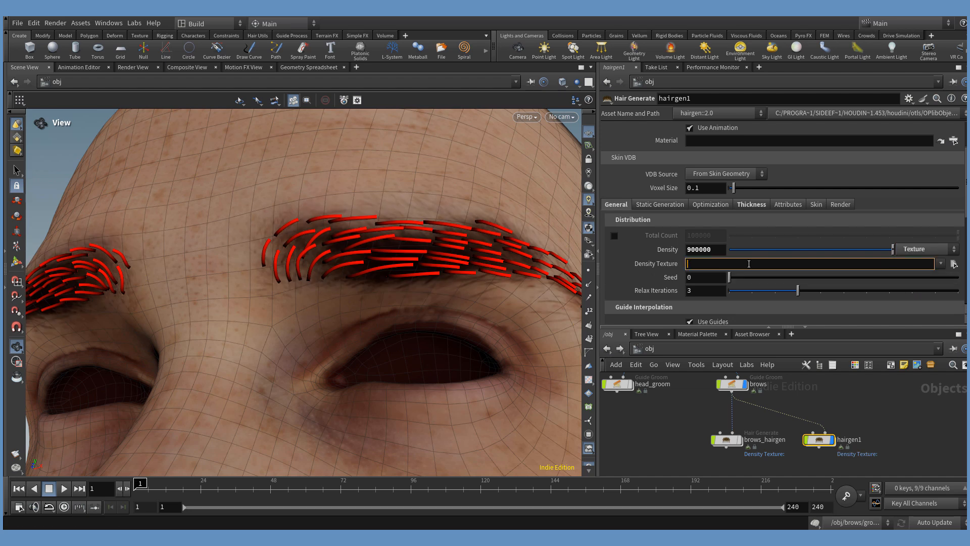
- Set hairgen1's Density Texture to op:/obj/brows/groom/brow_mask/OUT_brow_mask_texture and inspect the generated brow hair
key("Return")
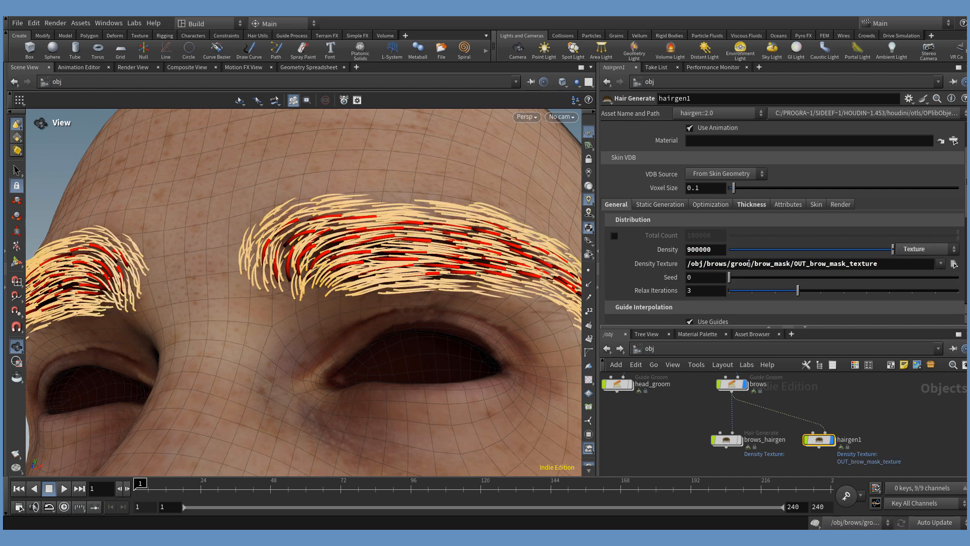
left_click(688, 264)
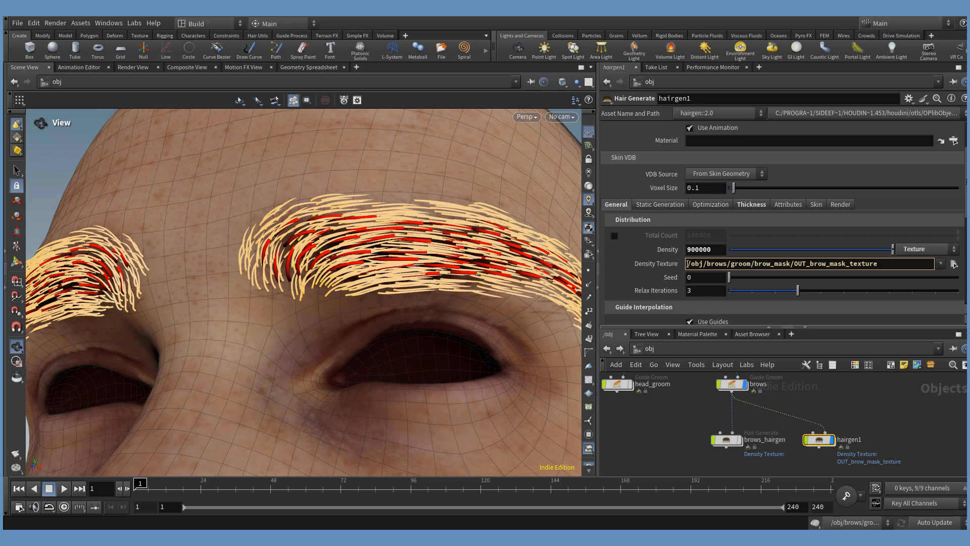
type("op")
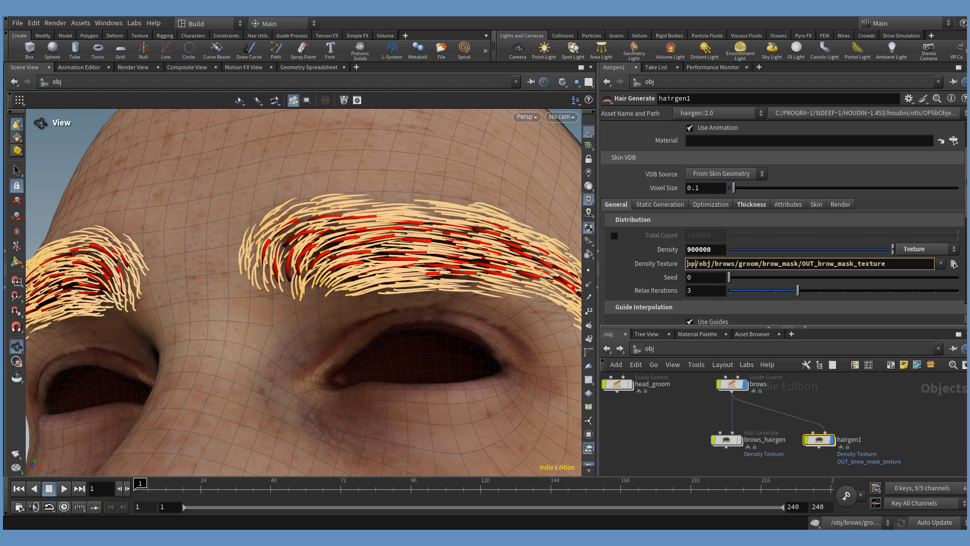
type(":")
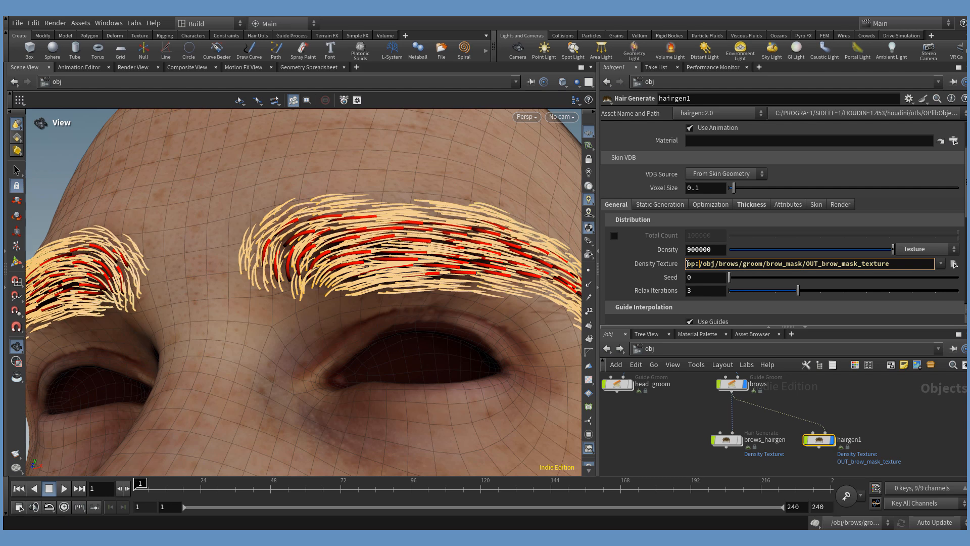
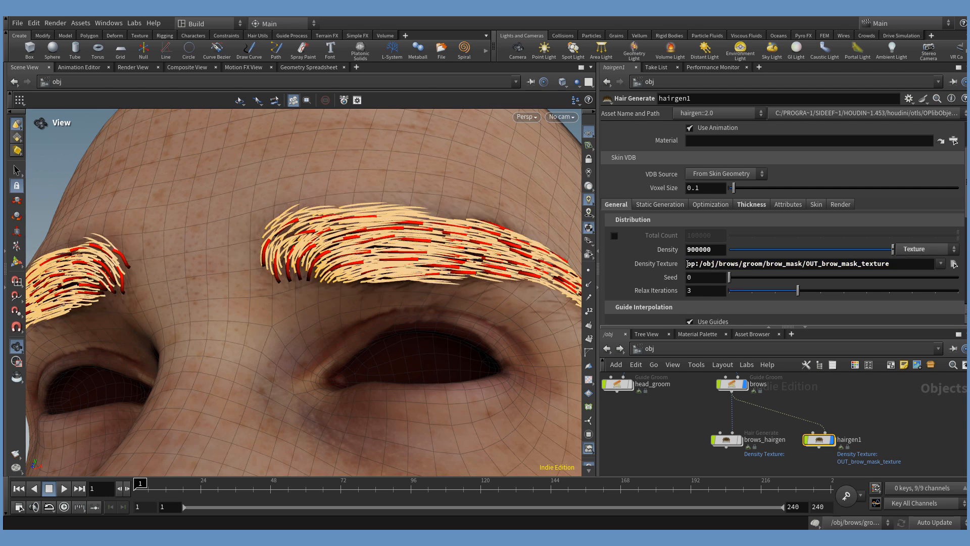
left_click_drag(429, 263, 362, 247)
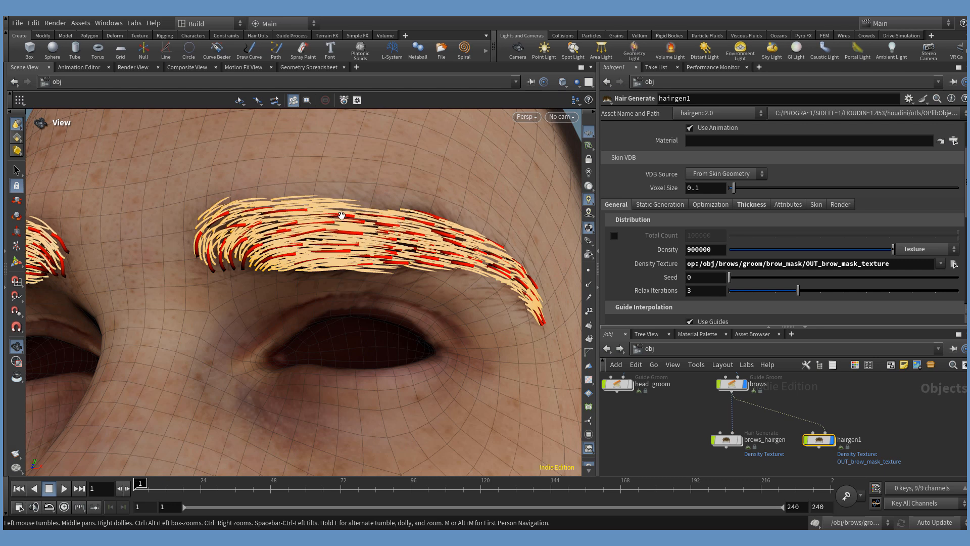
scroll(791, 237, "down", 5)
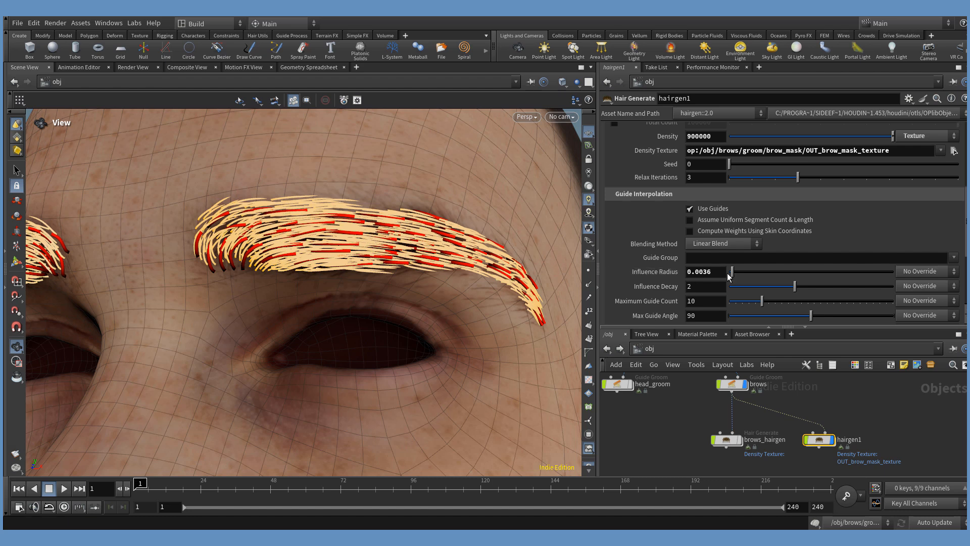
- Set hairgen1's Influence Radius to 0.0216 and enlarge the network area beneath its parameters
mouse_move(735, 273)
left_mouse_down()
mouse_move(812, 280)
mouse_move(753, 286)
mouse_move(826, 293)
mouse_move(733, 279)
mouse_move(748, 282)
left_mouse_up()
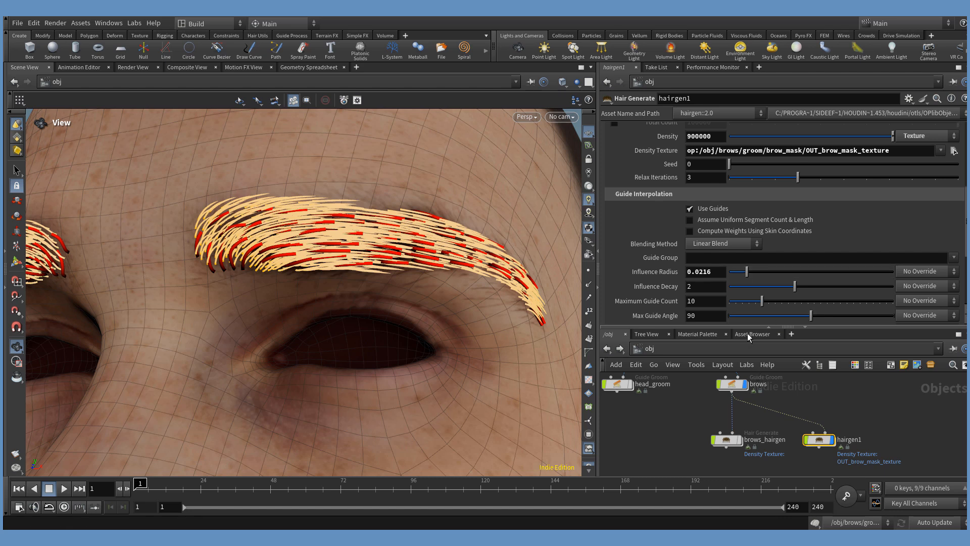
left_click_drag(747, 328, 748, 280)
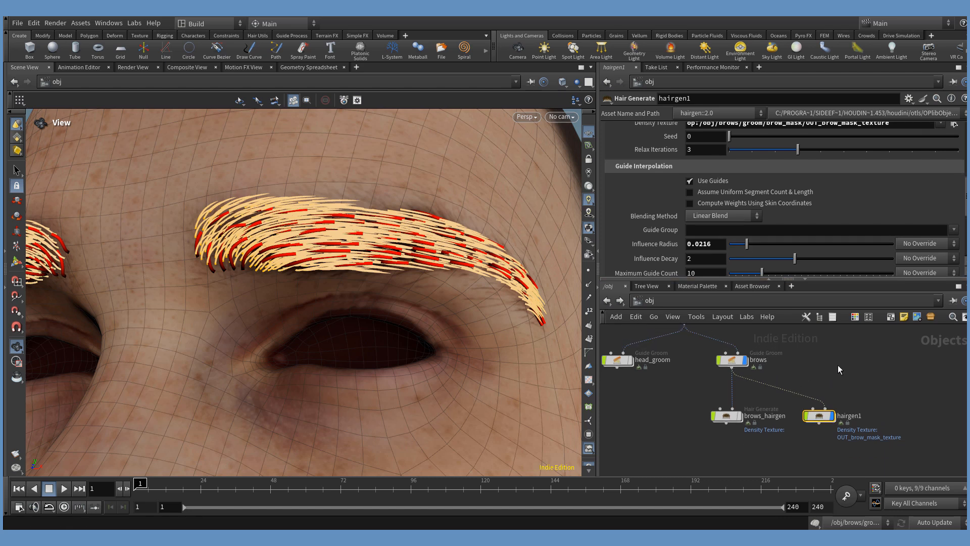
scroll(835, 196, "up", 2)
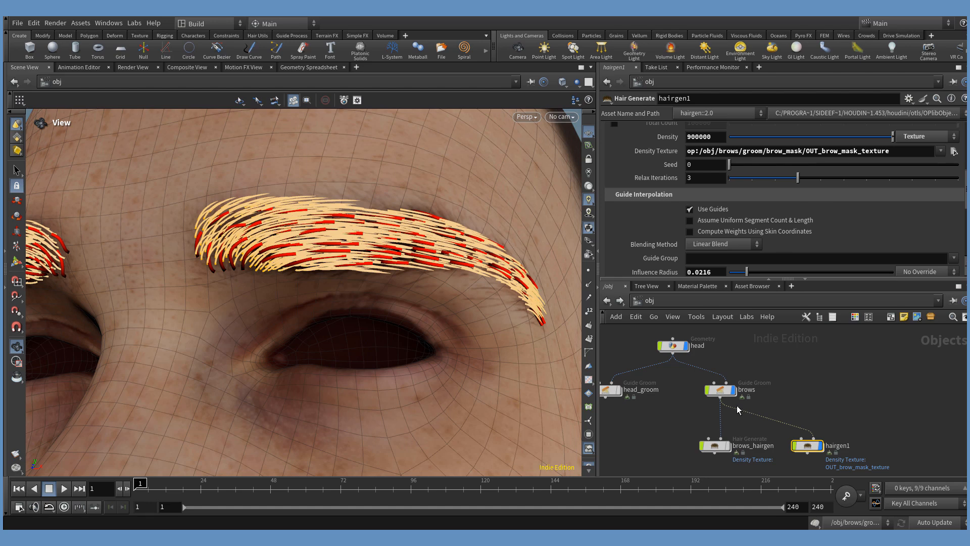
- Open the brows groom network, display texturemaskpaint1's mask in its paint tool, and try painting an extra stroke around the eyebrow
double_click(722, 391)
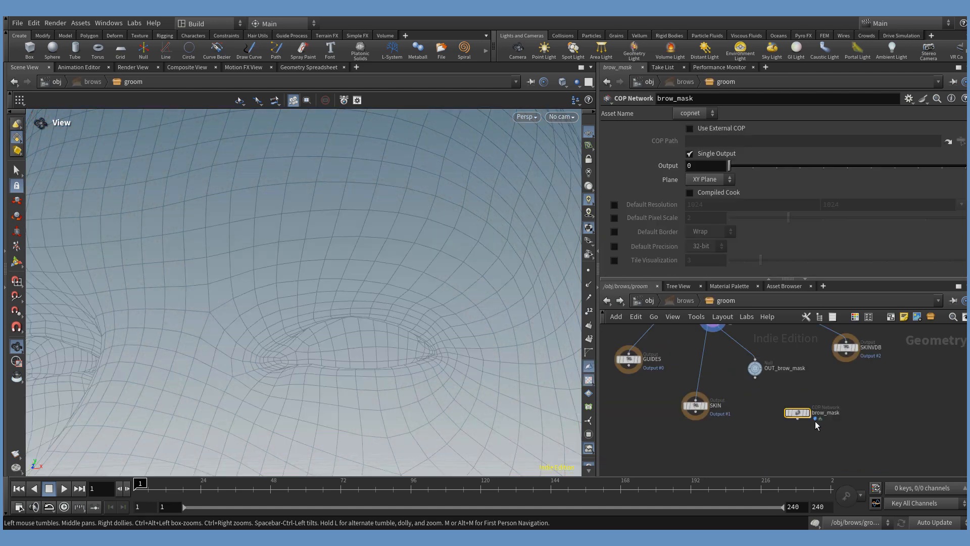
left_click(717, 369)
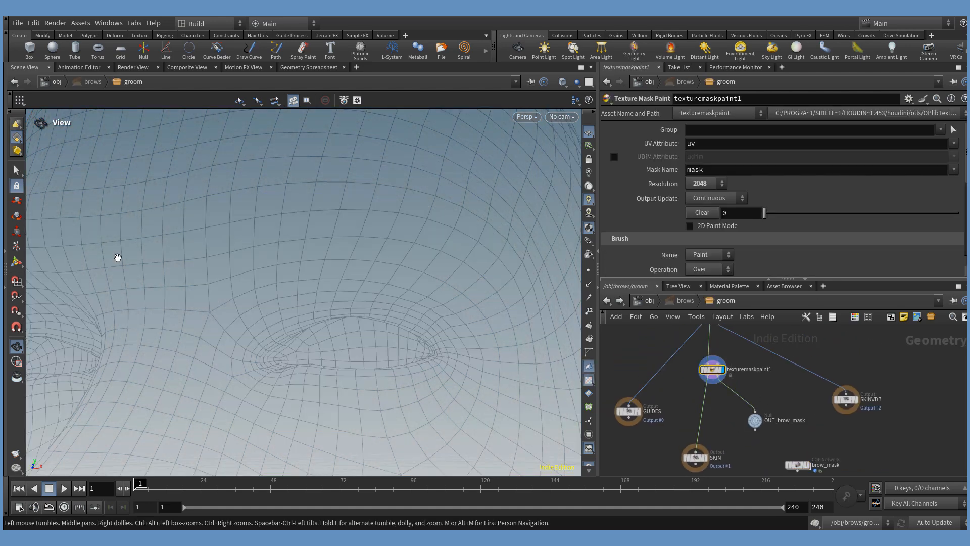
left_click(15, 261)
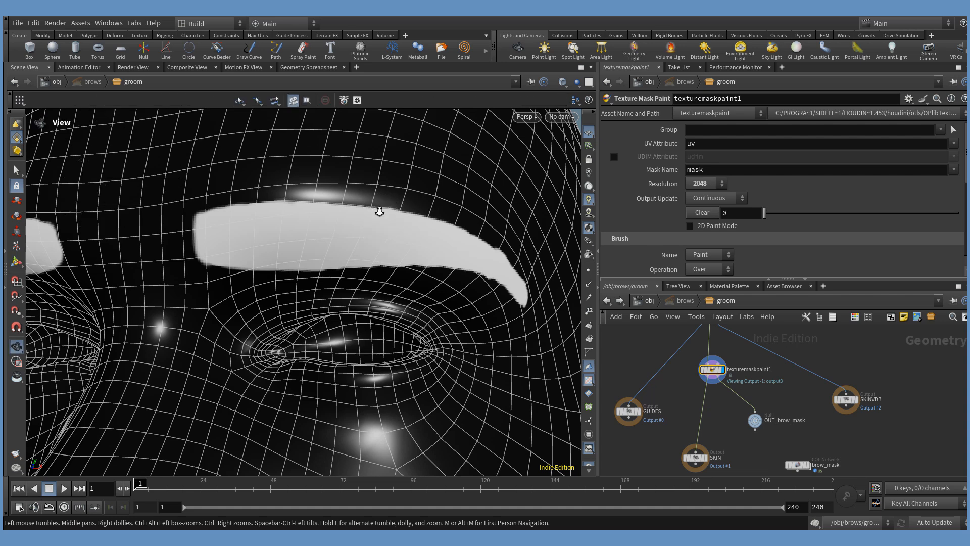
right_click_drag(380, 211, 360, 221, "alt")
middle_click_drag(336, 241, 351, 273, "alt")
scroll(349, 252, "up", 5)
mouse_move(362, 252)
left_mouse_down()
mouse_move(332, 254)
mouse_move(396, 243)
mouse_move(386, 220)
left_mouse_up()
- Return to the object level and select hairgen1 to check how its hair follows the painted mask
left_click(651, 302)
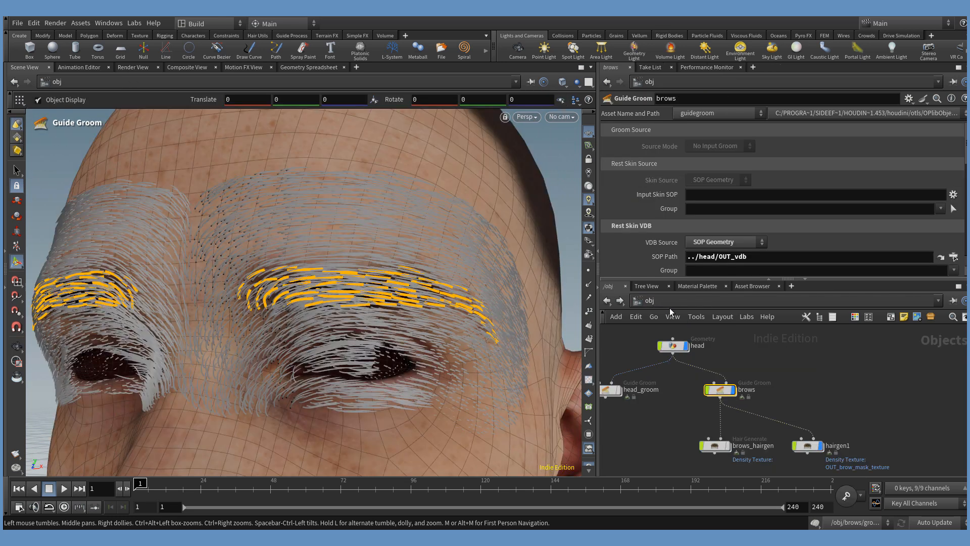
left_click(851, 344)
left_click_drag(457, 277, 452, 299, "alt")
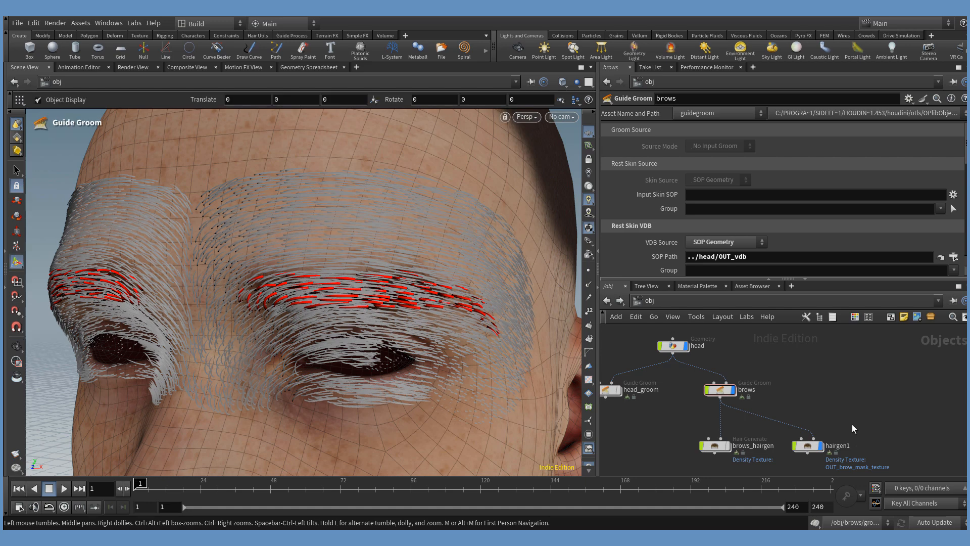
middle_click_drag(735, 434, 756, 378)
scroll(755, 379, "down", 2)
left_click(816, 389)
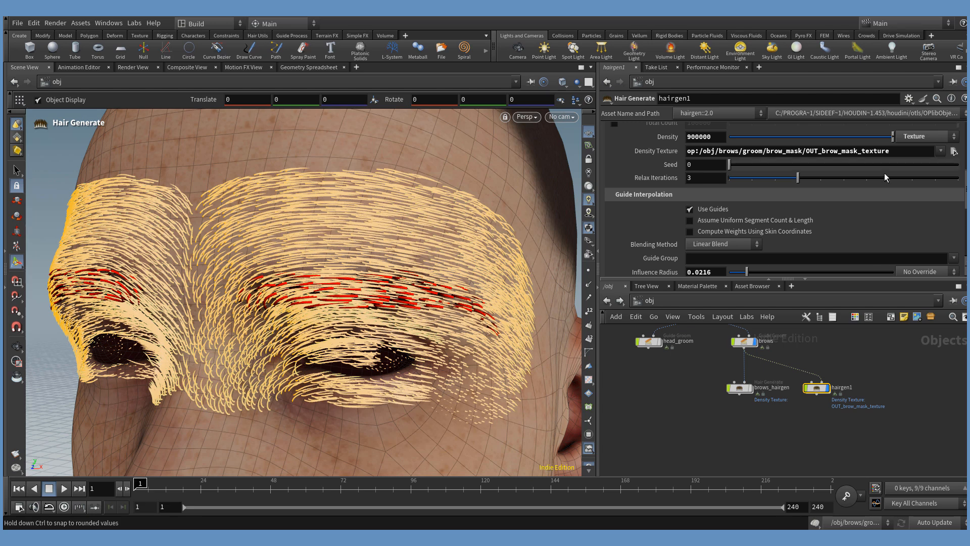
- Try shortening hairgen1's Density Texture path to end in OUT_brow_mask_te, and undo the change
triple_click(879, 151)
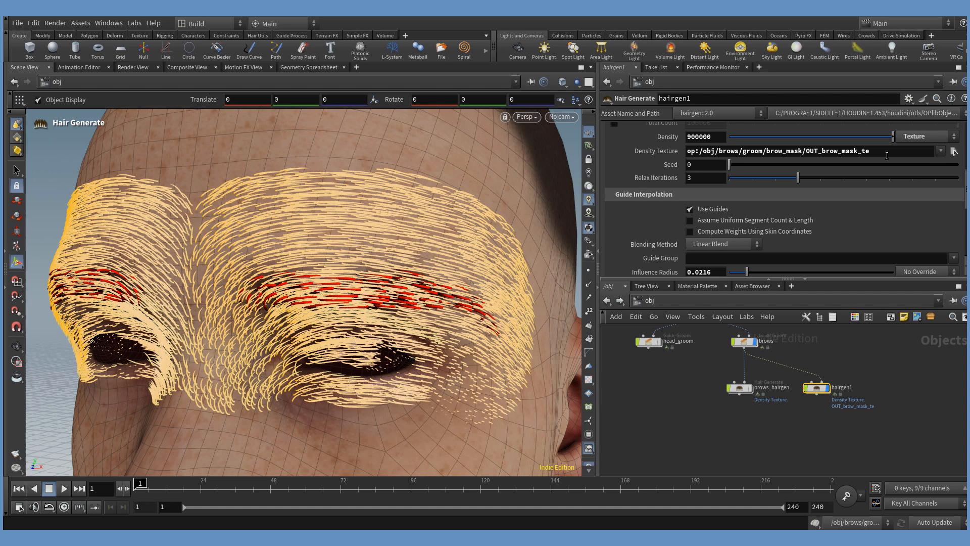
triple_click(887, 152)
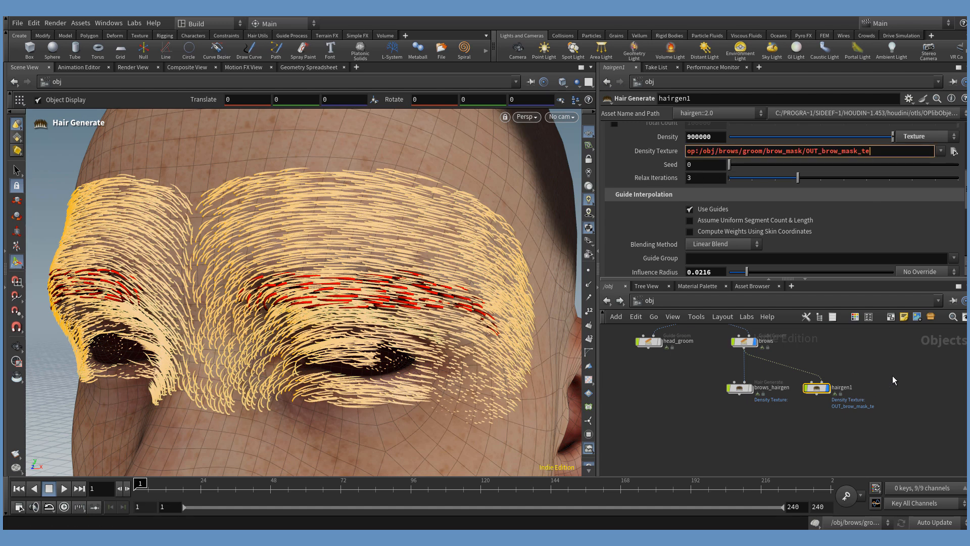
key("ctrl+z")
key("ctrl+z")
key("ctrl+shift+z")
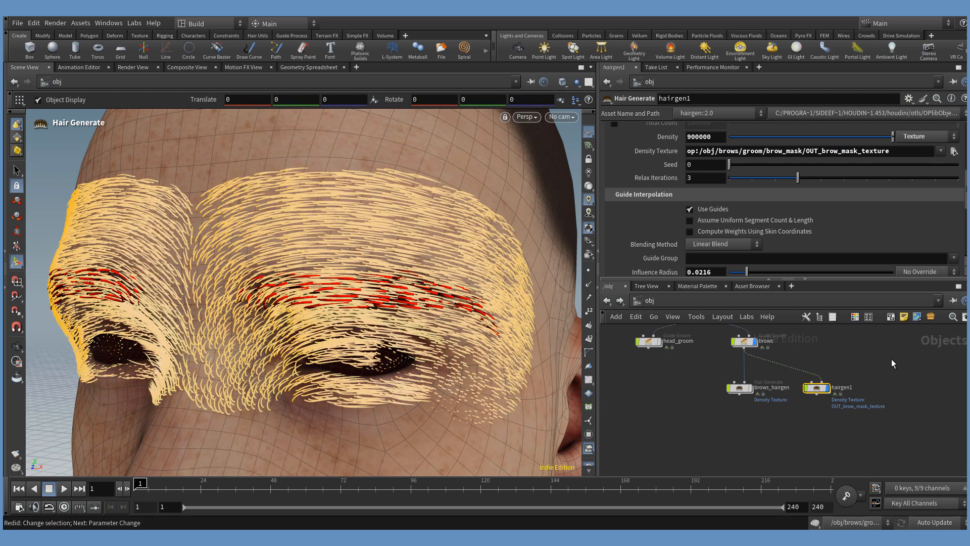
- Reopen the brows groom network and bring up texturemaskpaint1 for checking its mask
left_click(892, 360)
middle_click_drag(884, 352, 876, 406)
scroll(814, 386, "down", 1)
left_click(763, 397)
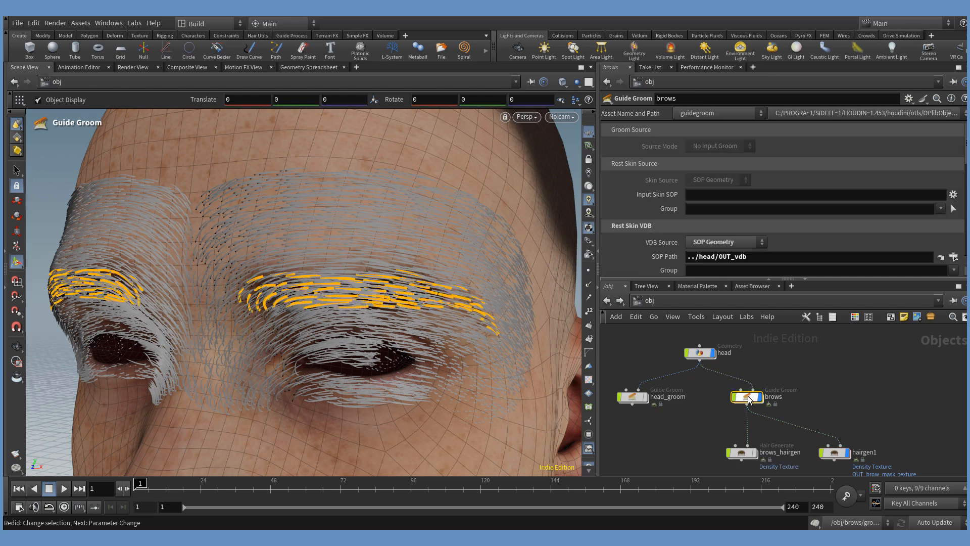
double_click(766, 399)
scroll(738, 380, "up", 2)
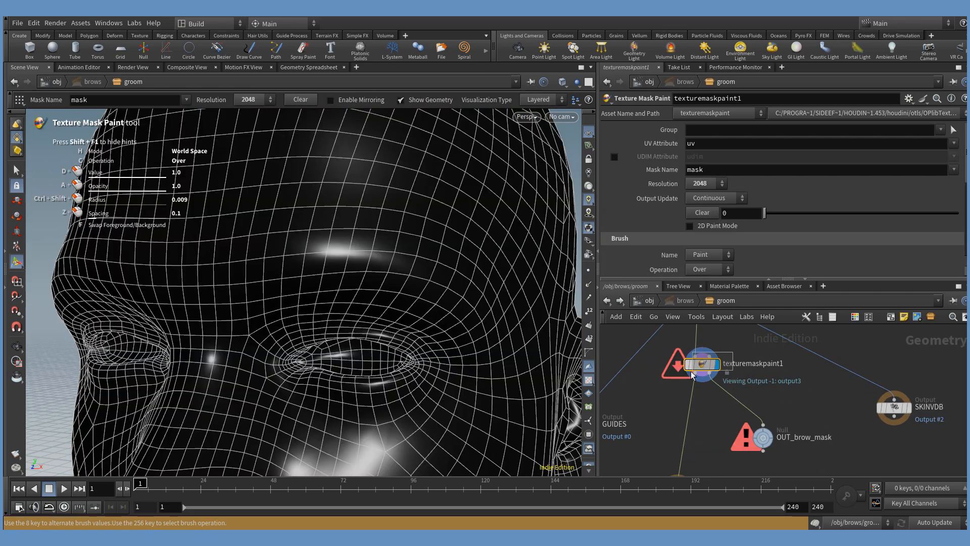
- Undo the recent changes back through the last stroke painted on texturemaskpaint1's mask
key("ctrl+z")
key("ctrl+z")
key("ctrl+z")
key("ctrl+z")
key("ctrl+z")
key("ctrl+z")
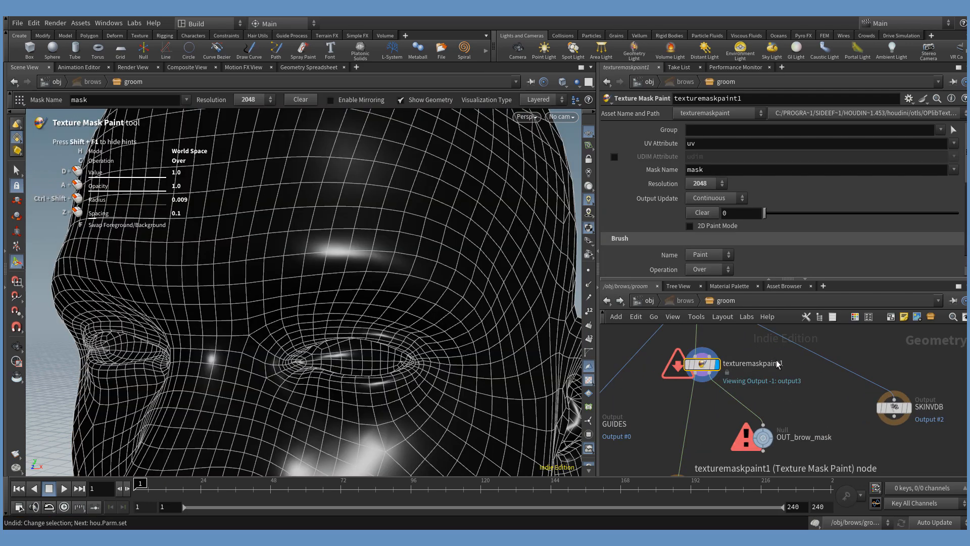
key("ctrl+z")
key("ctrl+z")
key("ctrl+z")
key("ctrl+z")
key("ctrl+z")
key("ctrl+z")
key("ctrl+z")
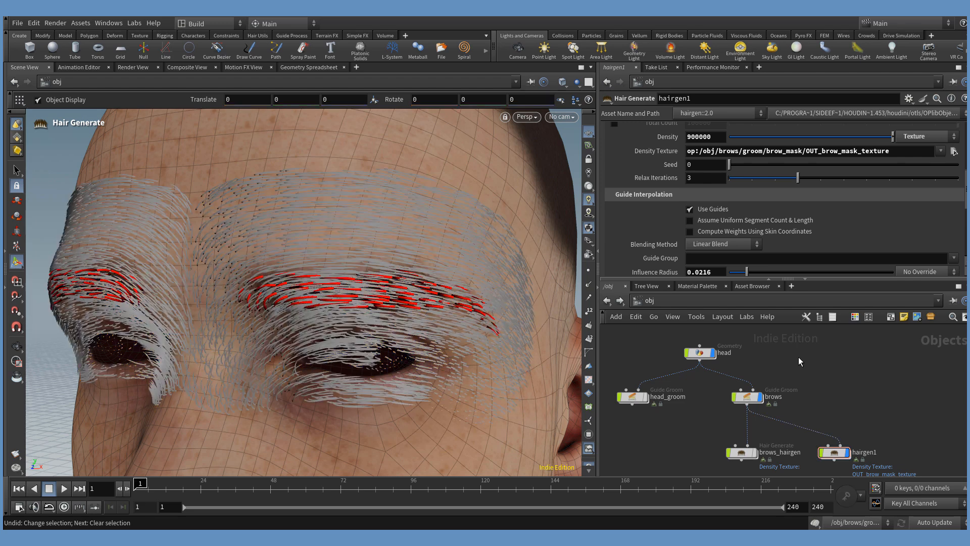
key("ctrl+z")
key("ctrl+z")
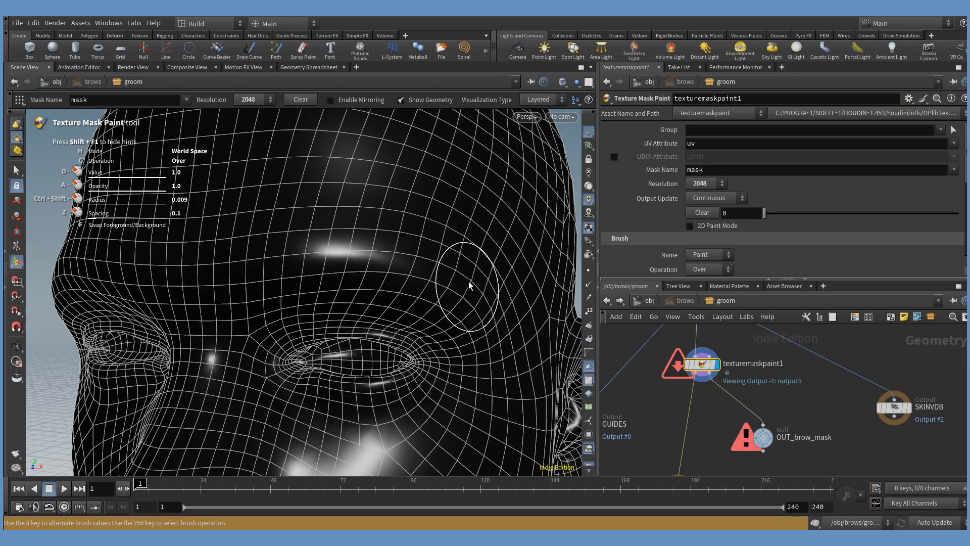
right_click_drag(463, 268, 470, 305, "alt")
key("ctrl+z")
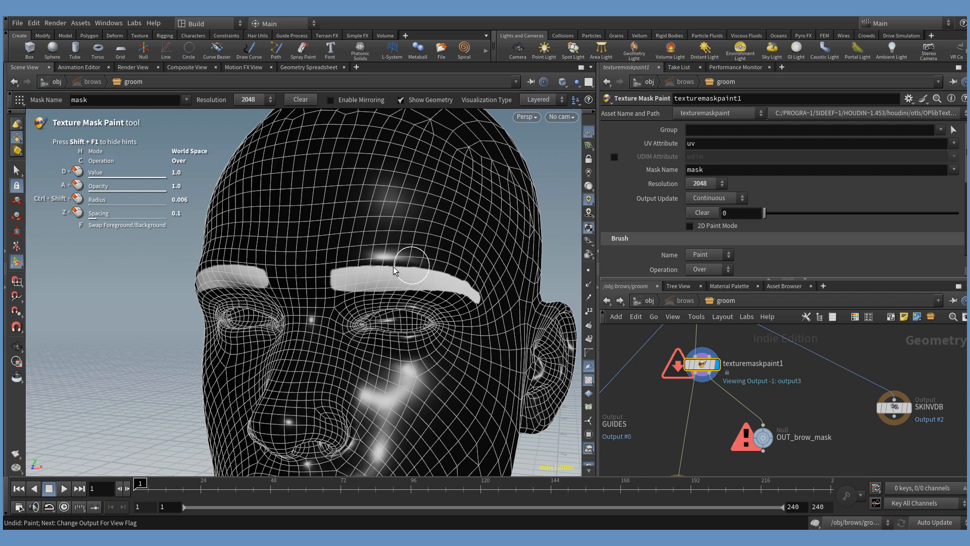
- Paint a large rounded mask patch with brush radius 0.006 on the forehead directly above one eyebrow in texturemaskpaint1
right_click_drag(395, 268, 469, 254, "alt")
key("Return")
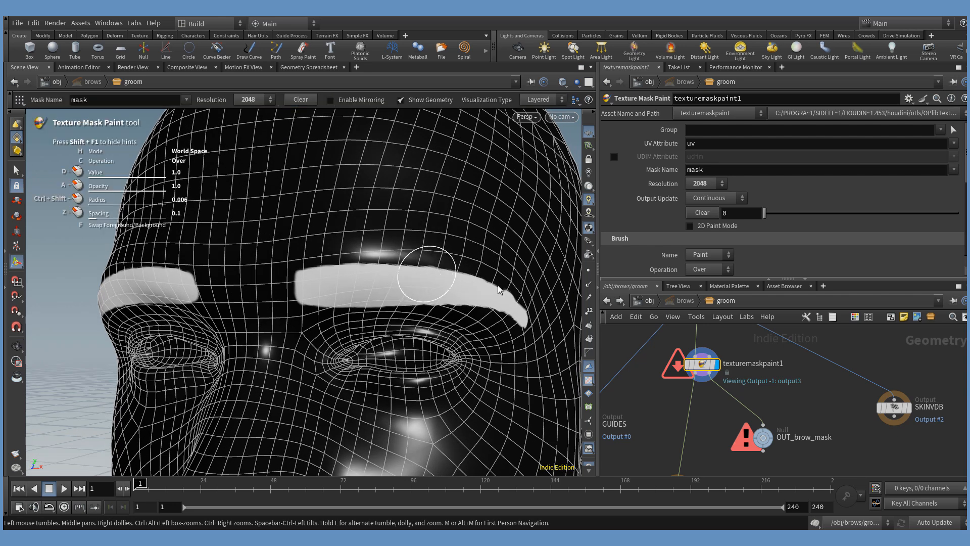
mouse_move(677, 368)
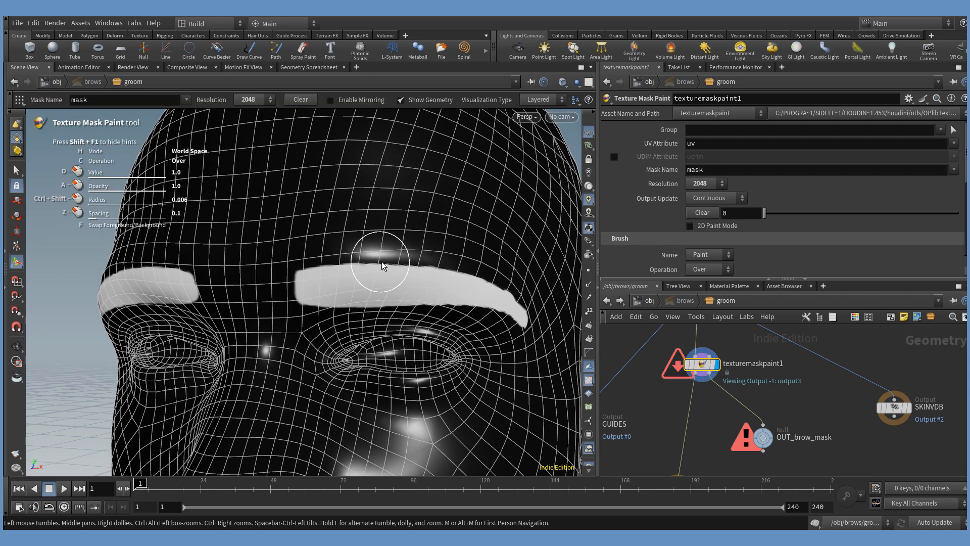
mouse_move(384, 275)
left_mouse_down()
mouse_move(382, 243)
mouse_move(408, 246)
mouse_move(389, 226)
left_mouse_up()
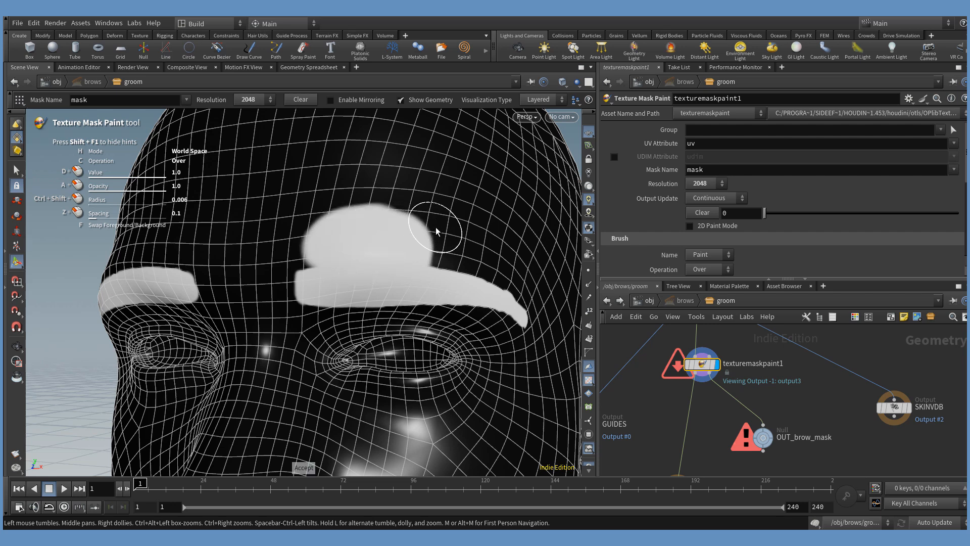
key("Escape")
left_click_drag(730, 326, 660, 378)
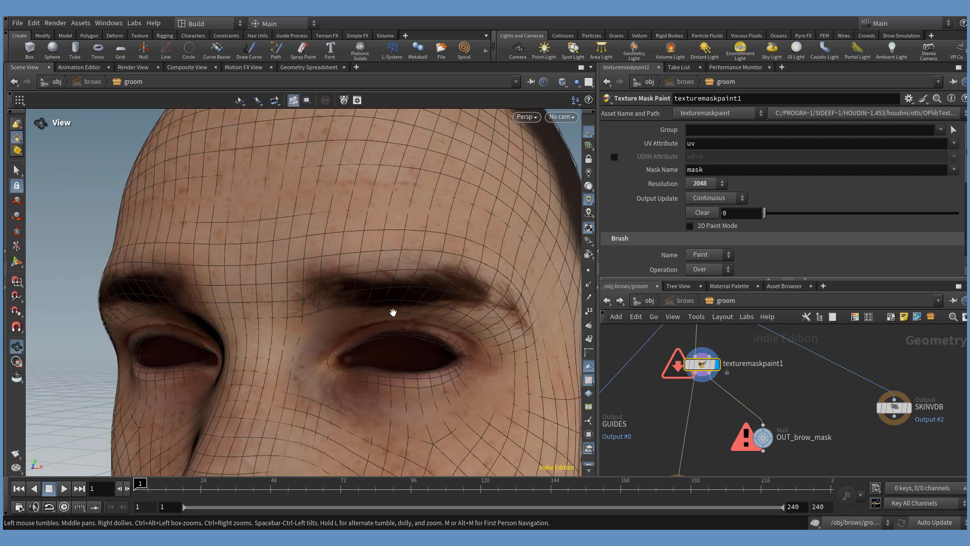
key("Return")
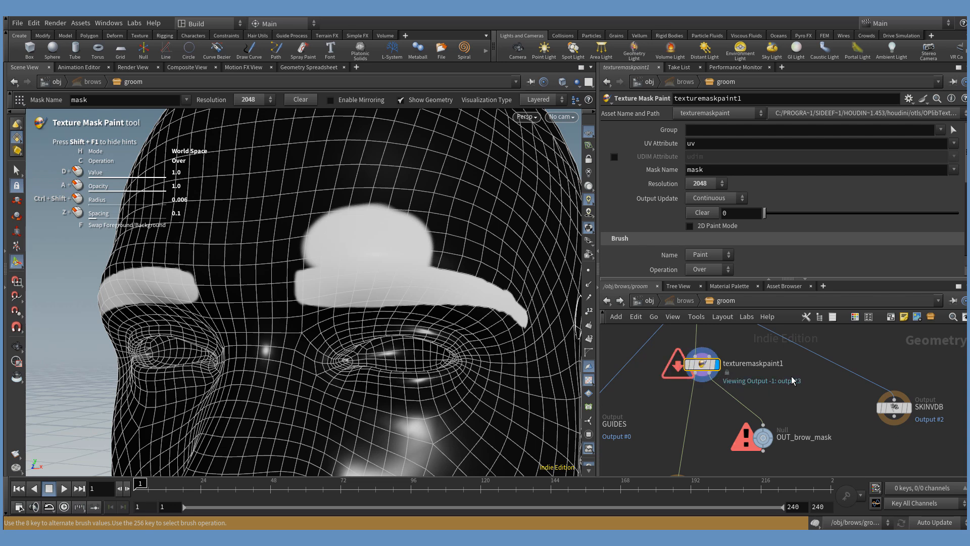
- Save the scene, reset the viewport, and reactivate texturemaskpaint1's paint tool to display the mask
key("ctrl+s")
left_click(138, 25)
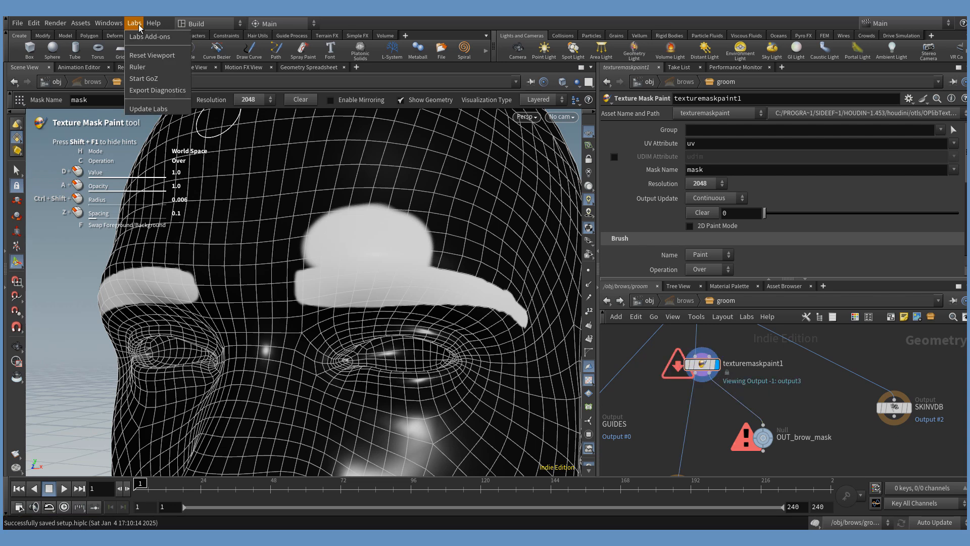
left_click(151, 54)
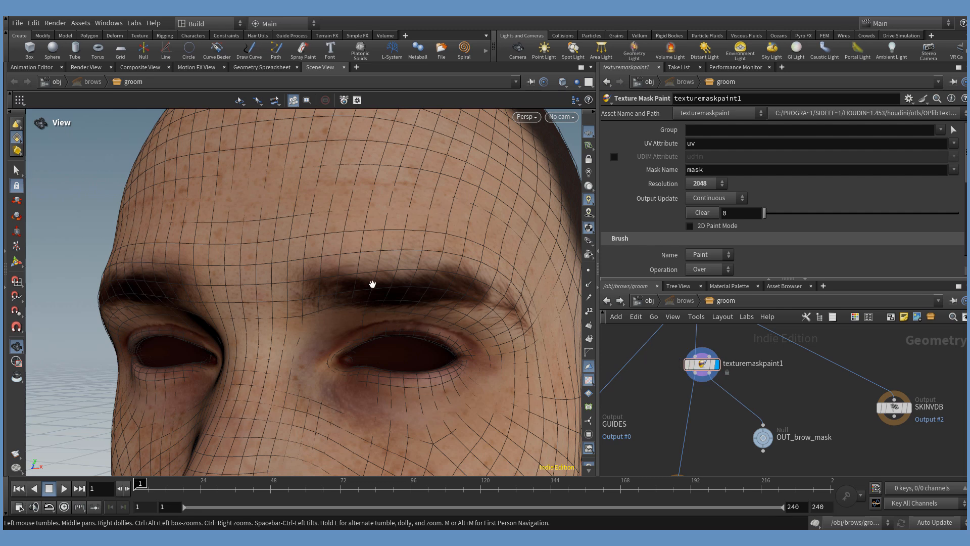
left_click(17, 261)
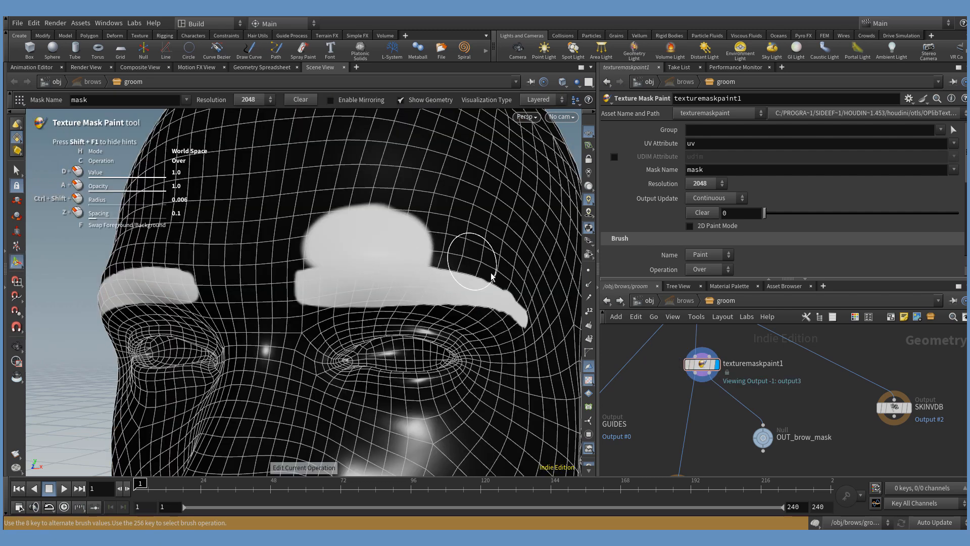
- Return to the object level and select hairgen1 to check the hair generated over the extended mask patch
left_click(650, 301)
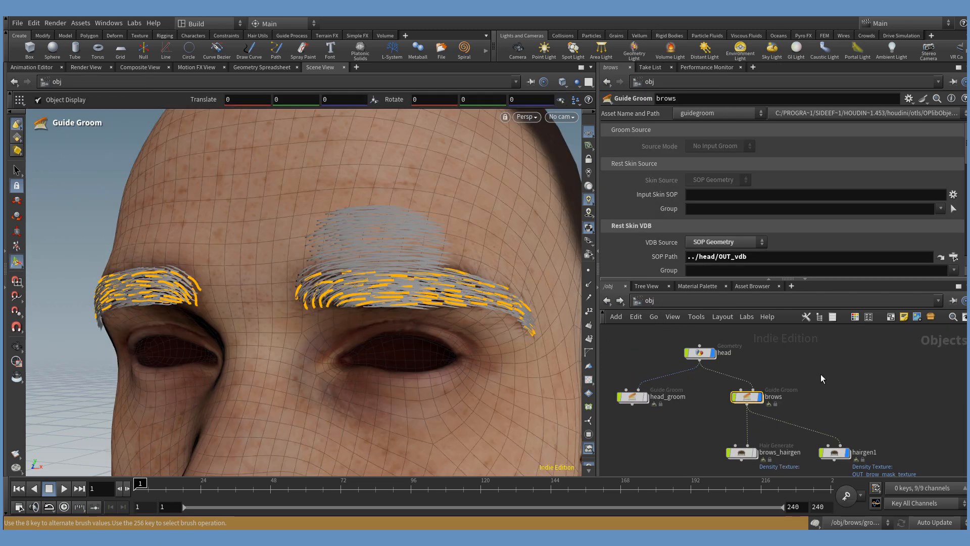
left_click_drag(396, 270, 389, 242)
middle_click_drag(866, 443, 841, 374)
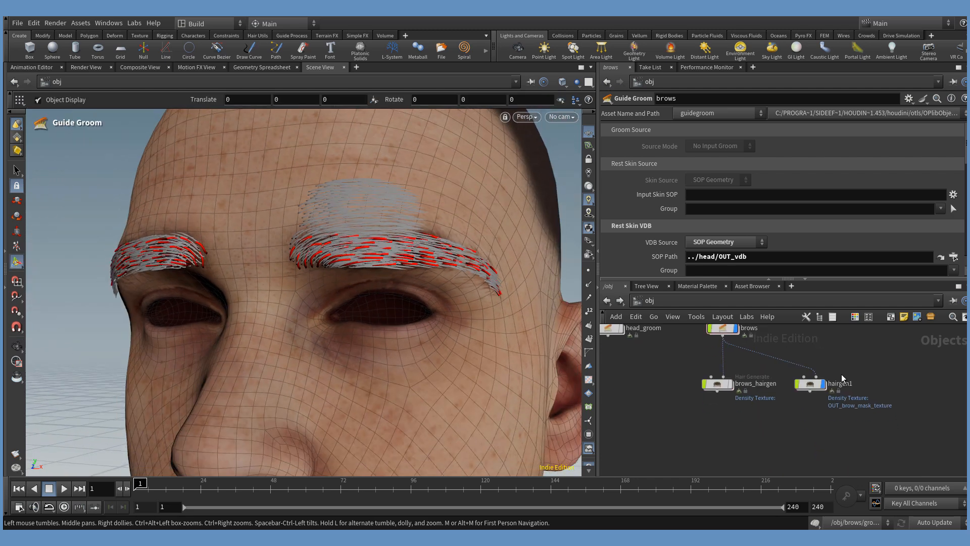
left_click(810, 384)
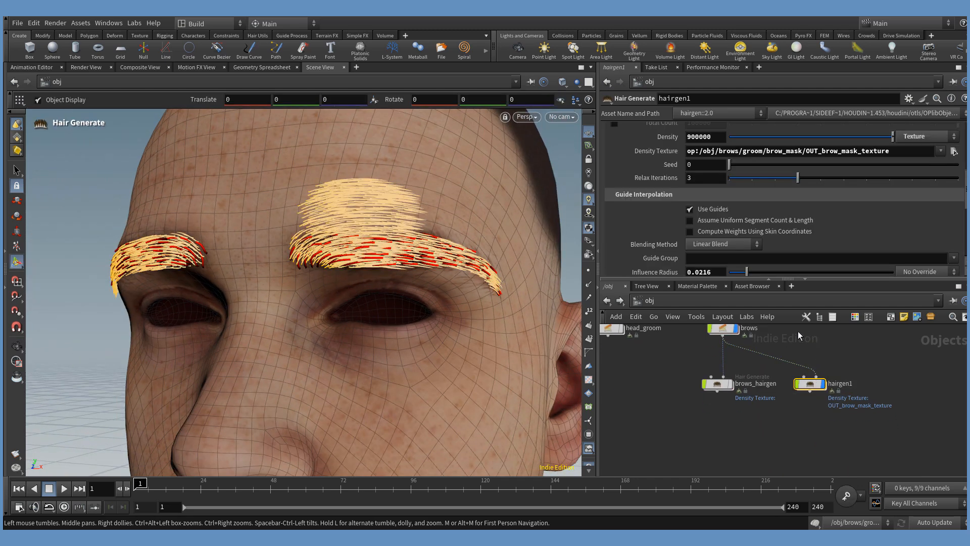
- Try ending hairgen1's Density Texture path in OUT_brow_mask_textur, and restore the node name to OUT_brow_mask_texture
left_click(902, 151)
key("BackSpace")
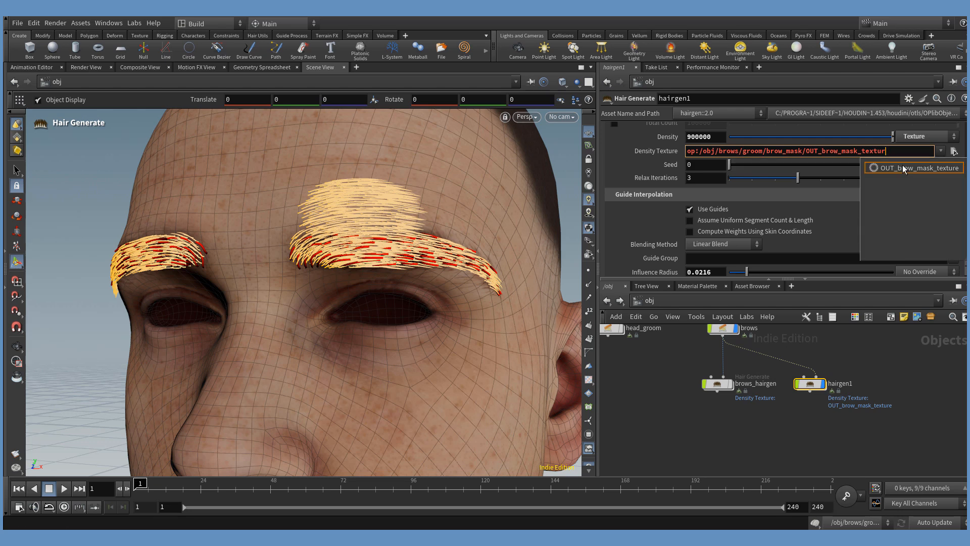
key("Return")
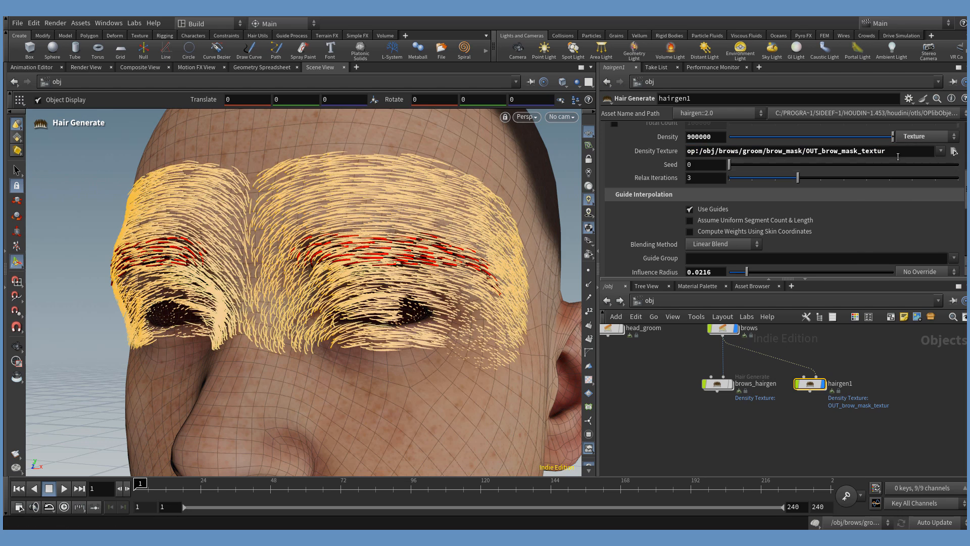
left_click(898, 153)
type("e")
key("Return")
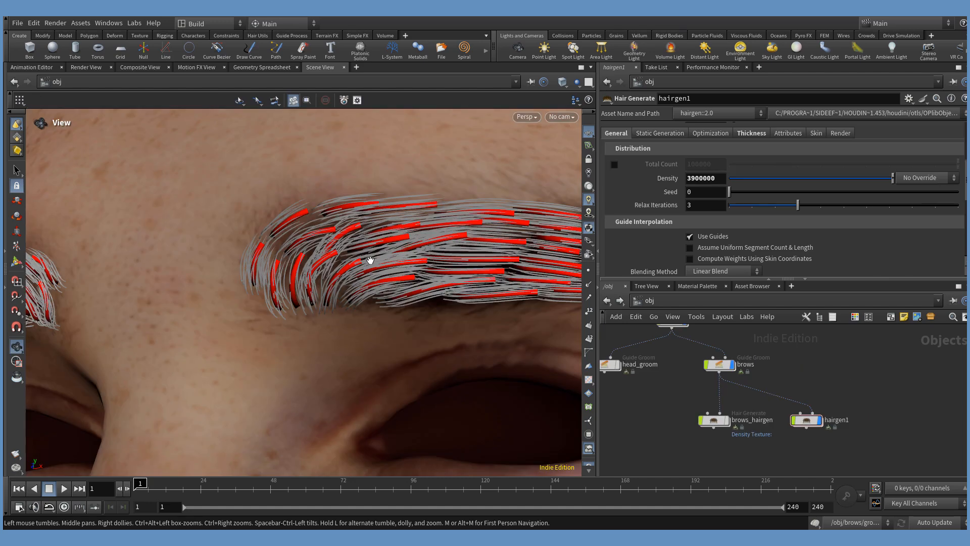
- Examine the generated hair at the eyebrow's inner end, hiding the brows guides for a close look and showing them again
left_click_drag(342, 254, 350, 232)
middle_click_drag(379, 260, 316, 237)
middle_click_drag(407, 241, 400, 251)
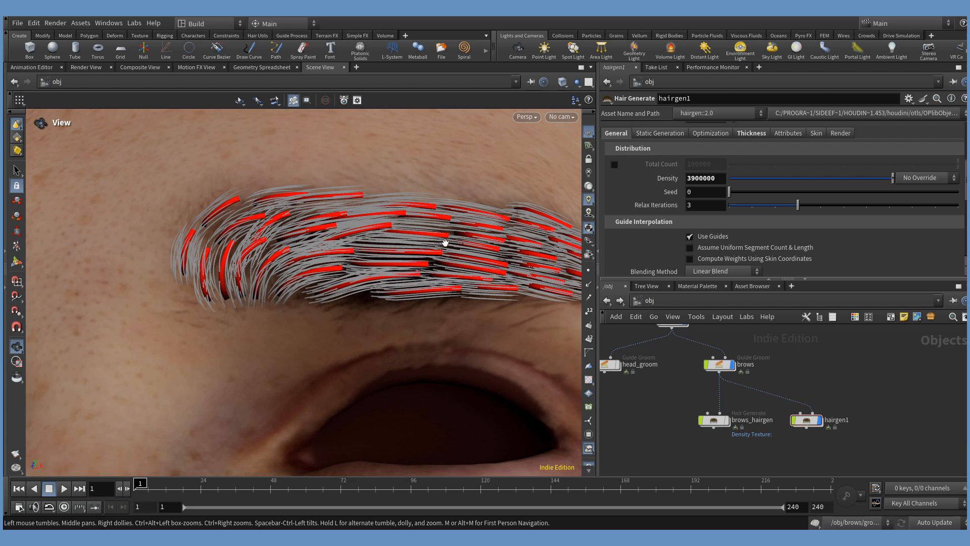
scroll(177, 225, "up", 3)
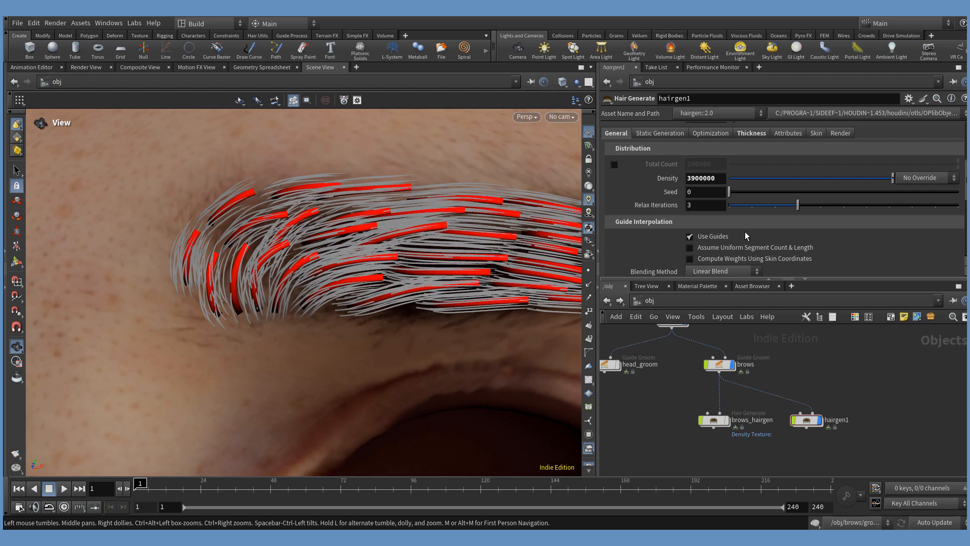
scroll(744, 239, "down", 3)
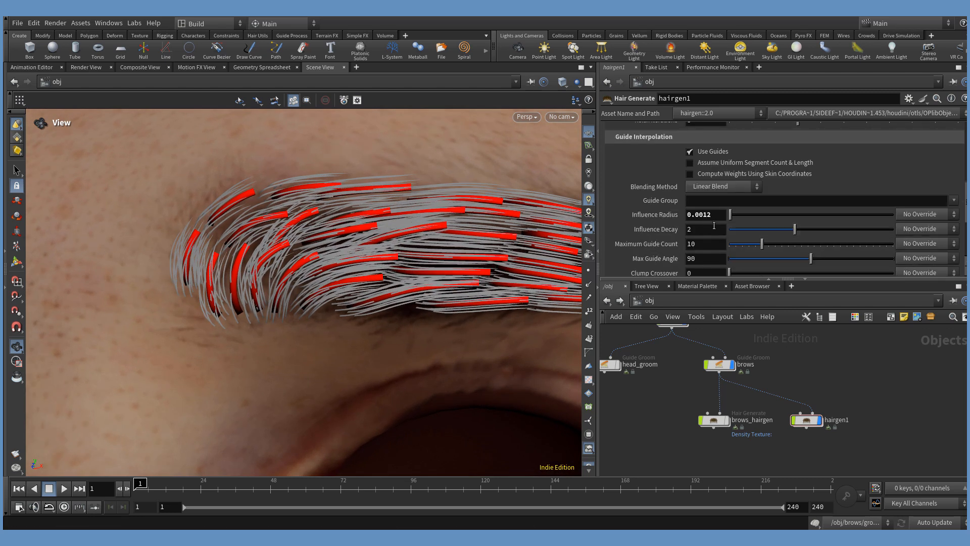
left_click_drag(472, 240, 385, 281)
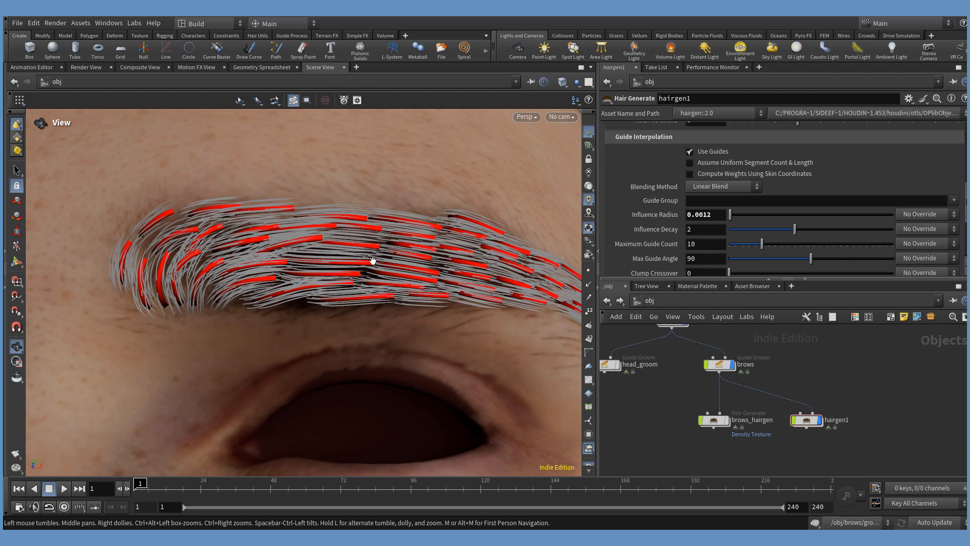
mouse_move(737, 372)
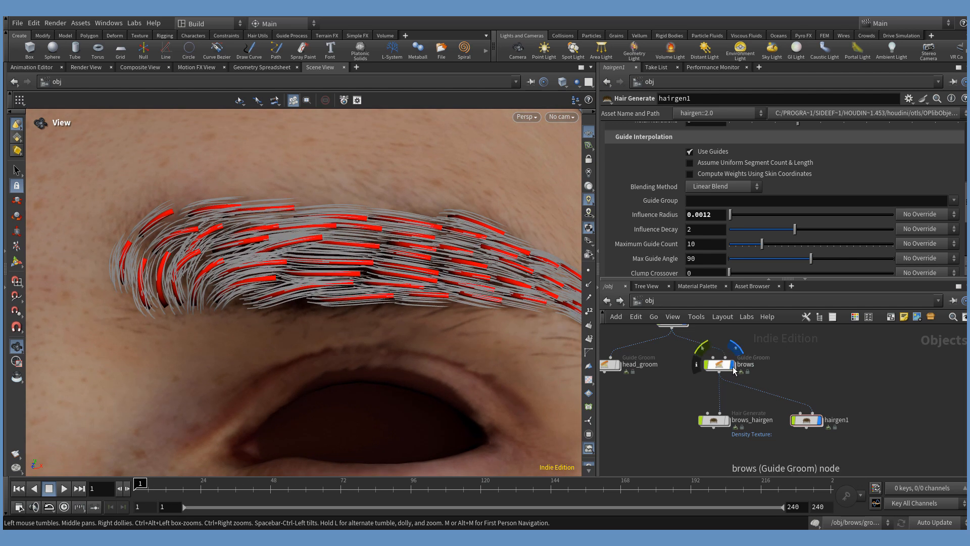
left_click_drag(147, 243, 404, 329)
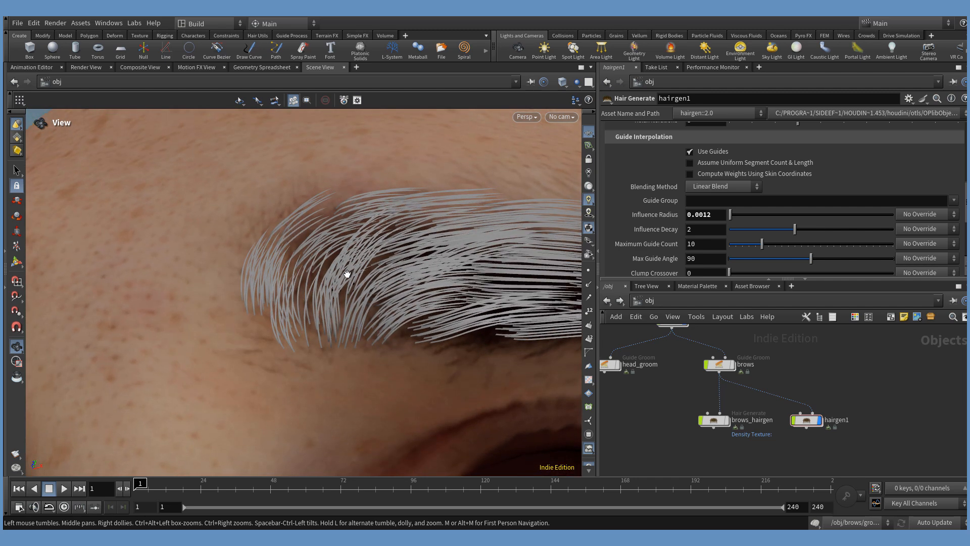
middle_click_drag(359, 284, 319, 266)
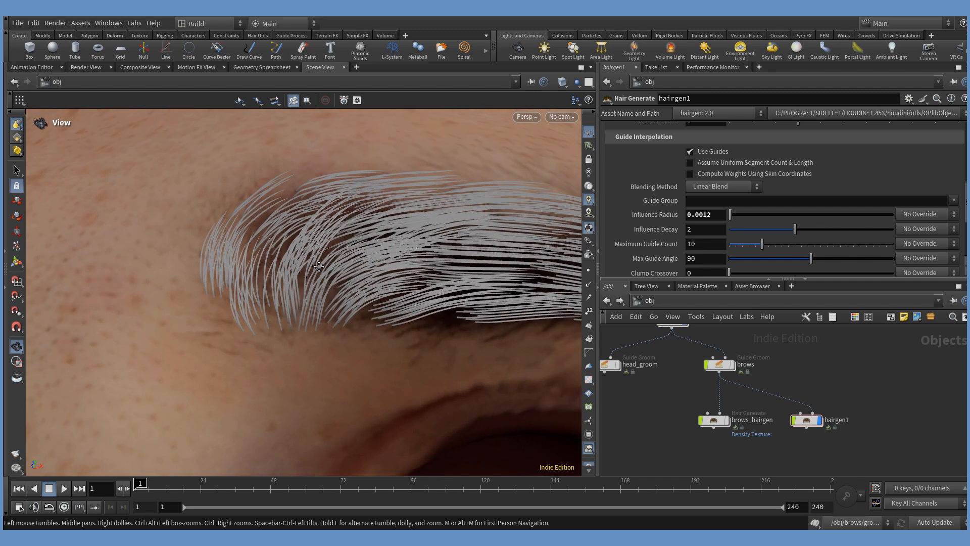
left_click_drag(330, 263, 377, 236)
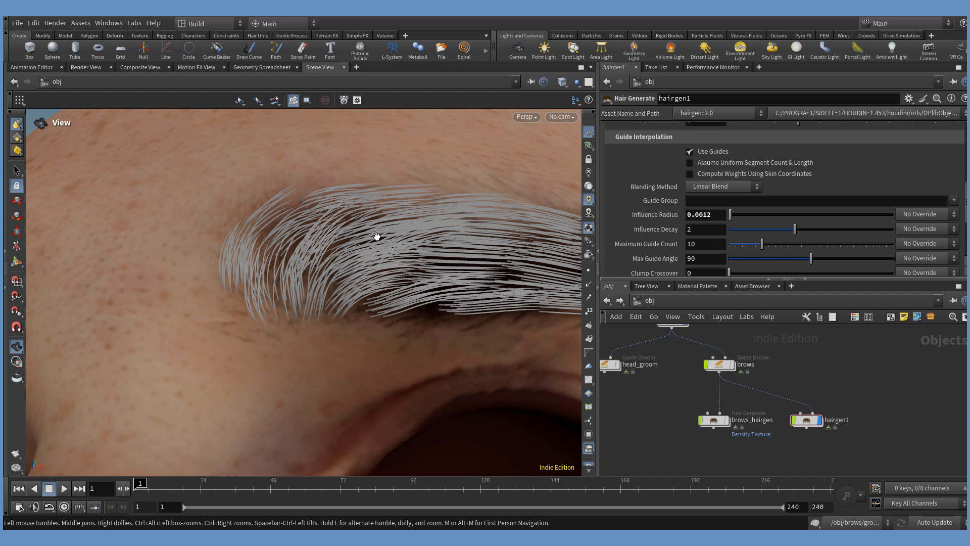
left_click(732, 365)
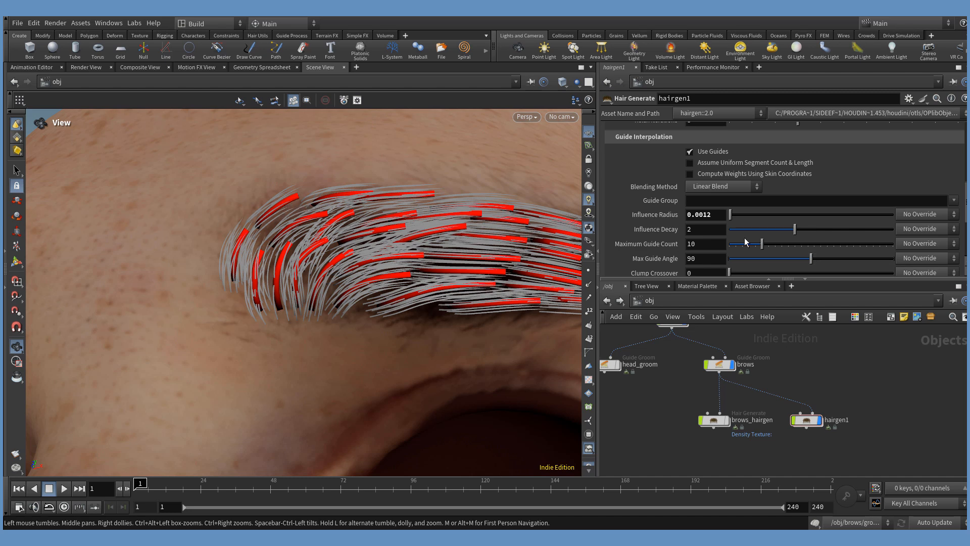
- Try an Influence Radius of 0.0052 on hairgen1 and check how far the hair spreads around the guides
middle_click_drag(717, 217, 745, 262)
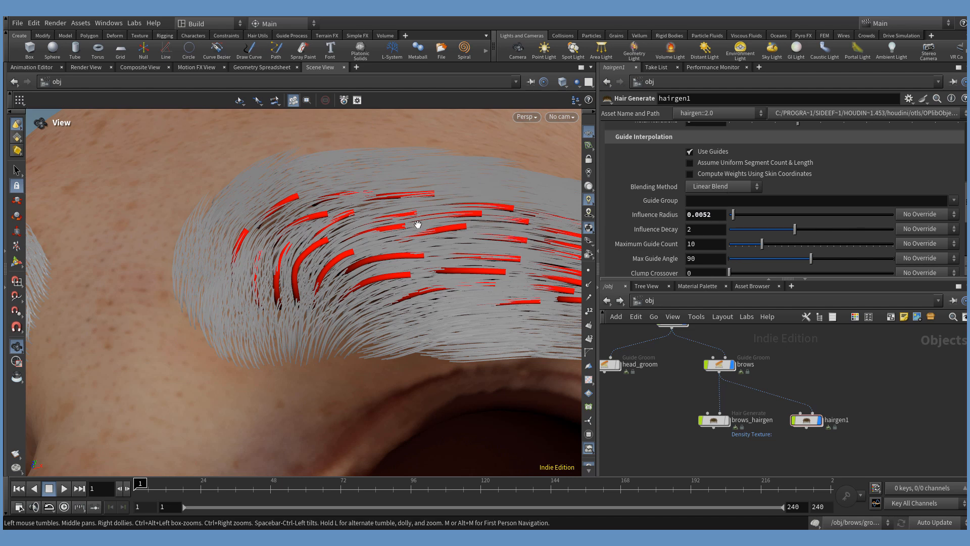
middle_click_drag(720, 218, 719, 251)
scroll(325, 256, "down", 5)
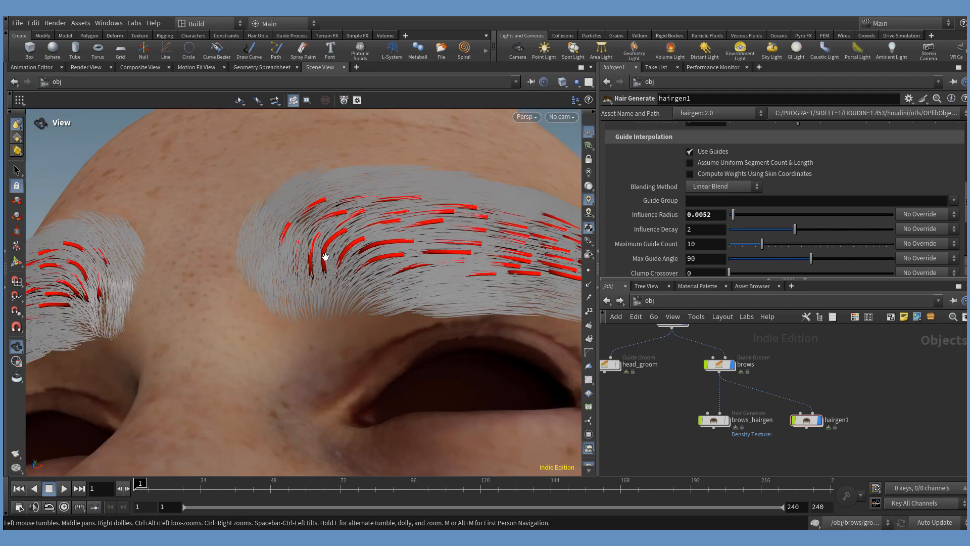
scroll(482, 242, "up", 3)
scroll(482, 242, "up", 2)
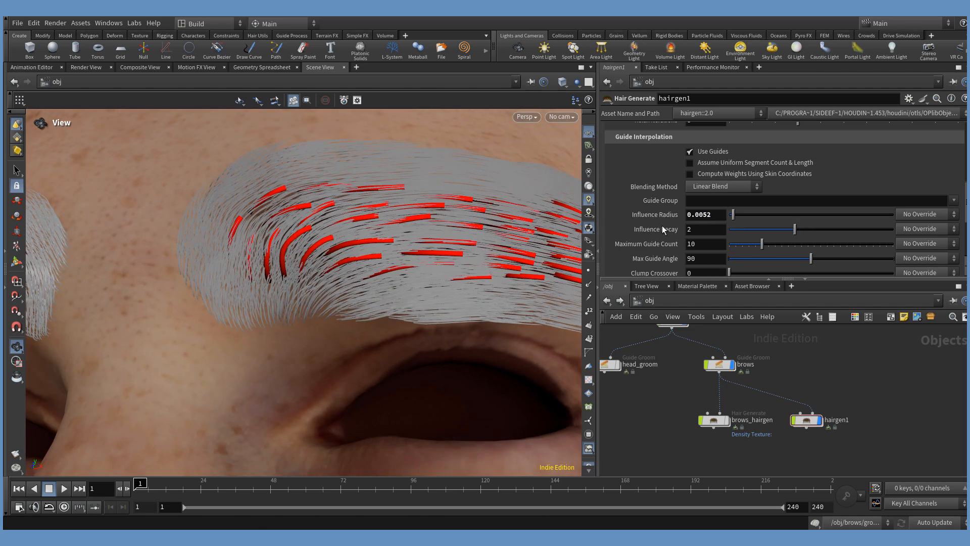
- Switch hairgen1's Density override to Texture so the OUT_brow_mask_texture mask limits the hair
scroll(756, 212, "up", 3)
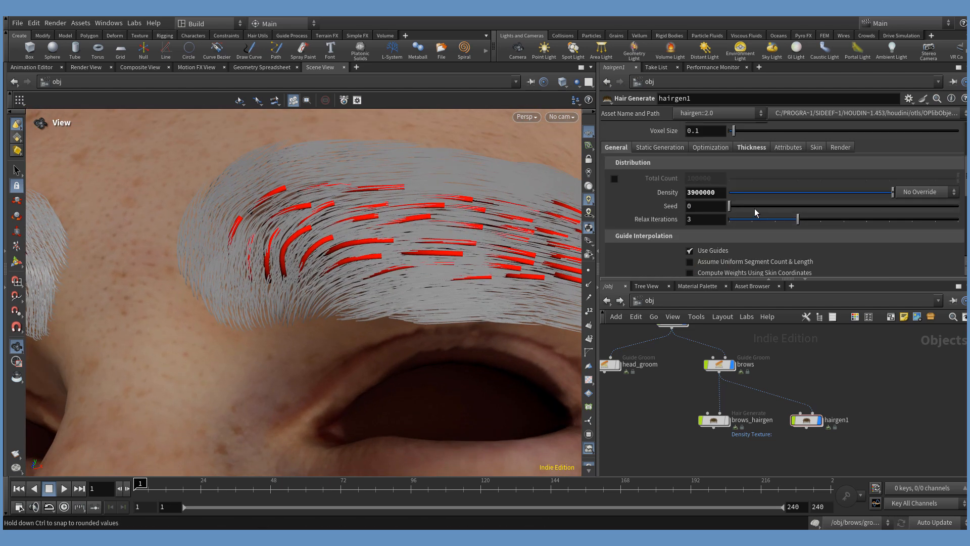
left_click(925, 192)
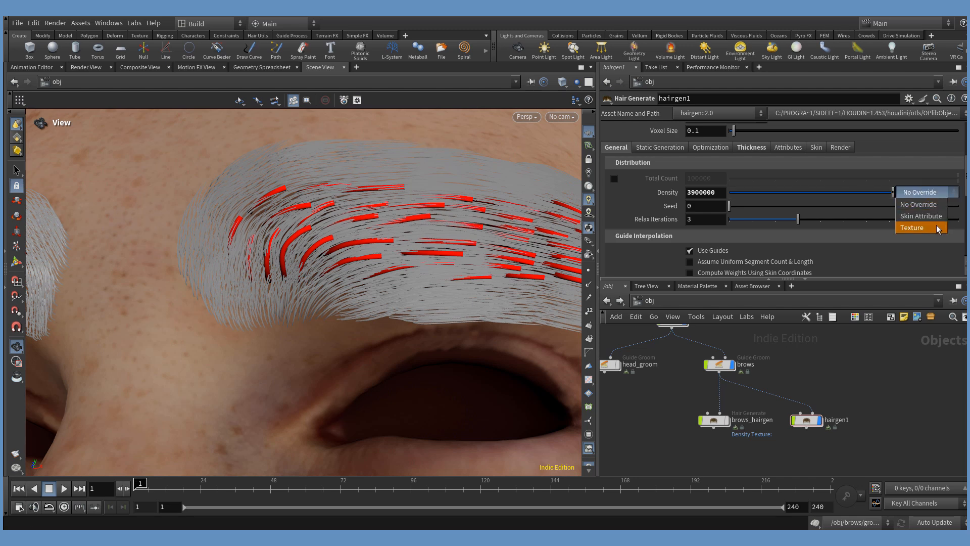
left_click(912, 228)
scroll(723, 225, "down", 3)
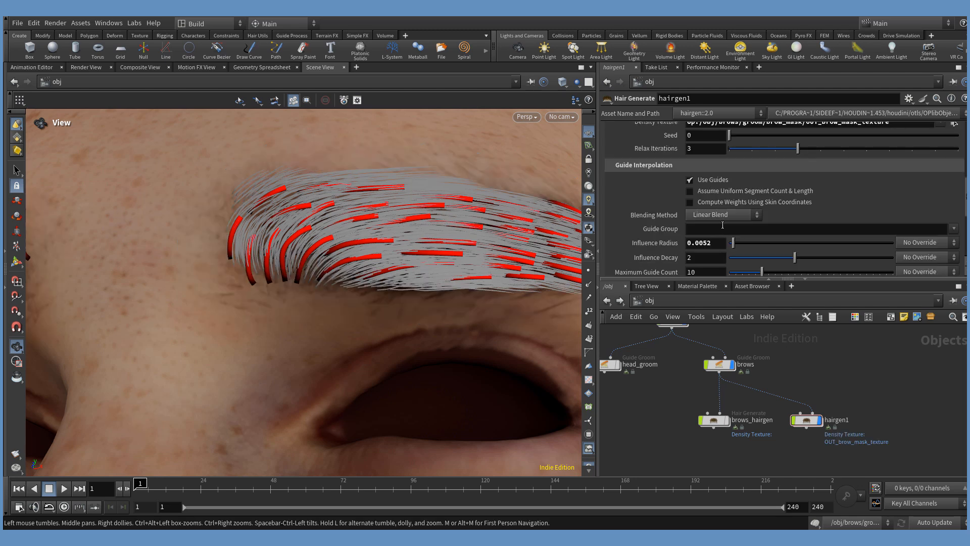
- Try an Influence Radius of 0.0019, set it to 0.0421, and inspect both eyebrows with the brows guides hidden
left_click_drag(734, 246, 731, 246)
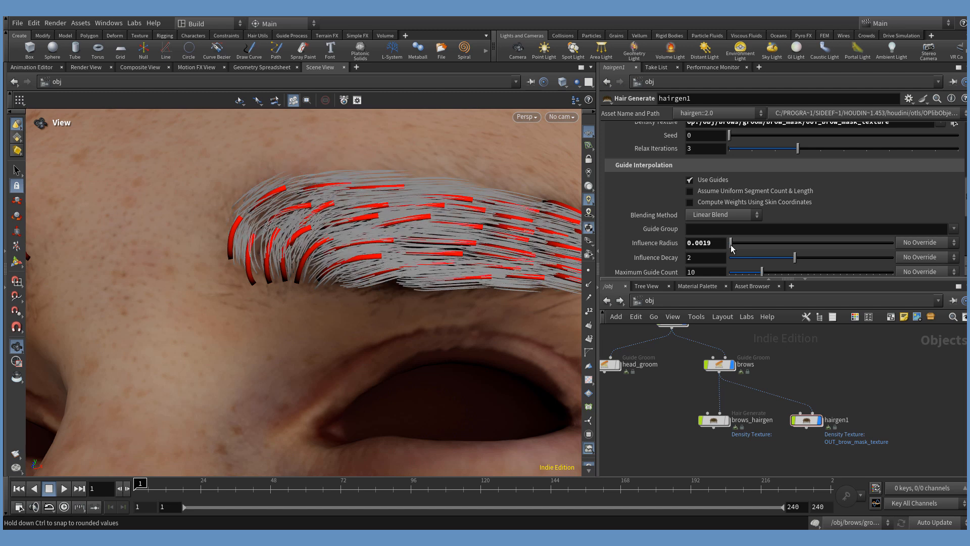
middle_click_drag(713, 243, 809, 316)
scroll(297, 225, "down", 5)
left_click_drag(296, 225, 397, 272)
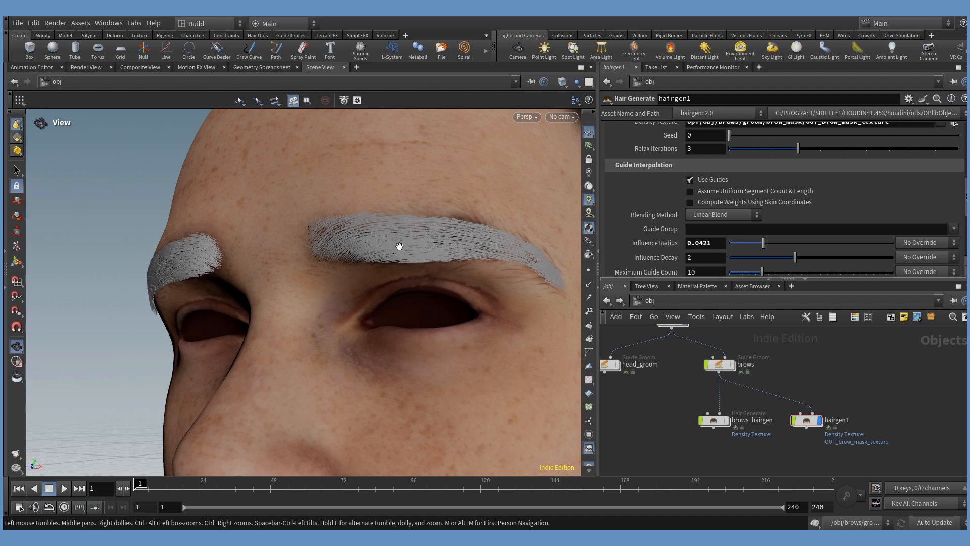
middle_click_drag(377, 219, 364, 249)
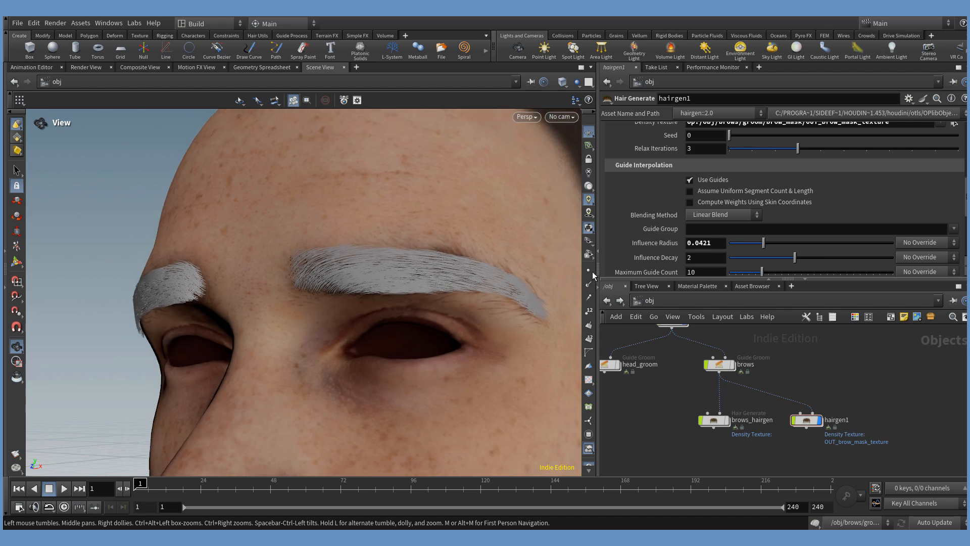
scroll(415, 257, "up", 4)
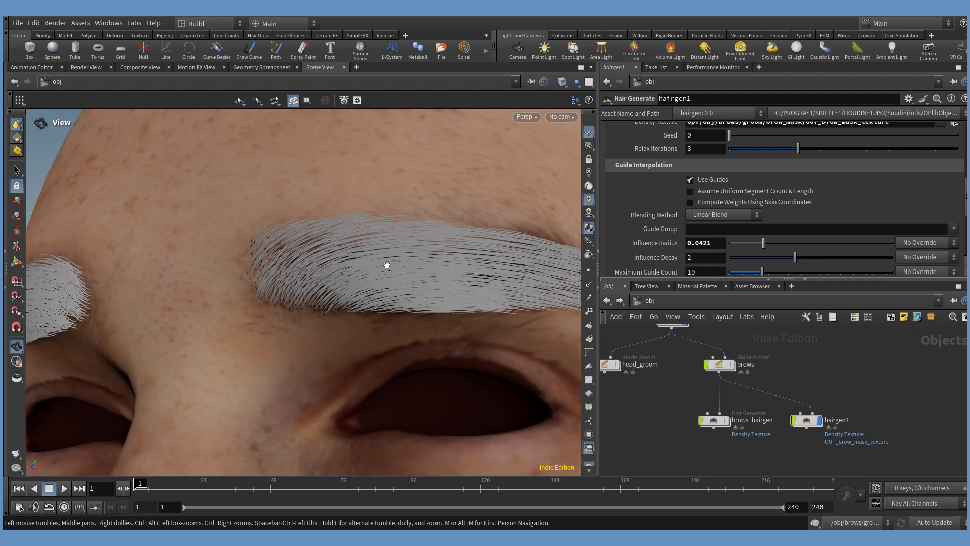